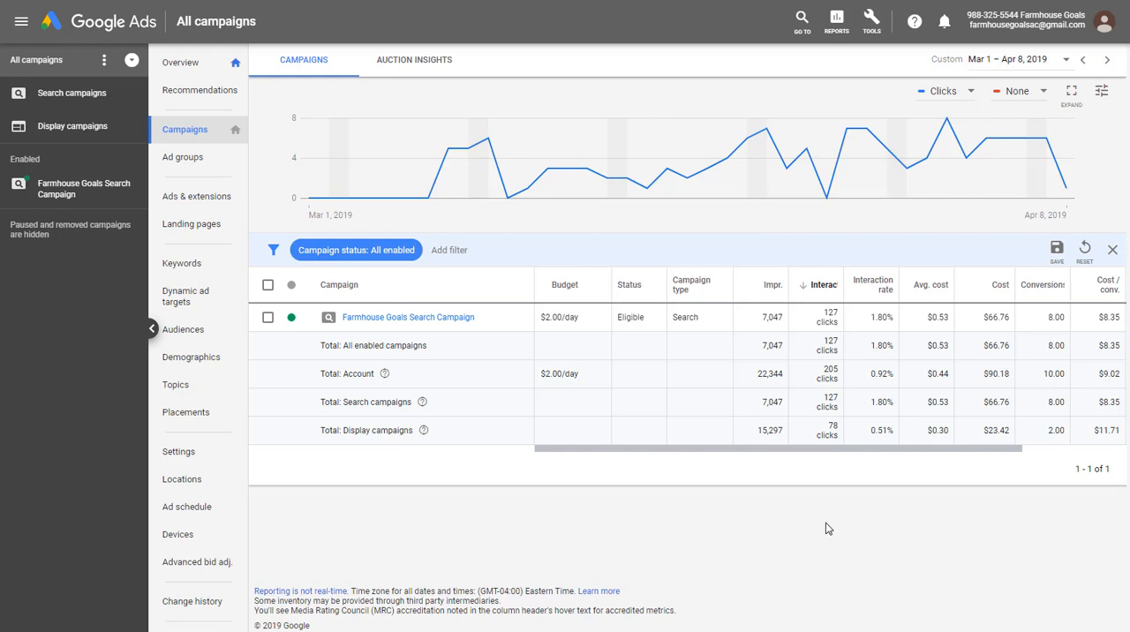
- Open Keyword Planner and start a search for new keywords
left_click(628, 485)
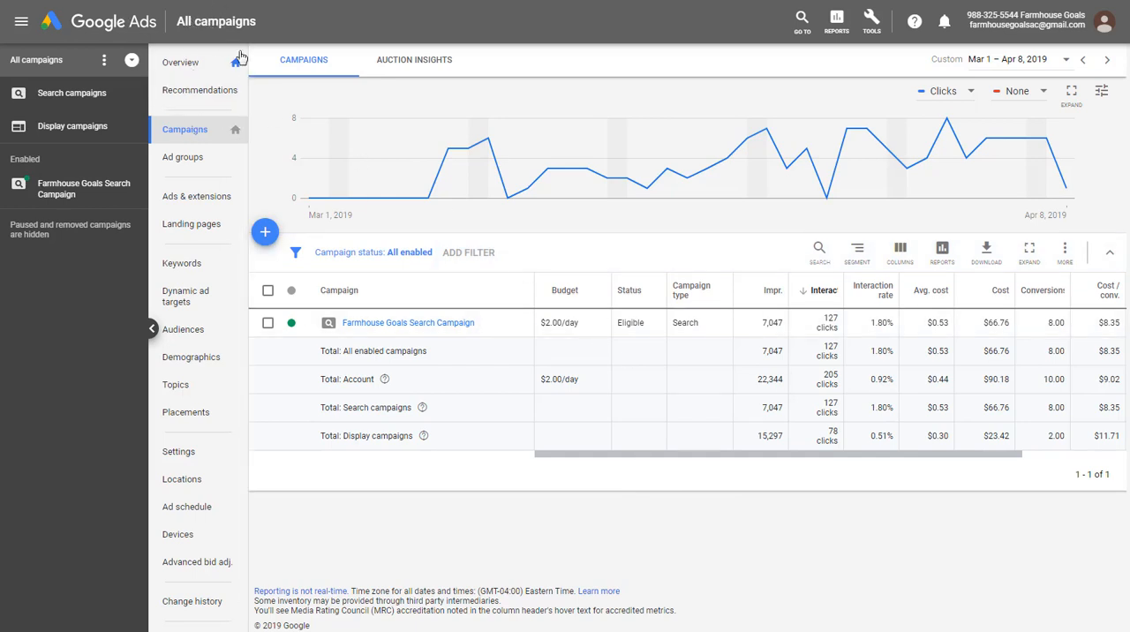
left_click(871, 29)
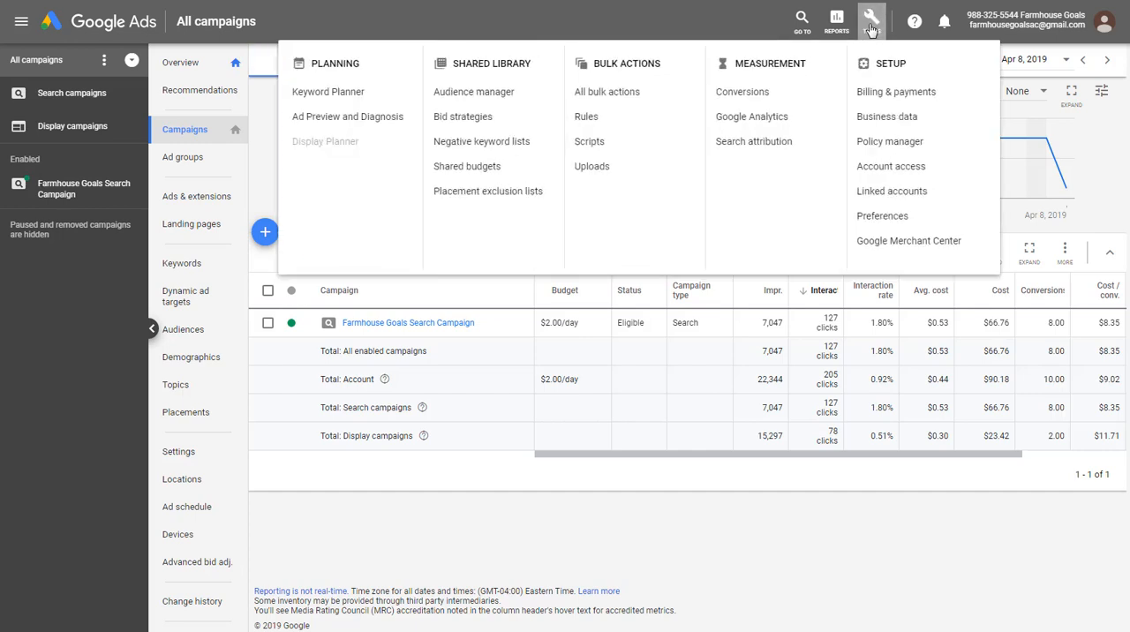
left_click(332, 95)
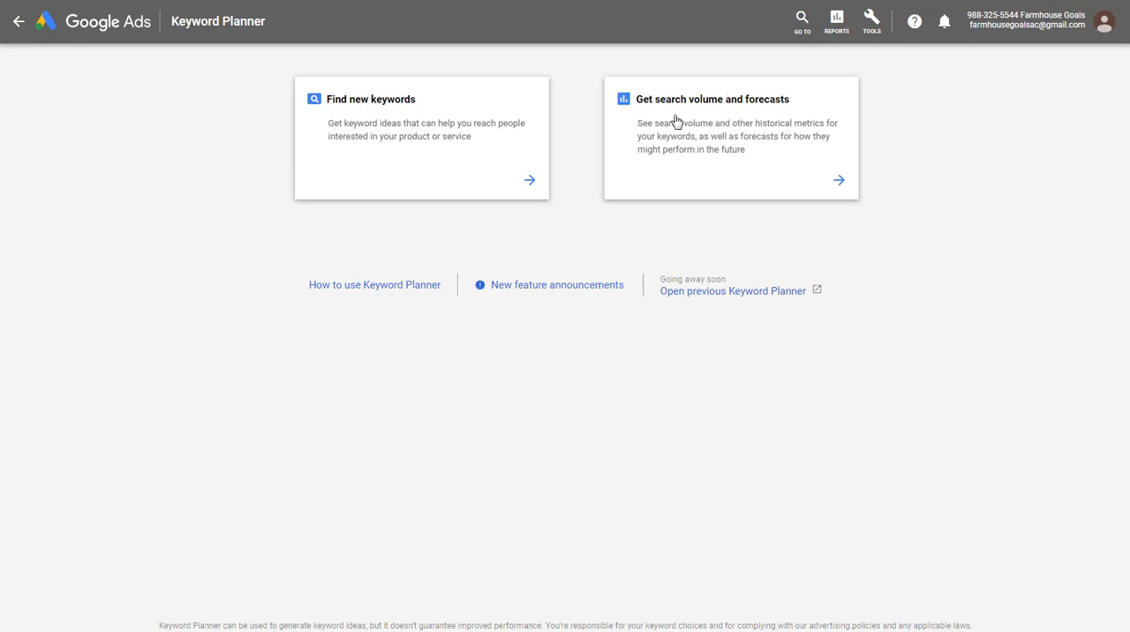
left_click(397, 108)
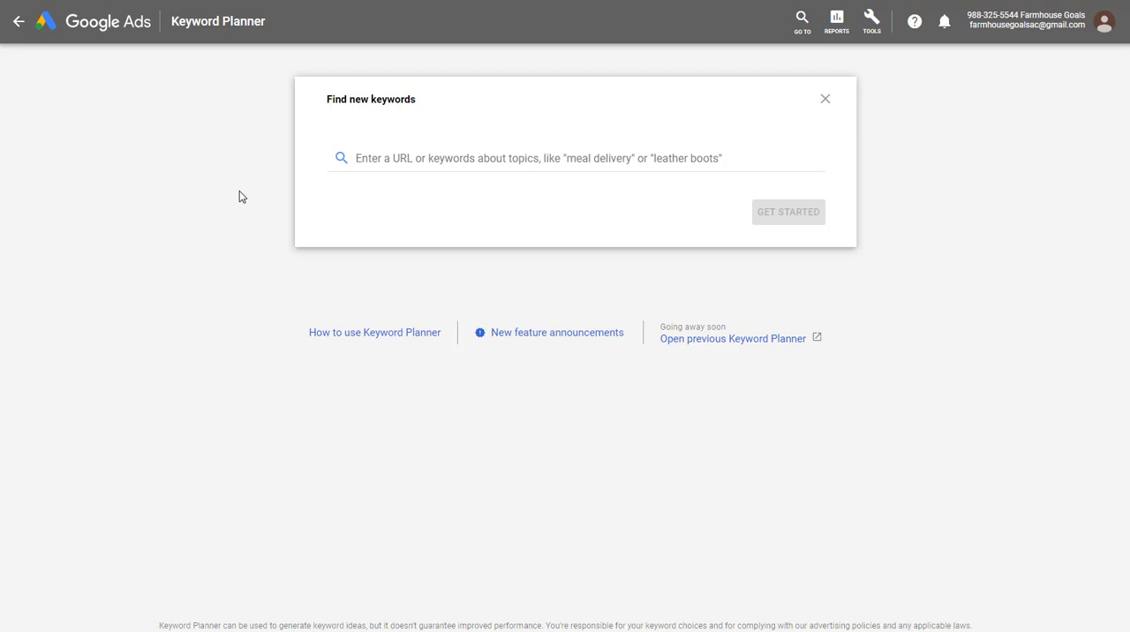
- Check the Beach Decor page on the BeachFront Decor website, and get keyword ideas for "beach decor"
left_click(343, 1)
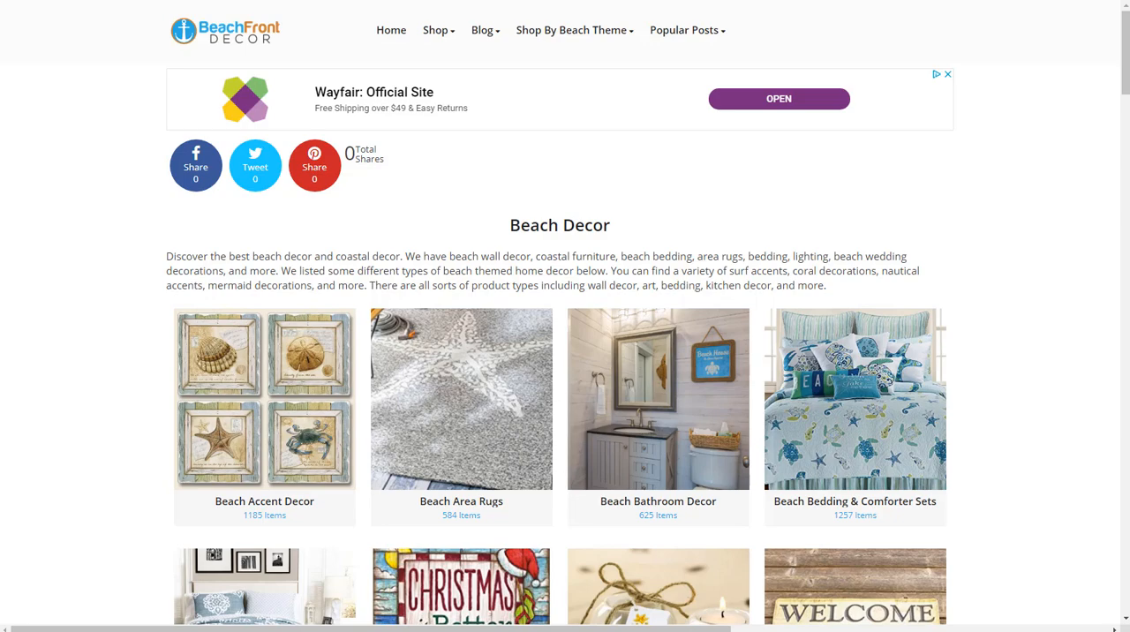
left_click(94, 1)
left_click(390, 156)
type("beach dec")
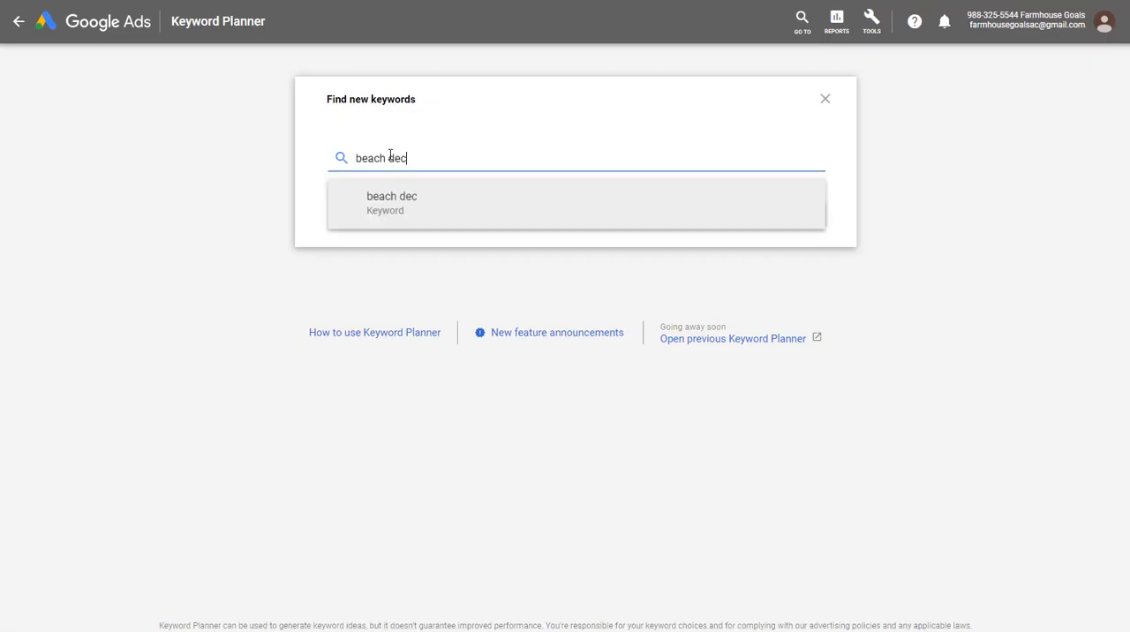
type("or")
left_click(397, 196)
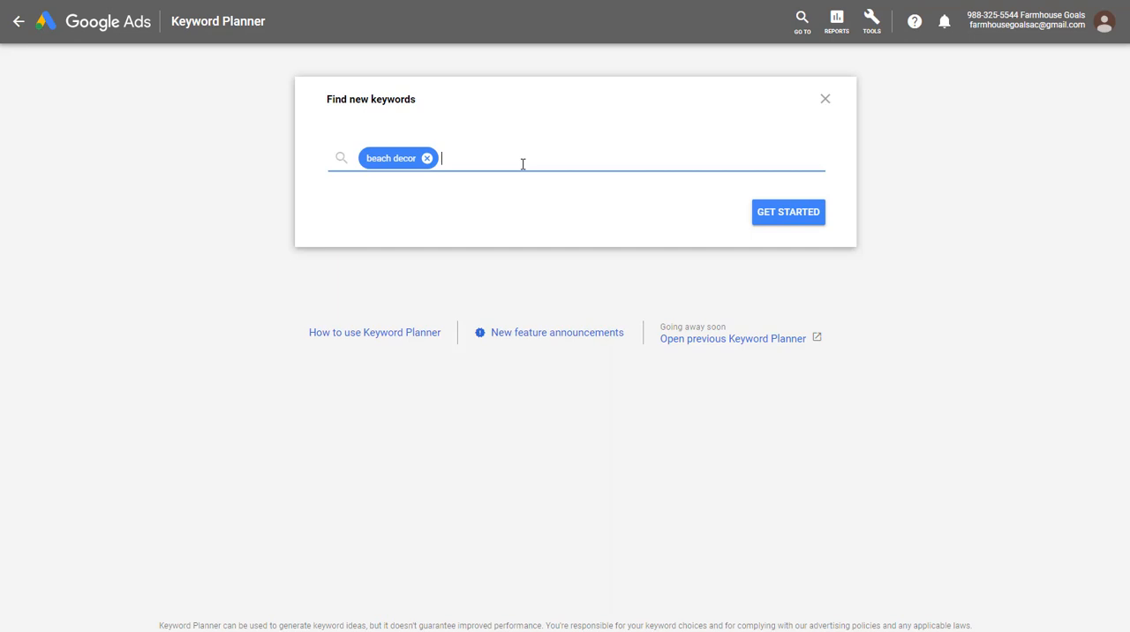
left_click(781, 215)
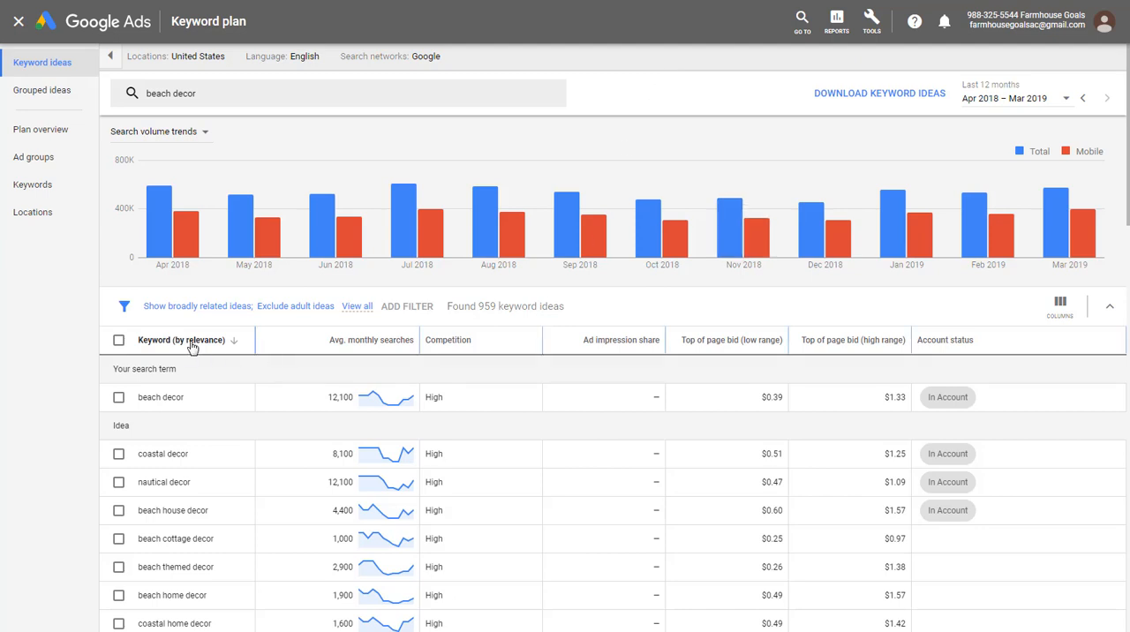
- Read the explanations of the average monthly searches, ad impression share and top of page bid columns
mouse_move(359, 349)
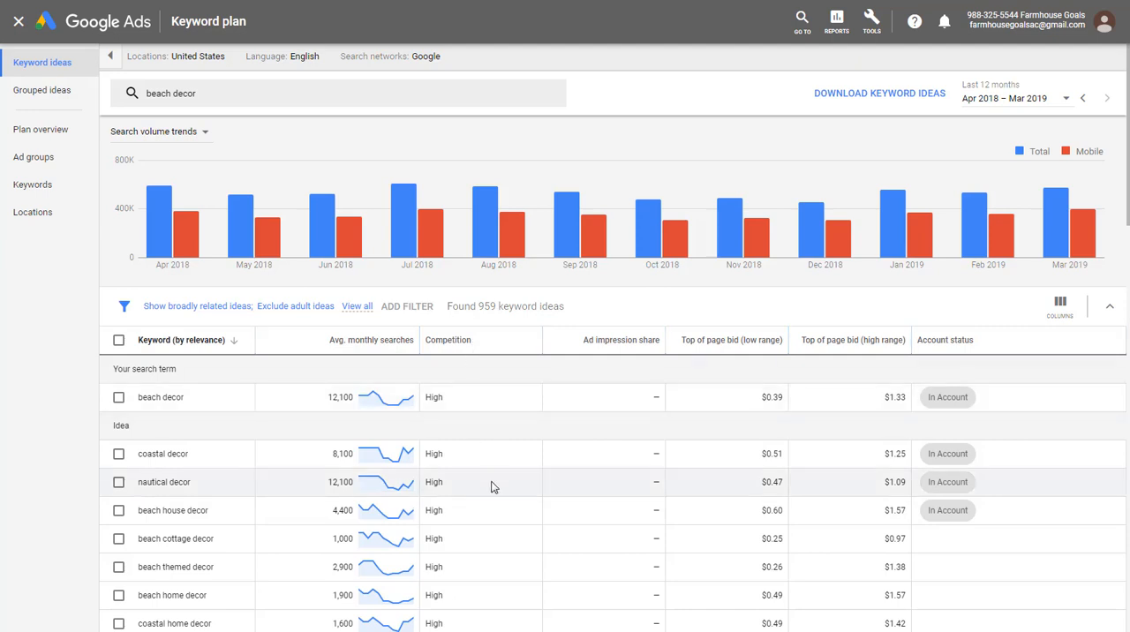
mouse_move(597, 348)
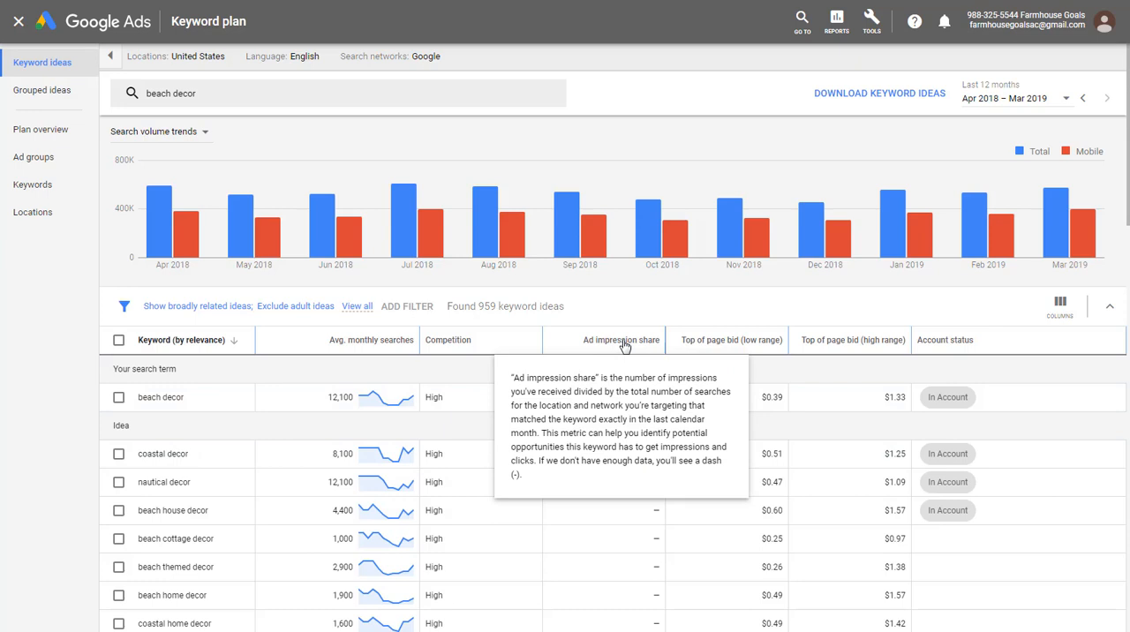
mouse_move(729, 346)
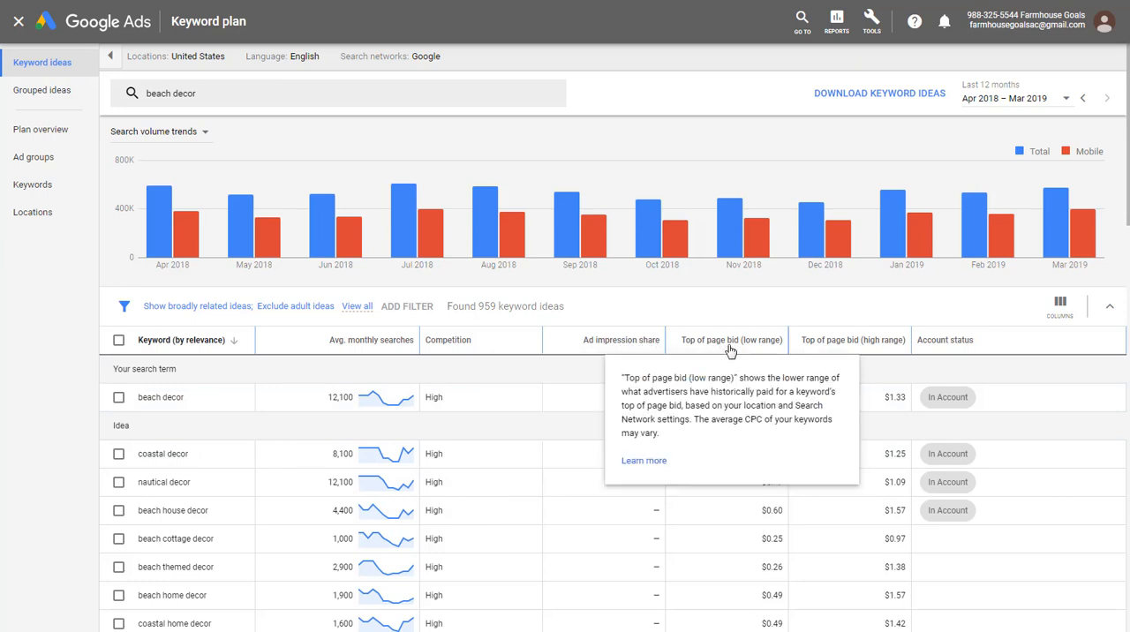
mouse_move(857, 347)
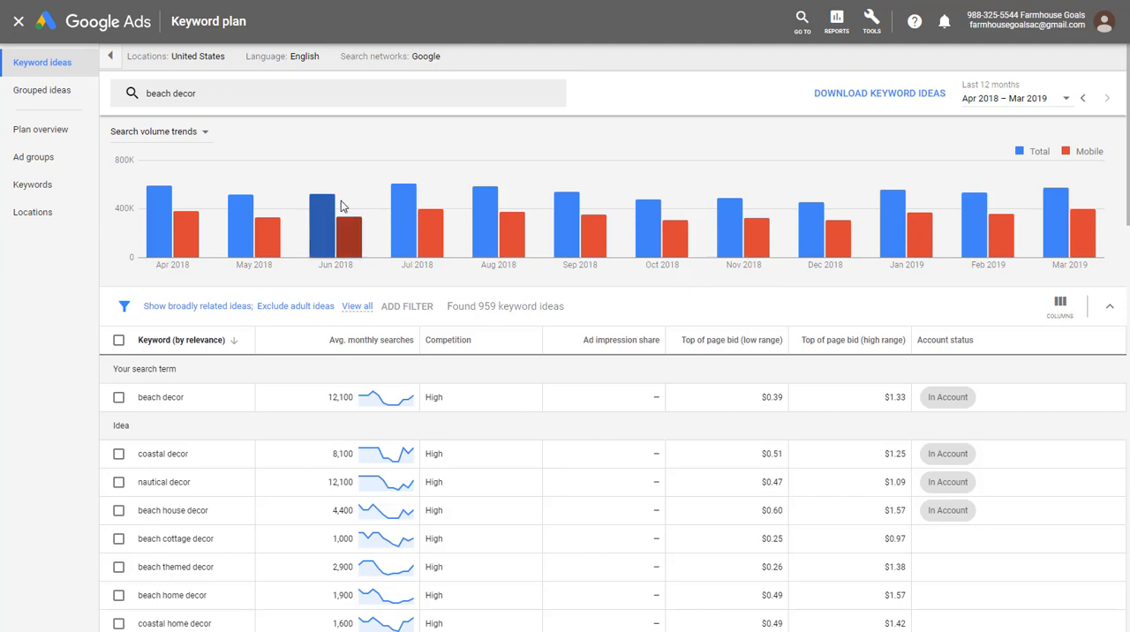
- Review the location targeting and search network options, keeping Google as the search network
left_click(220, 56)
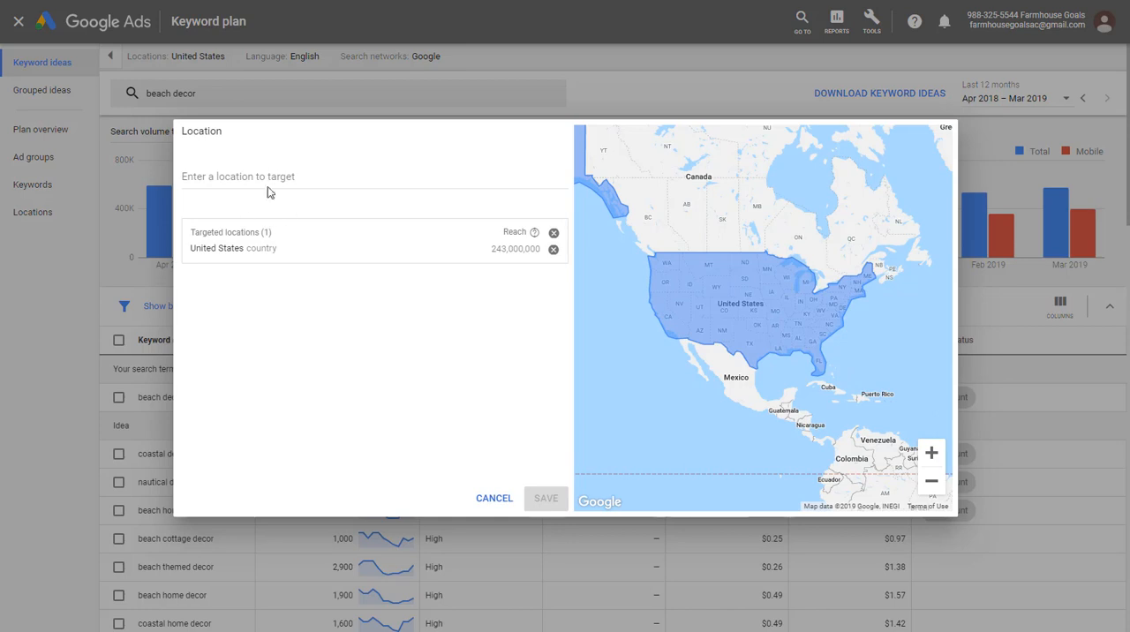
left_click(488, 500)
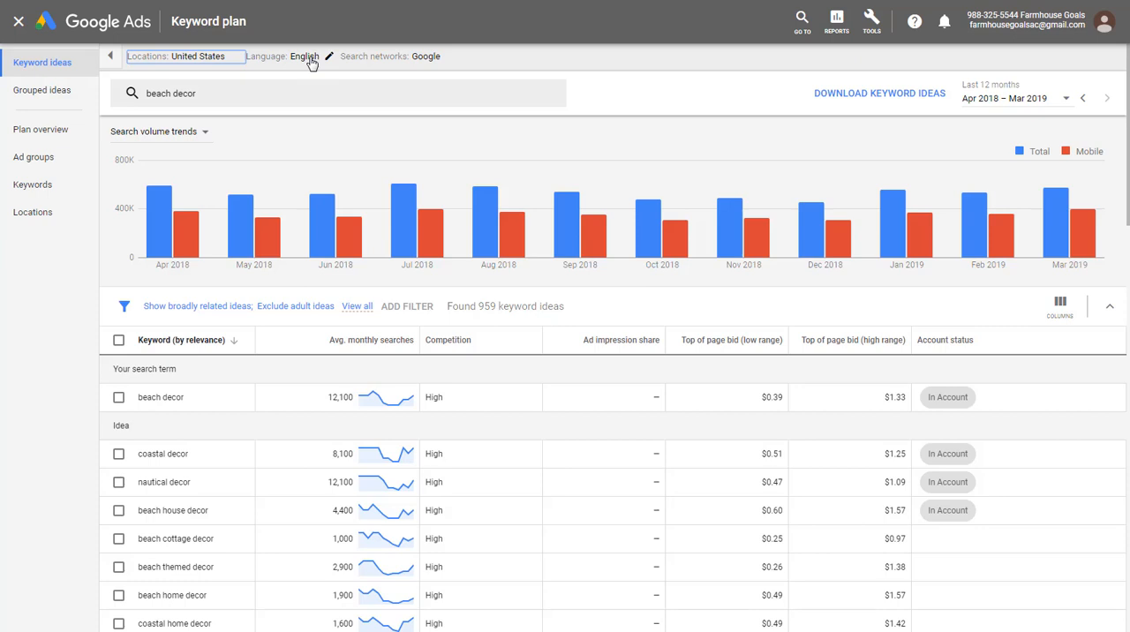
left_click(433, 60)
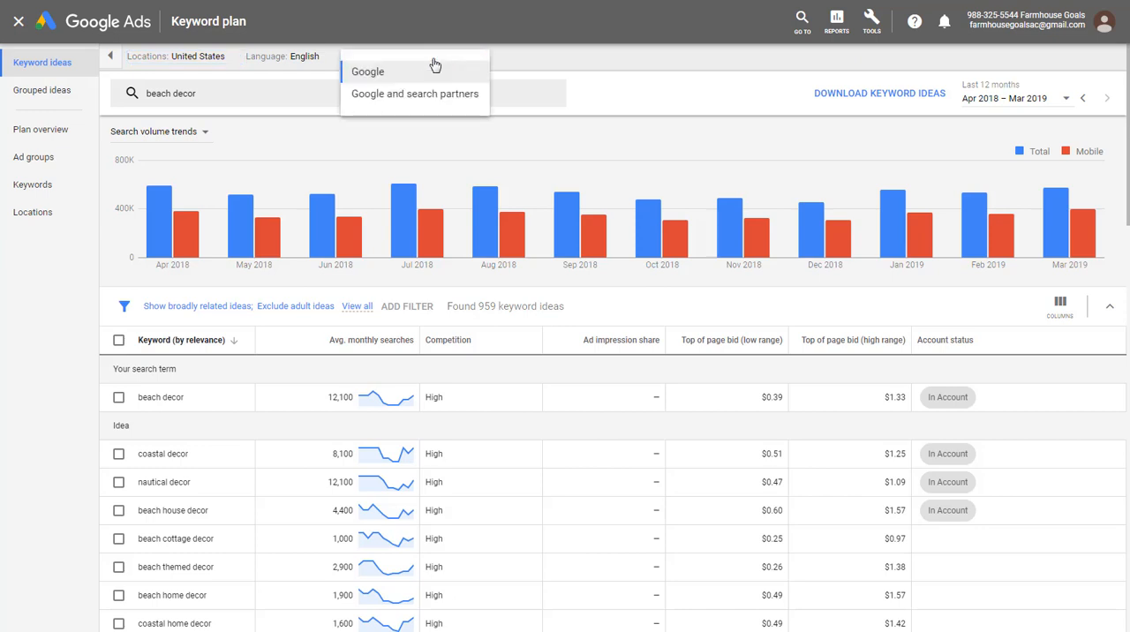
left_click(390, 77)
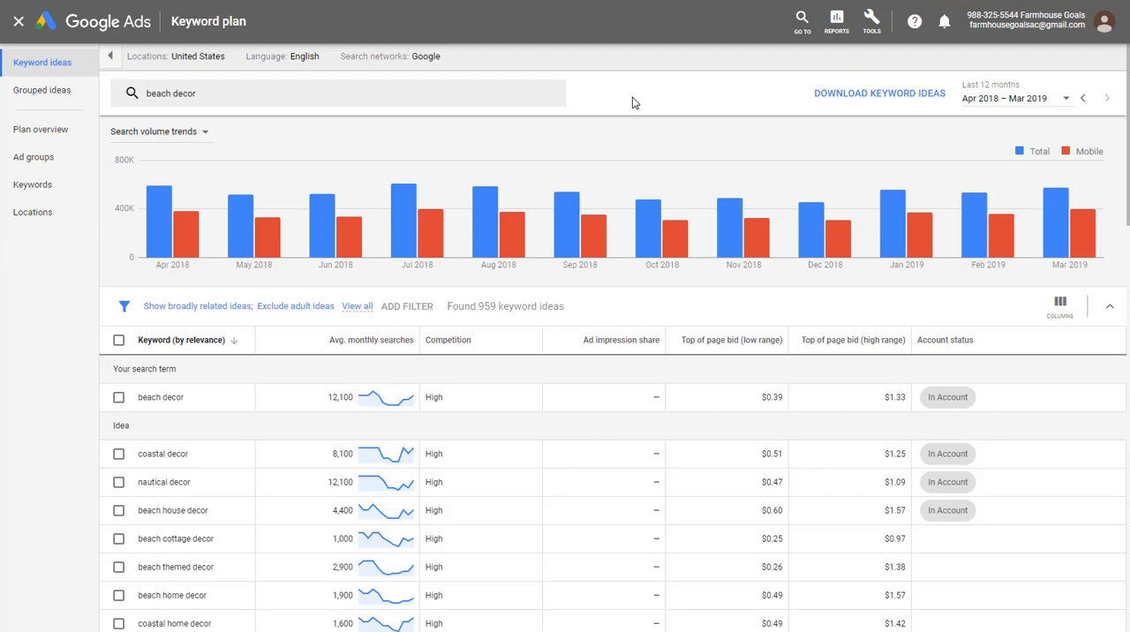
- Sort the keyword ideas by average monthly searches, highest first, and review the list for relevant beach decor keywords
left_click(326, 345)
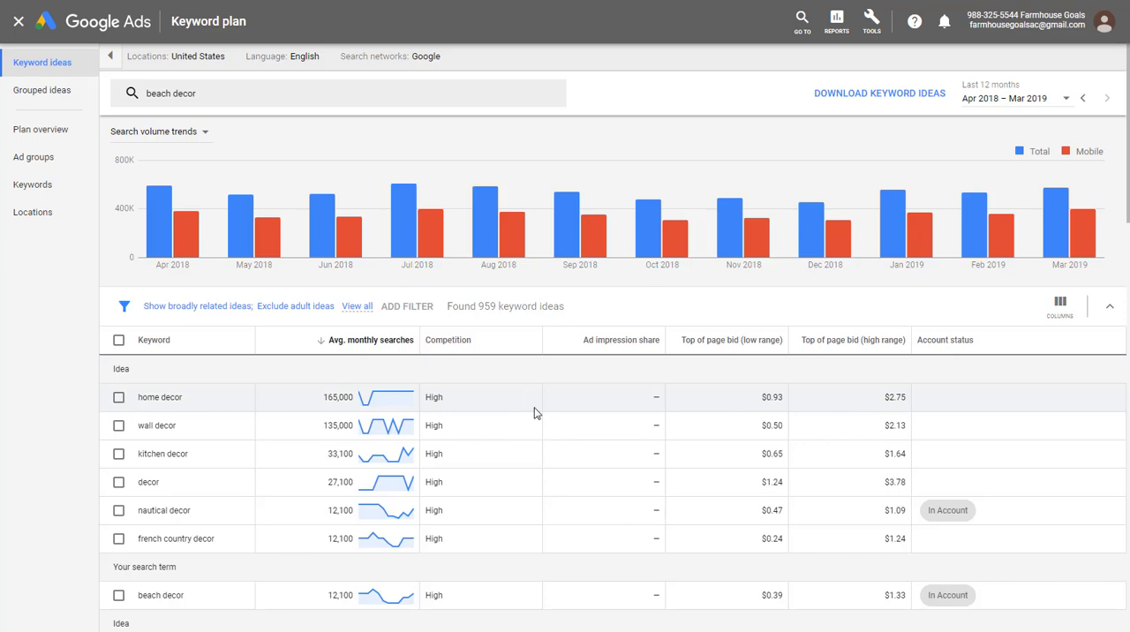
scroll(302, 411, "down", 1)
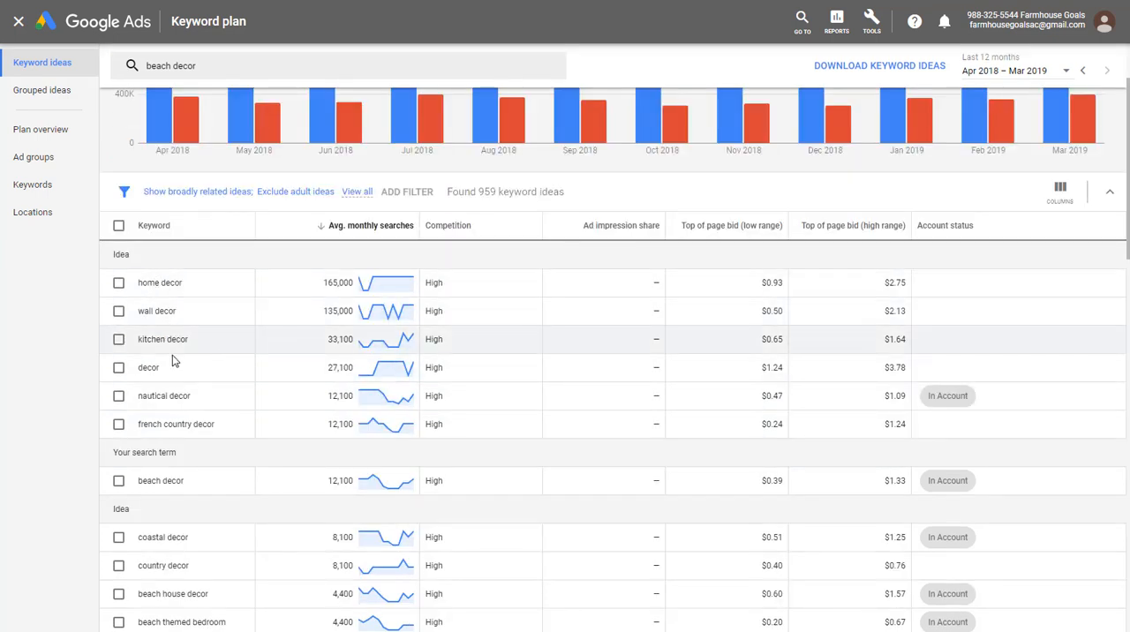
scroll(173, 353, "down", 1)
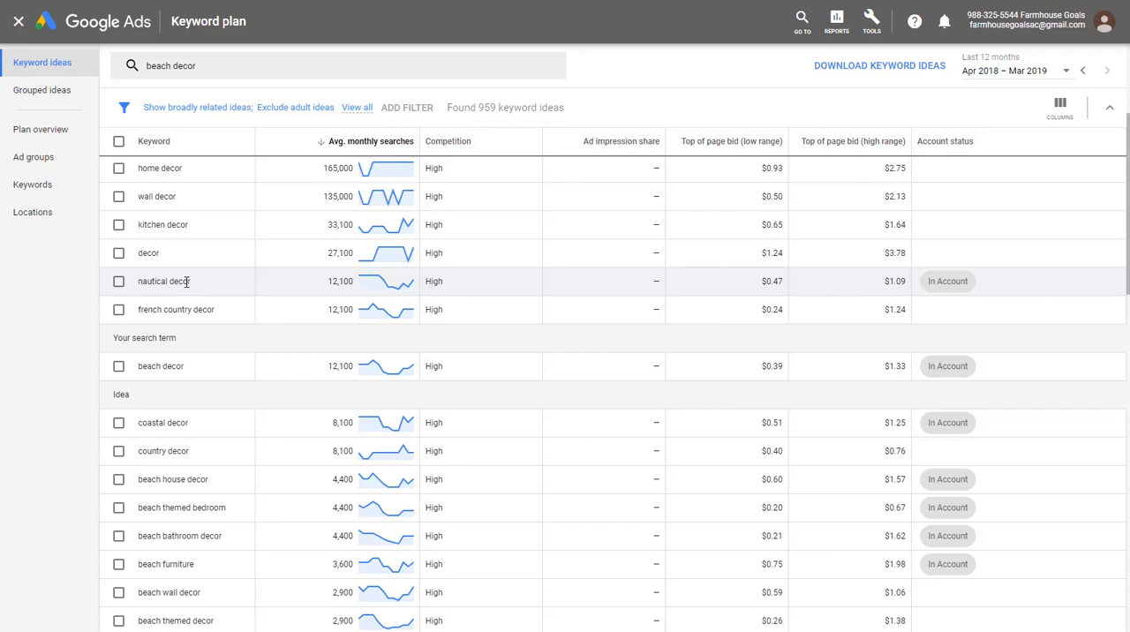
scroll(186, 292, "down", 2)
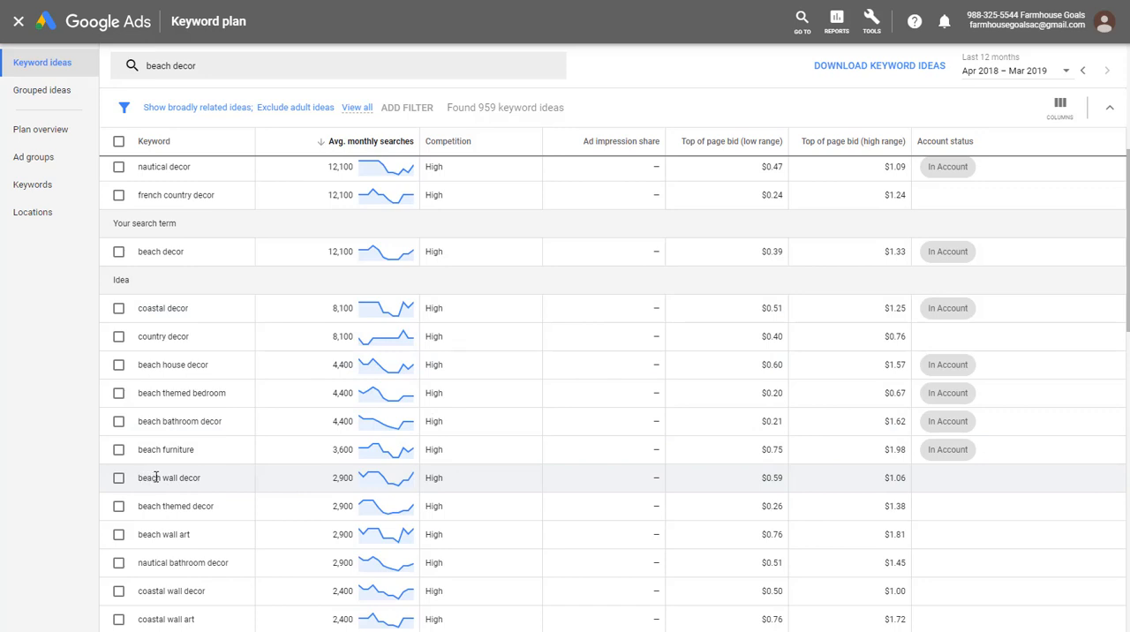
scroll(221, 477, "down", 2)
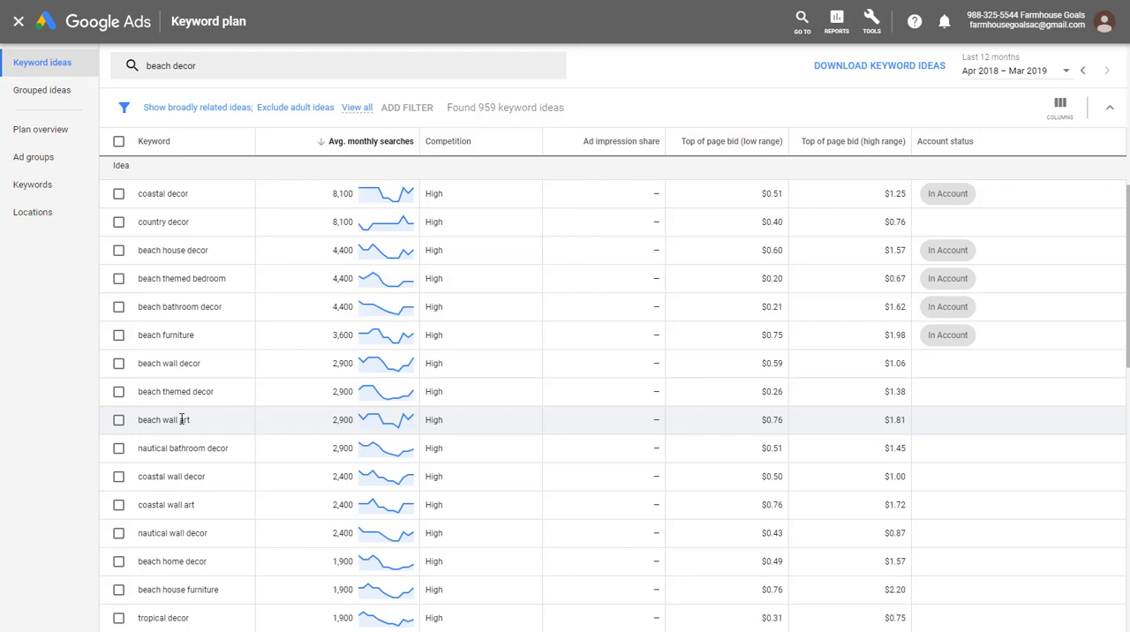
scroll(651, 466, "up", 4)
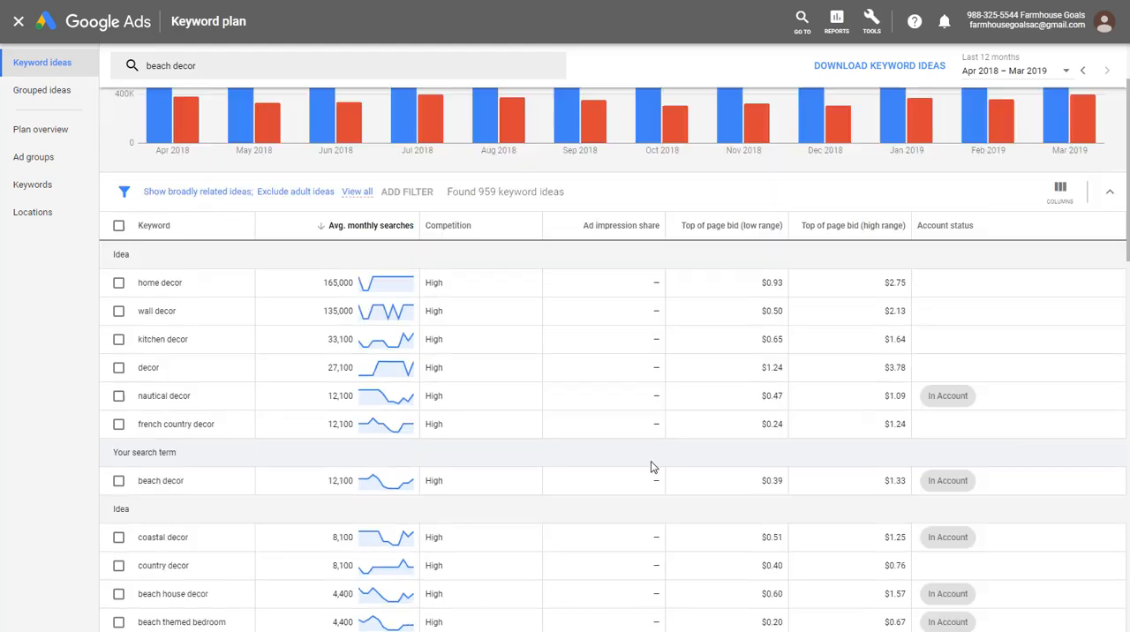
- Select the "nautical decor" keyword for adding to the plan and create a new ad group named "Nautical Decor" for it
left_click(118, 396)
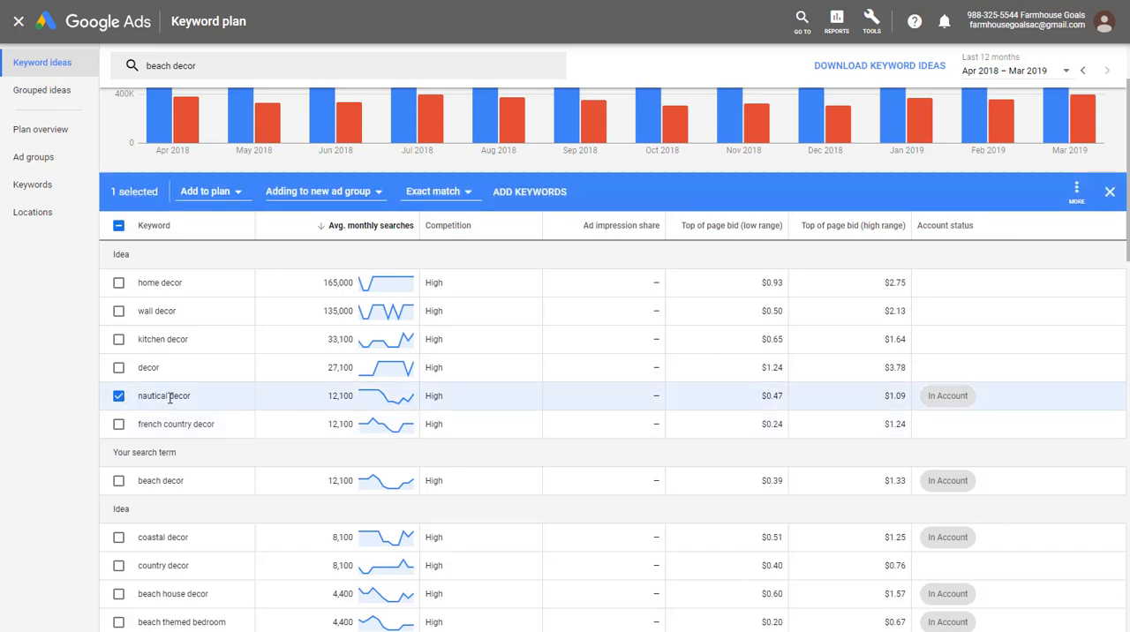
left_click(220, 196)
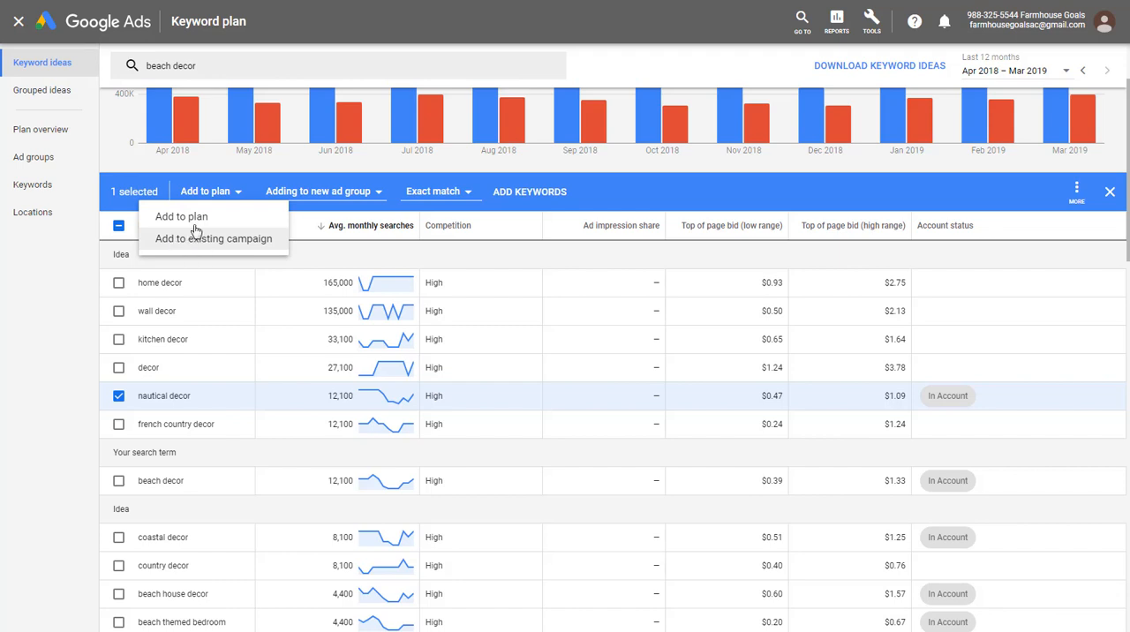
left_click(183, 218)
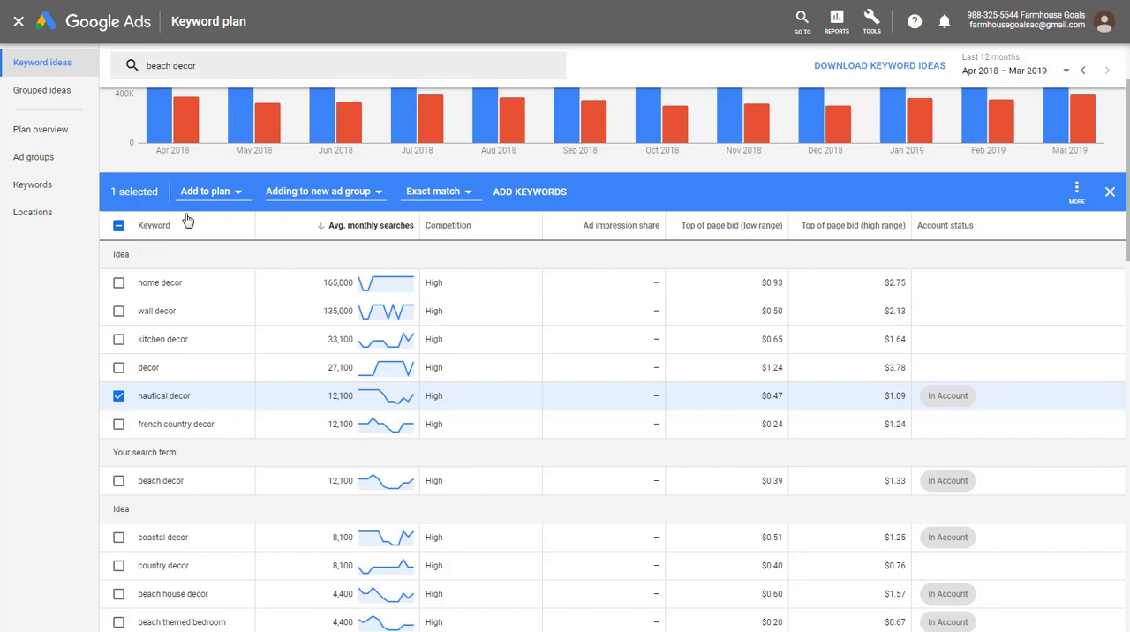
left_click(305, 192)
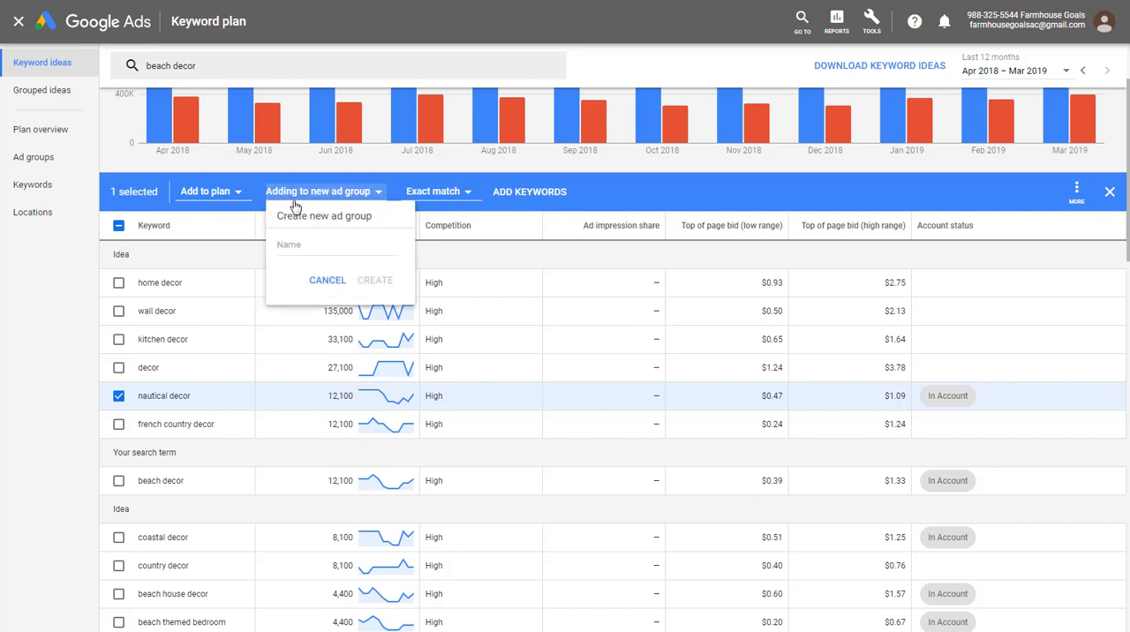
left_click(304, 248)
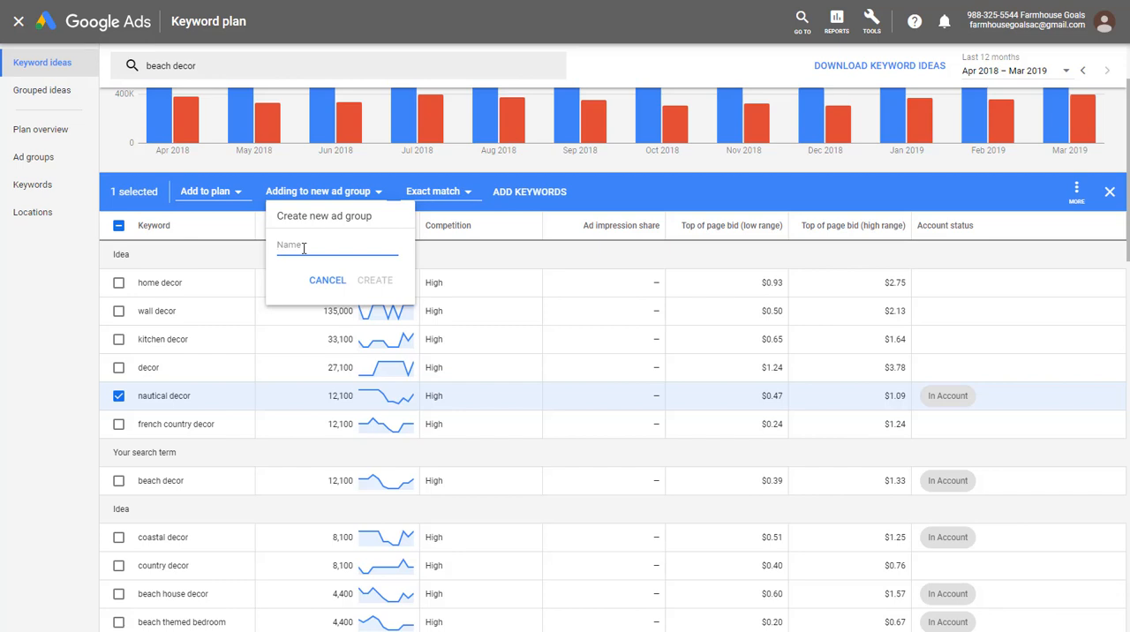
type("Nautical Decor")
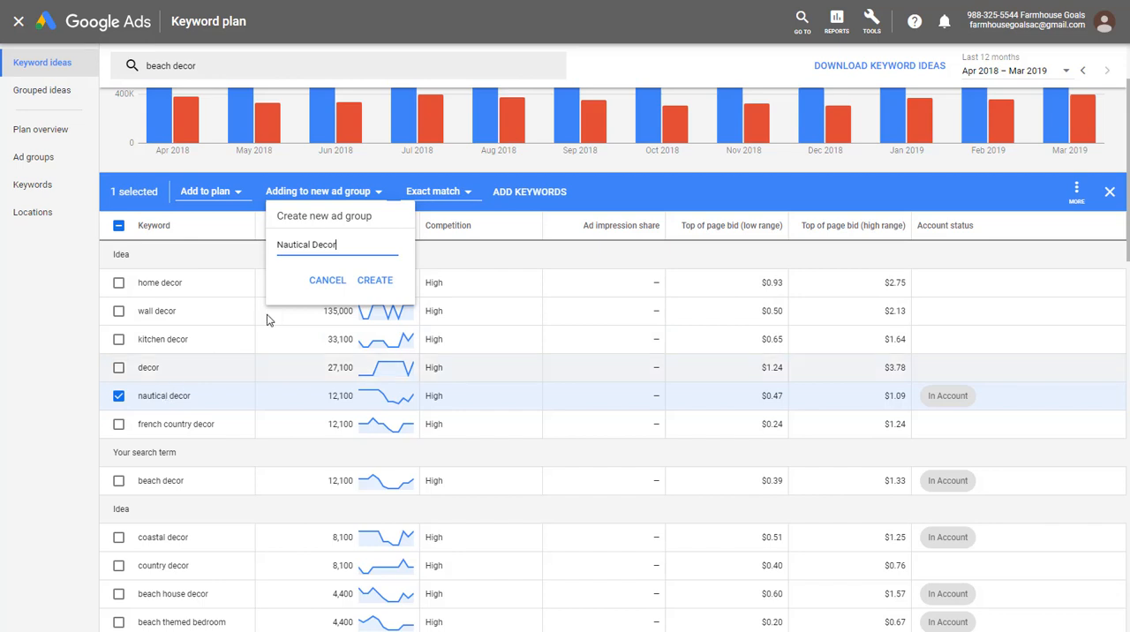
key("Return")
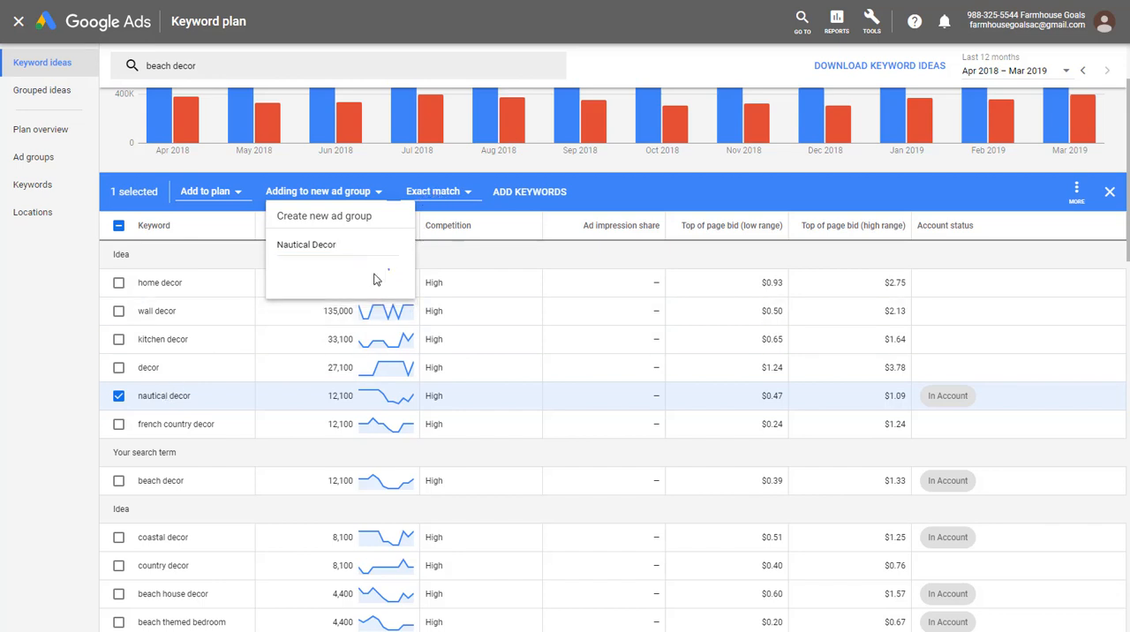
left_click(444, 191)
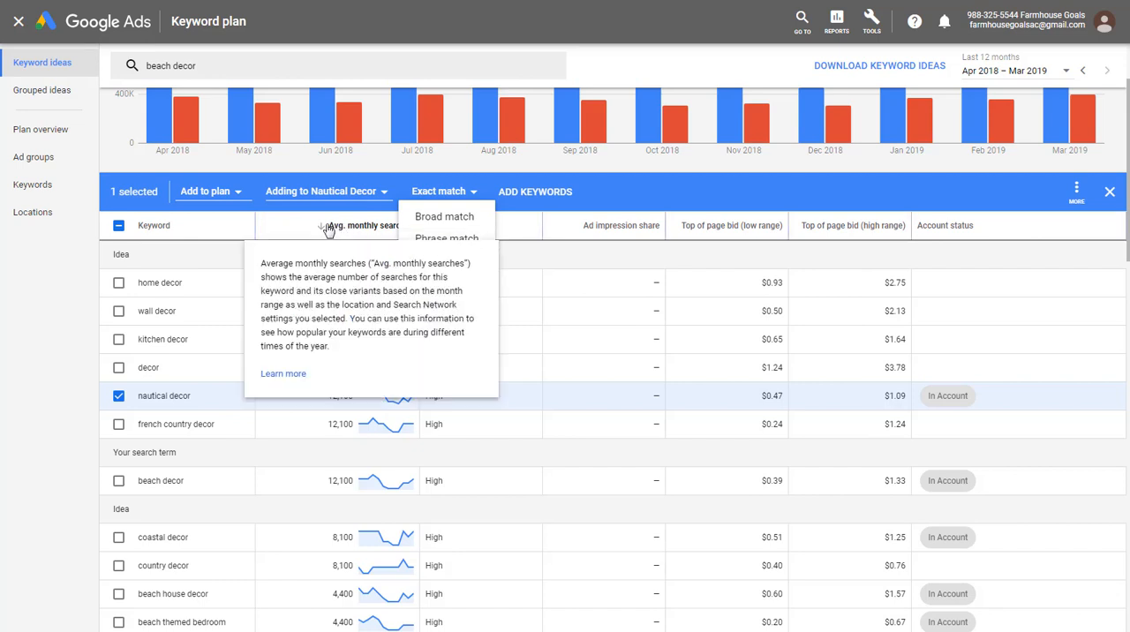
left_click(425, 168)
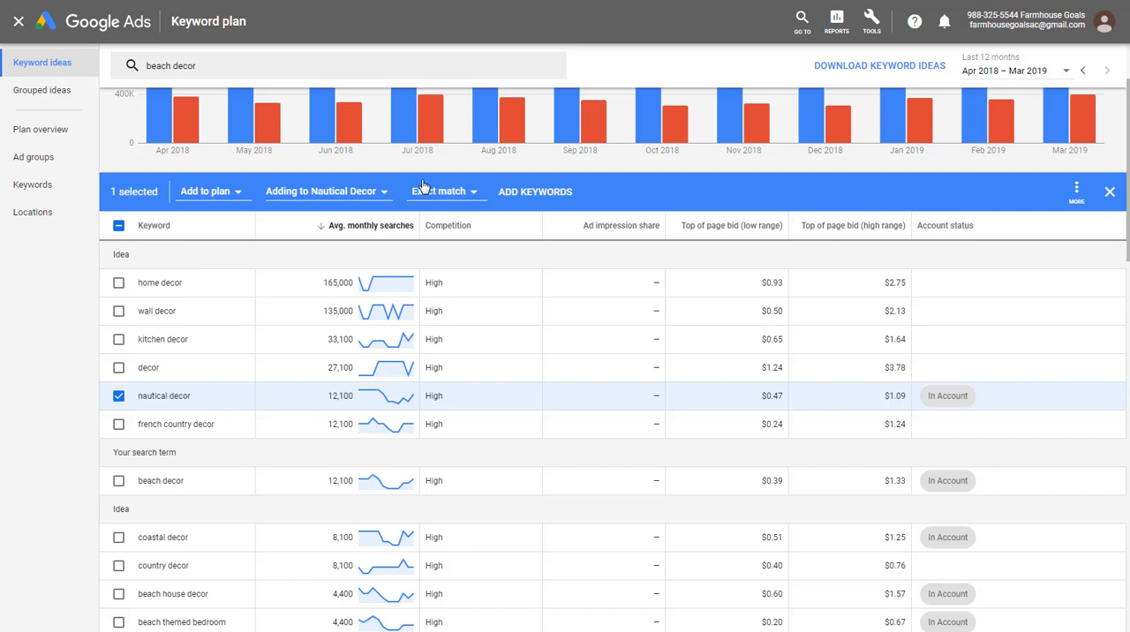
left_click(254, 61)
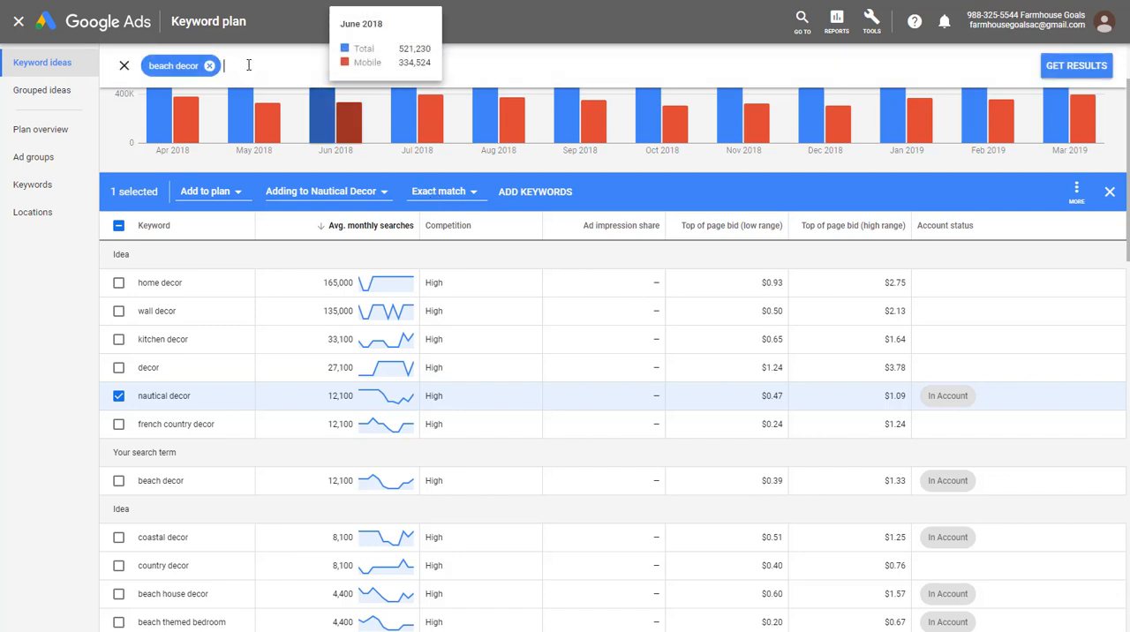
type("+nau")
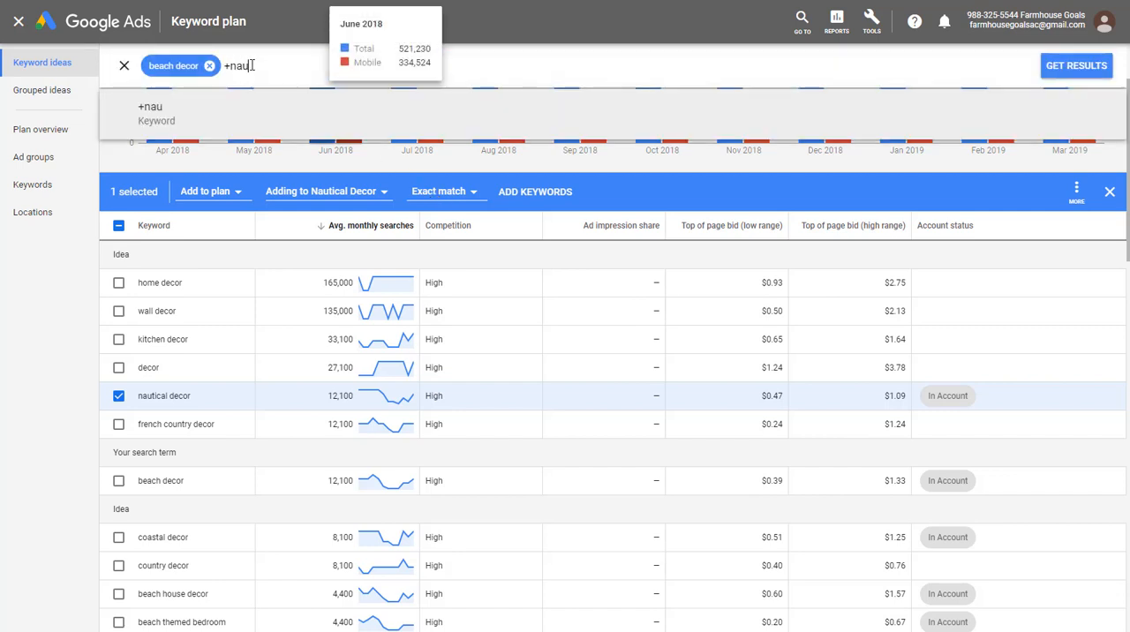
type("tical +decor")
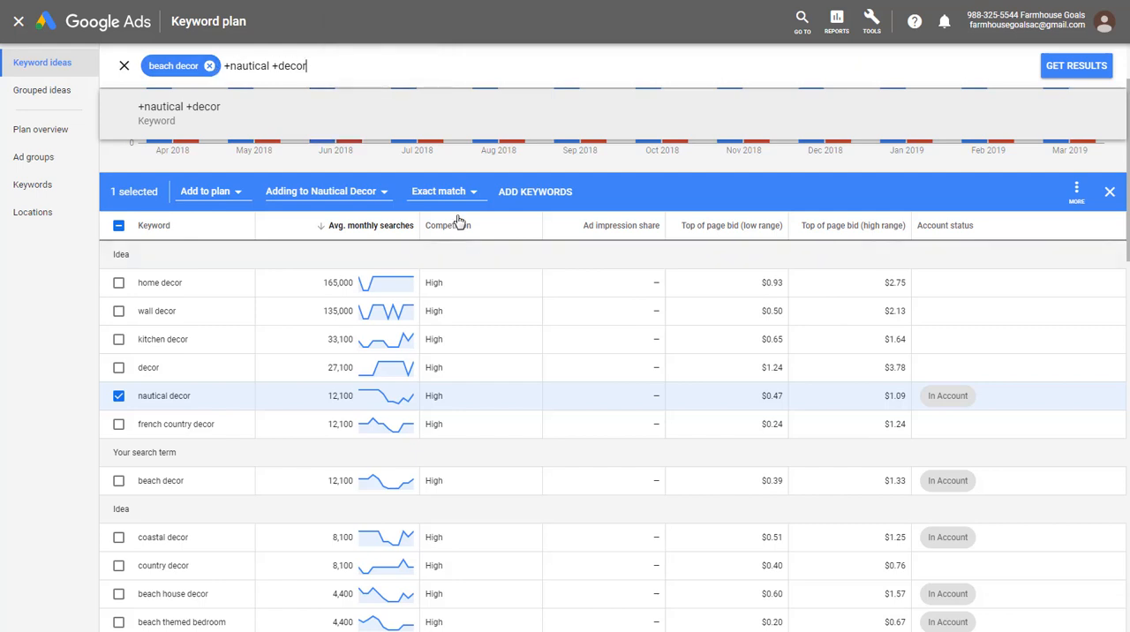
left_click_drag(320, 68, 226, 61)
key("BackSpace")
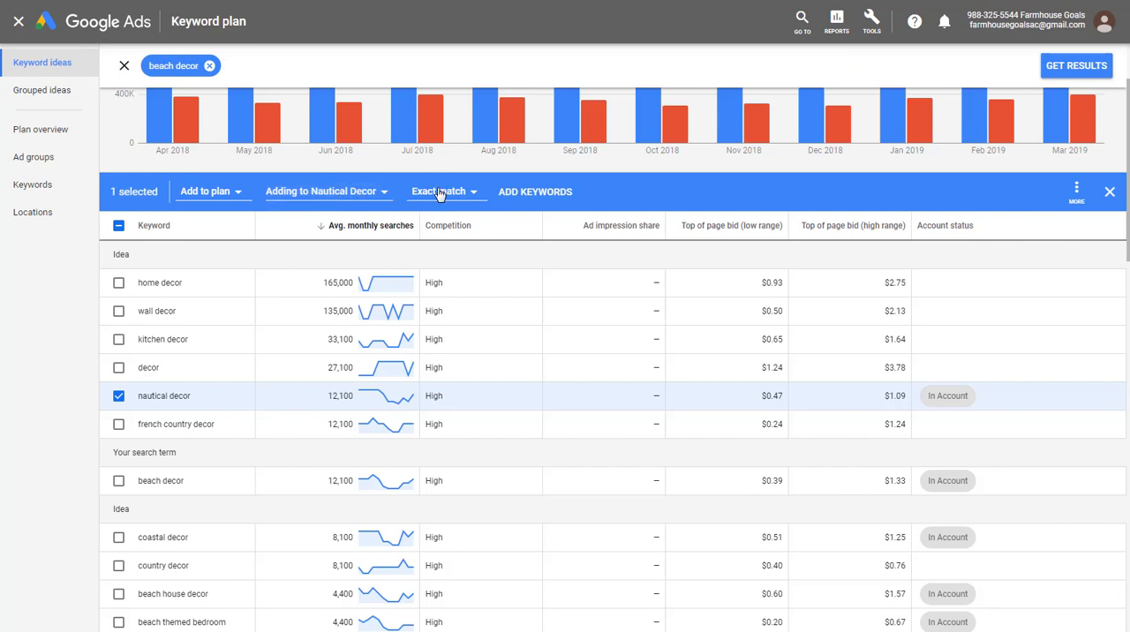
- Add the selected "nautical decor" keyword to the plan's Nautical Decor ad group as an exact match
left_click(535, 191)
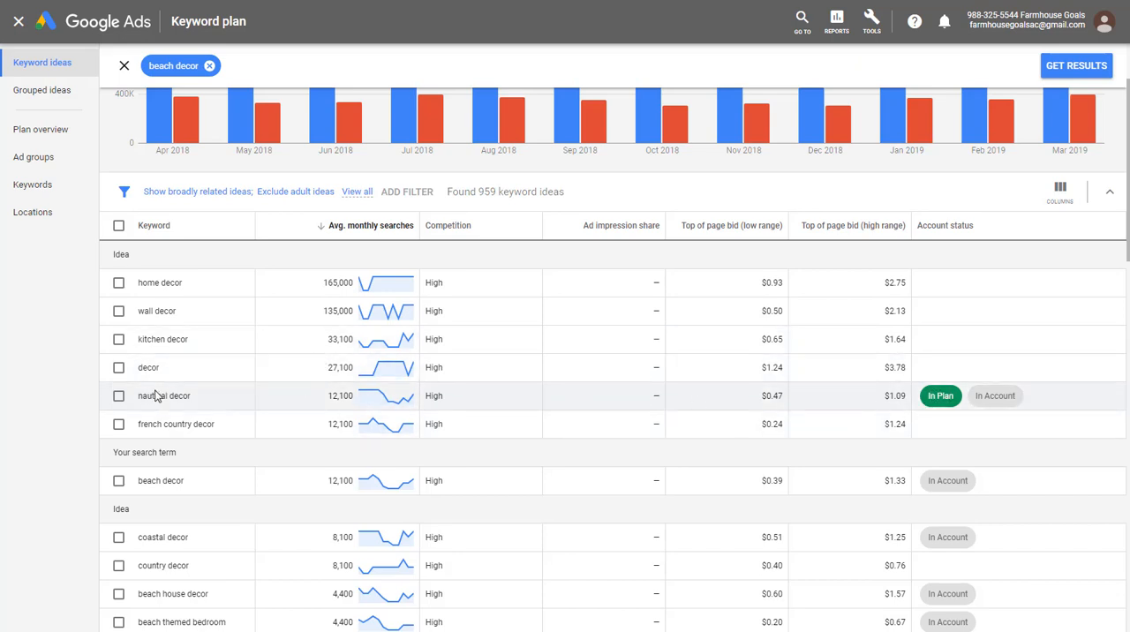
- Create a "Beach Decor" ad group and add the "beach decor" and "beach house decor" keywords to it as exact match
scroll(265, 369, "down", 1)
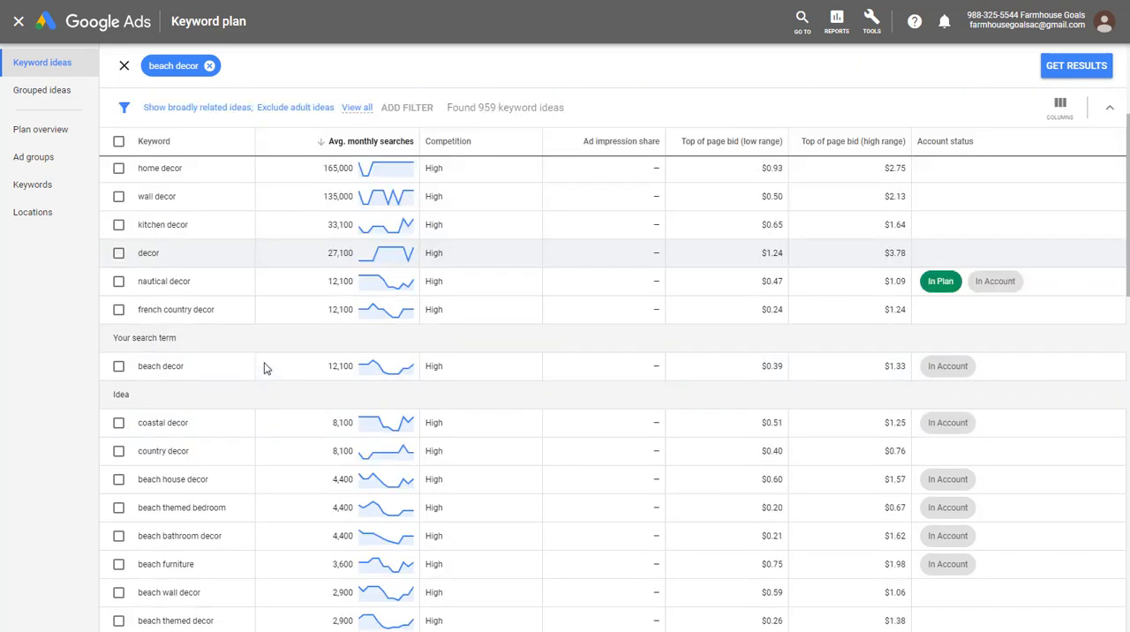
left_click(122, 368)
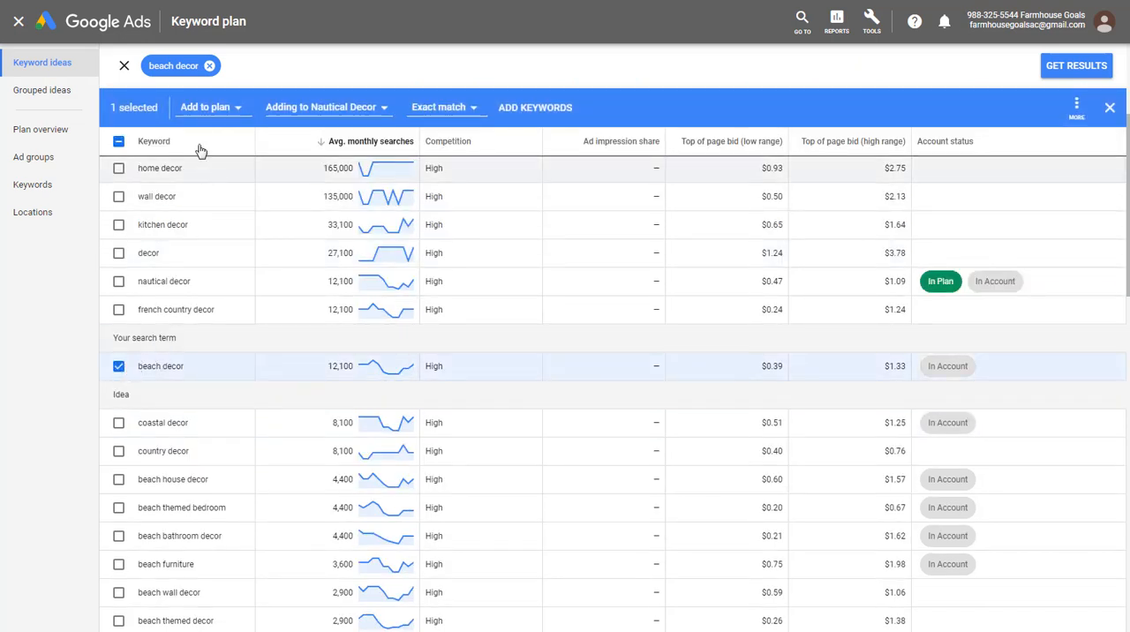
left_click(320, 108)
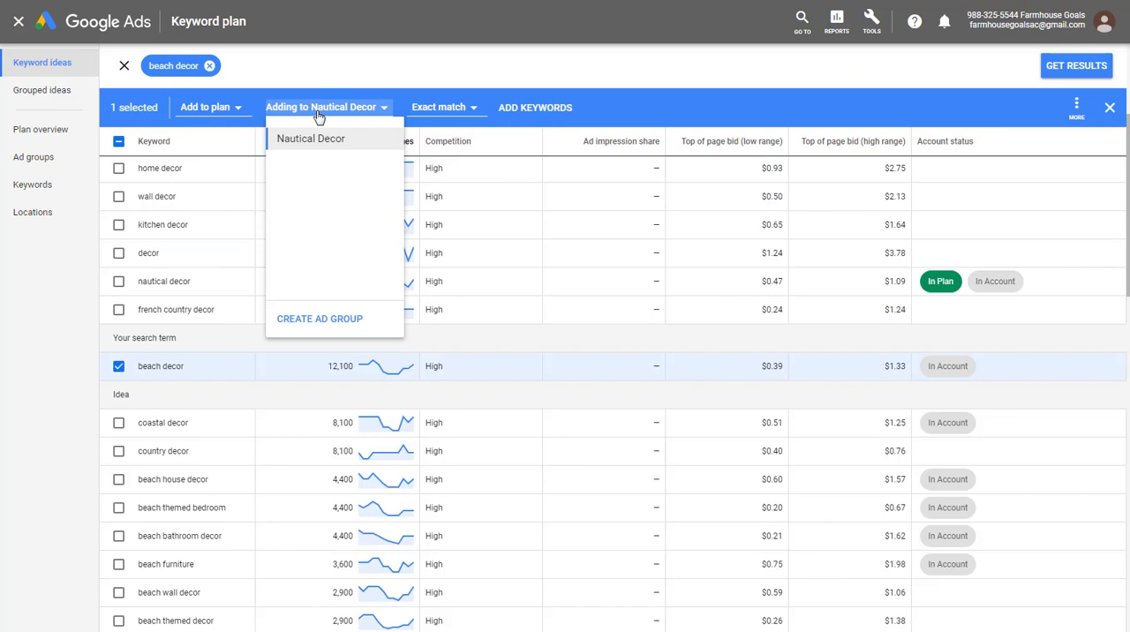
left_click(327, 321)
left_click(321, 162)
type("B")
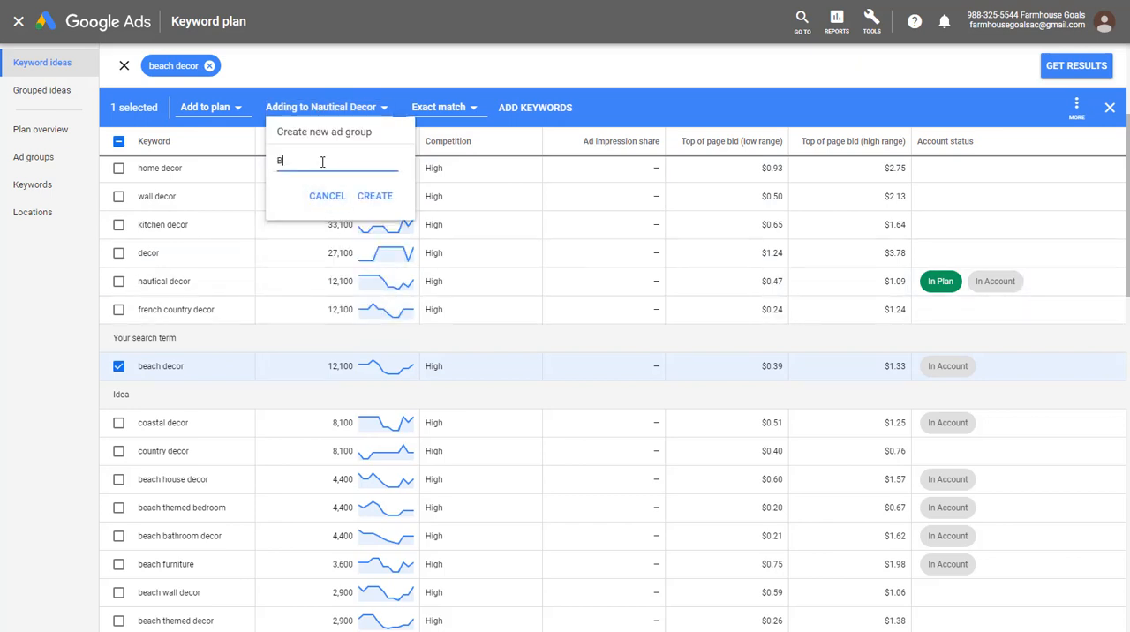
type("each Decor")
left_click(374, 196)
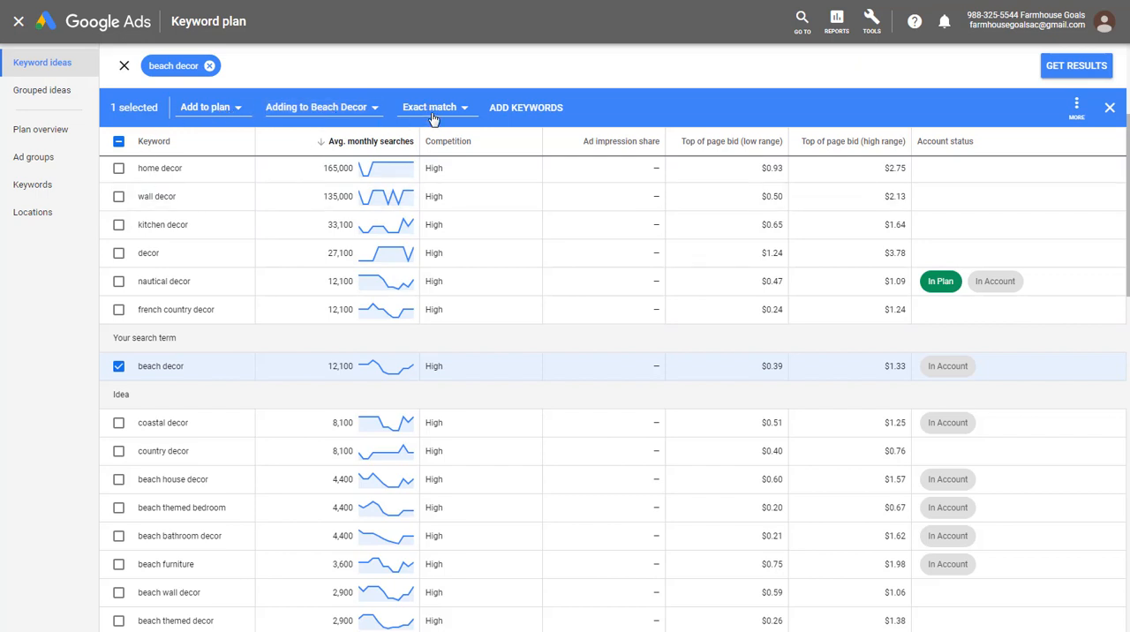
left_click(521, 109)
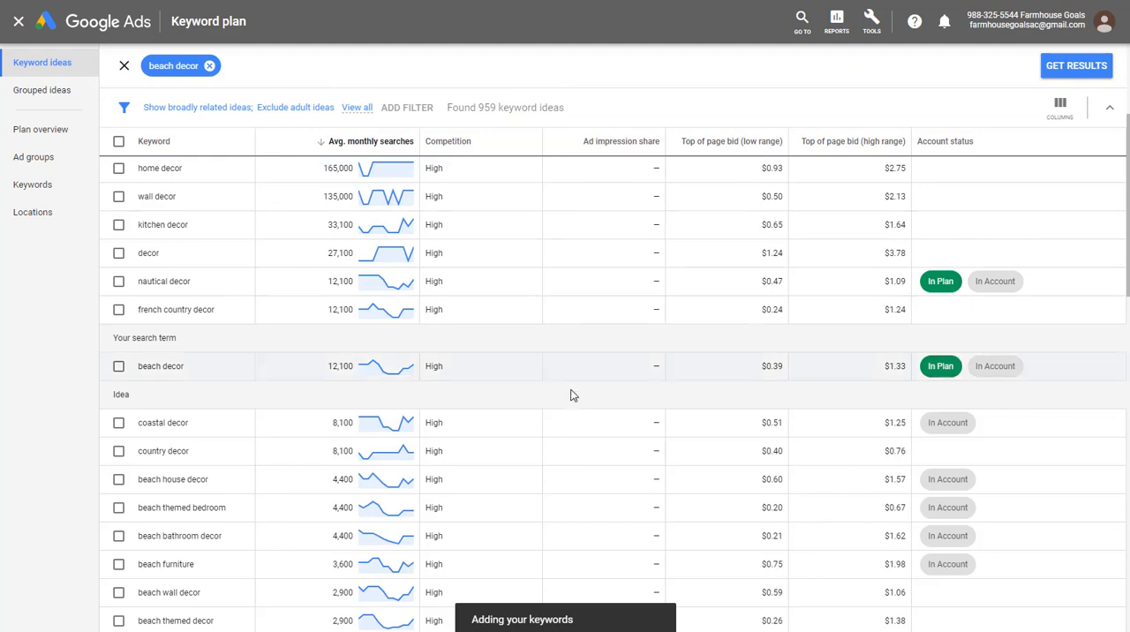
left_click(118, 482)
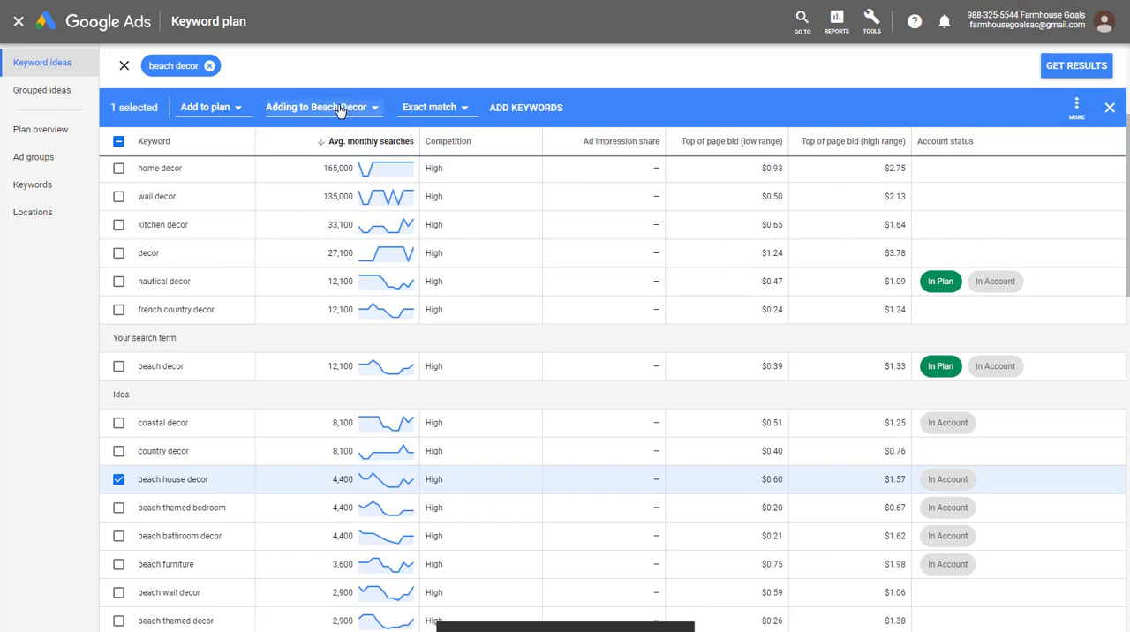
left_click(521, 108)
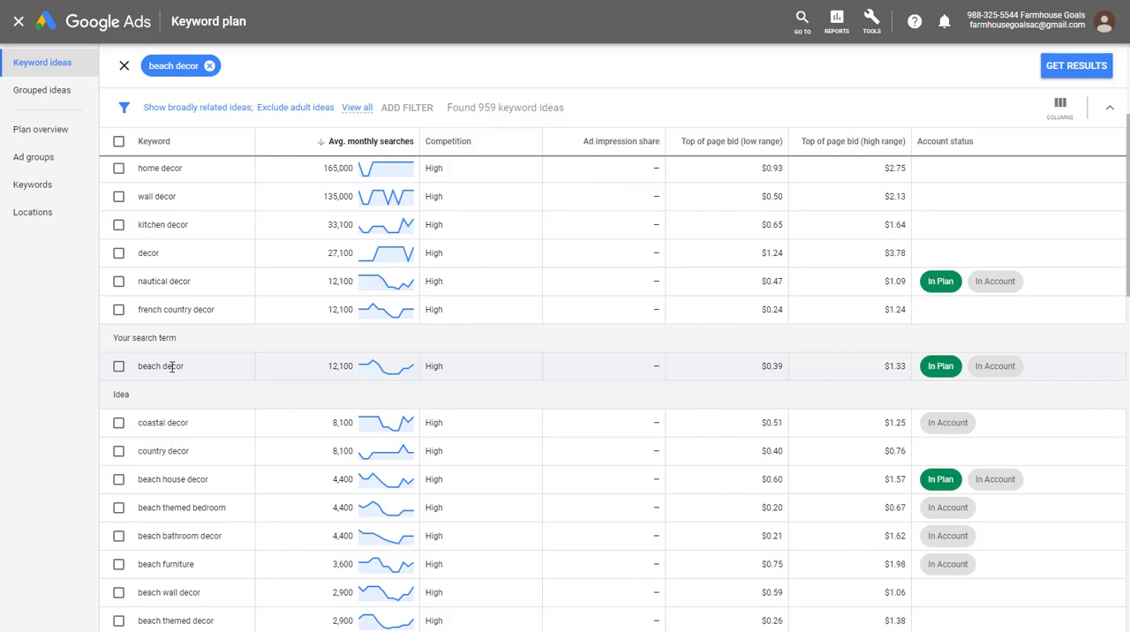
- Add the "coastal decor" keyword to the plan as an exact match in a new ad group named "Coastal Decor"
left_click(119, 424)
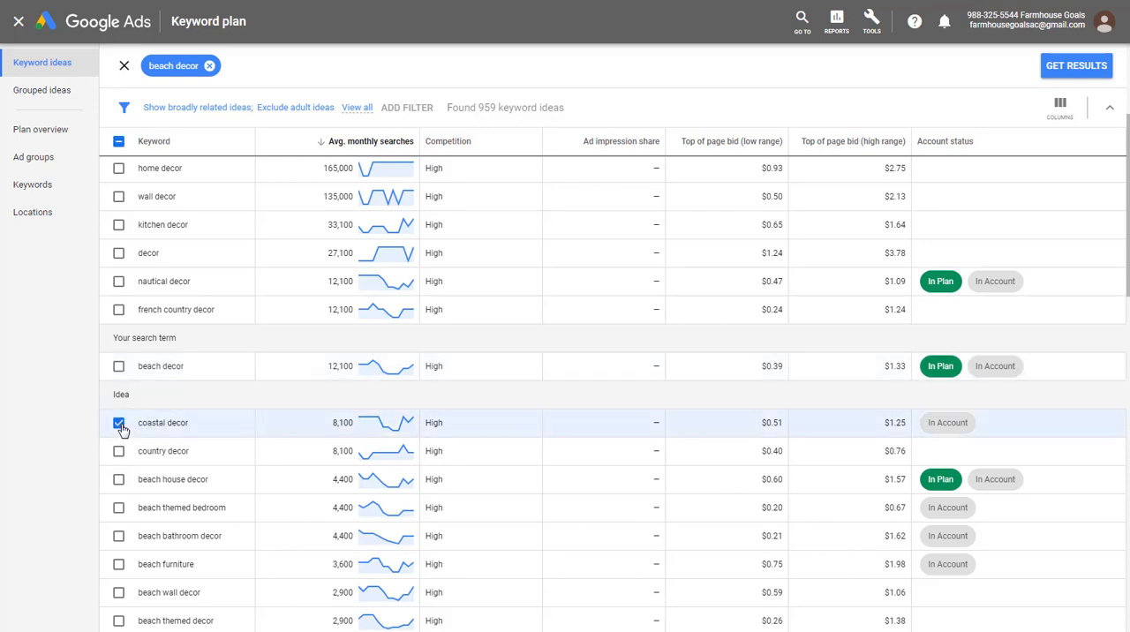
left_click(300, 108)
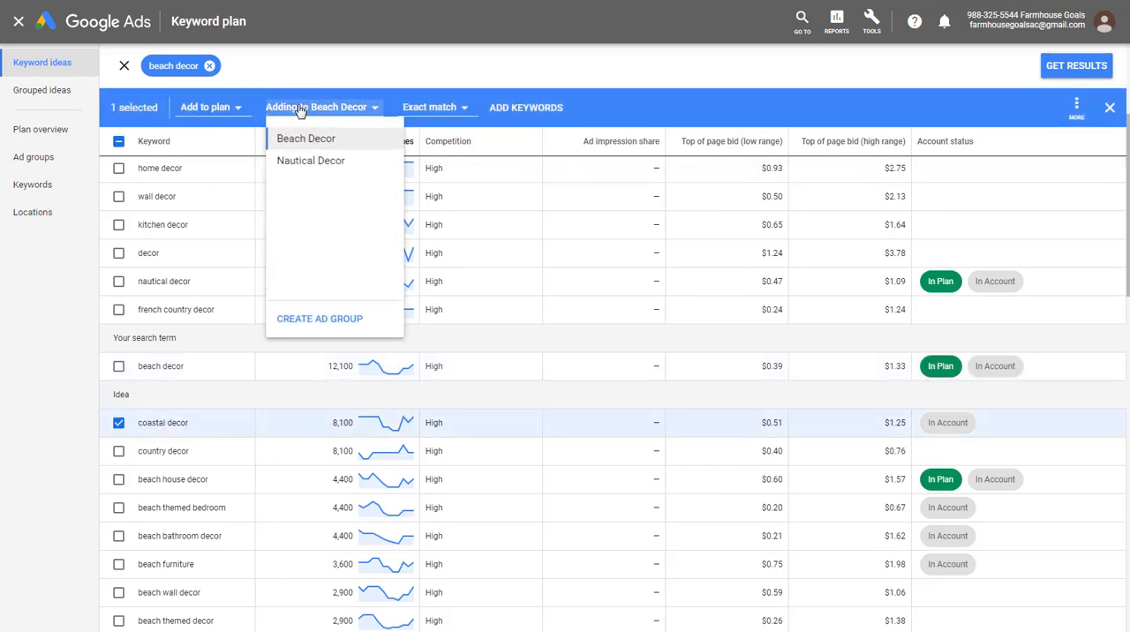
left_click(320, 319)
left_click(318, 159)
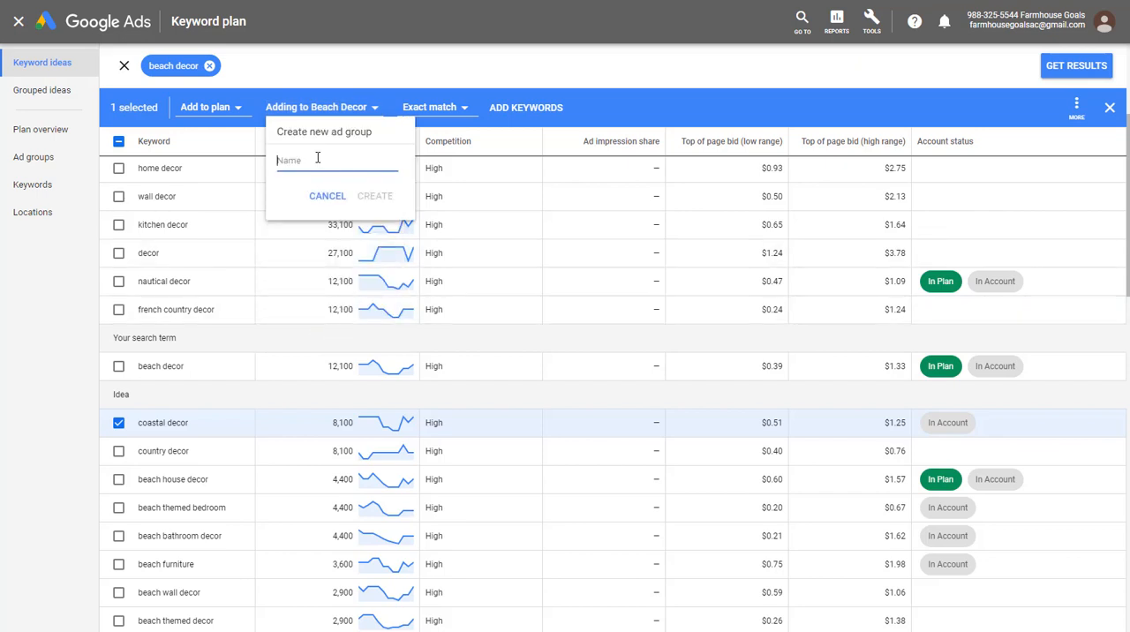
type("Coastal Decor")
left_click(378, 197)
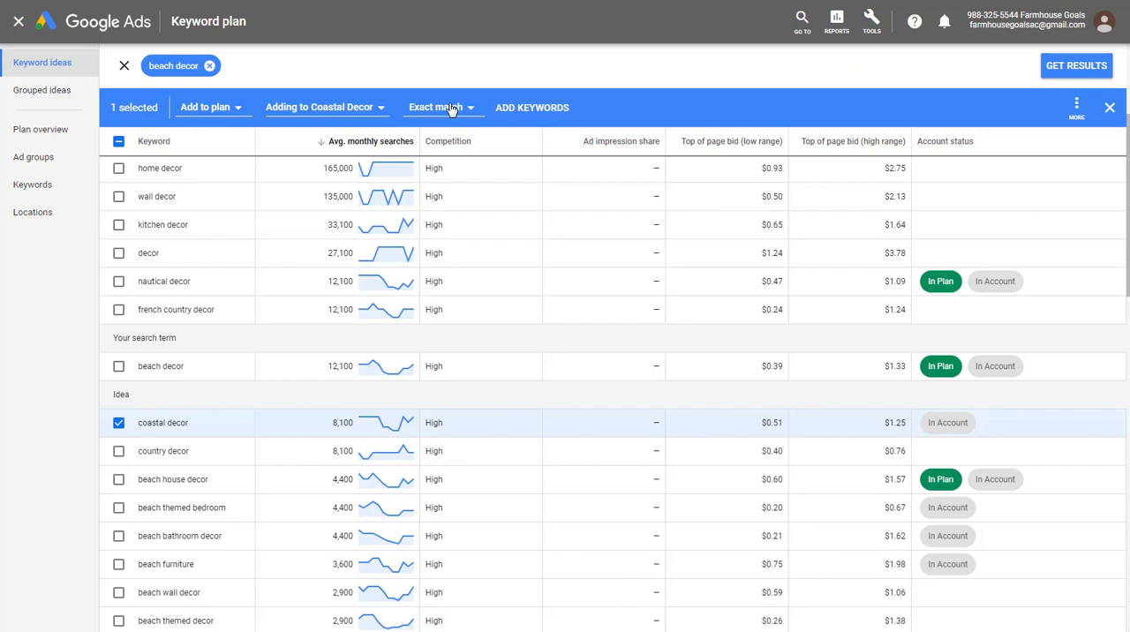
left_click(529, 109)
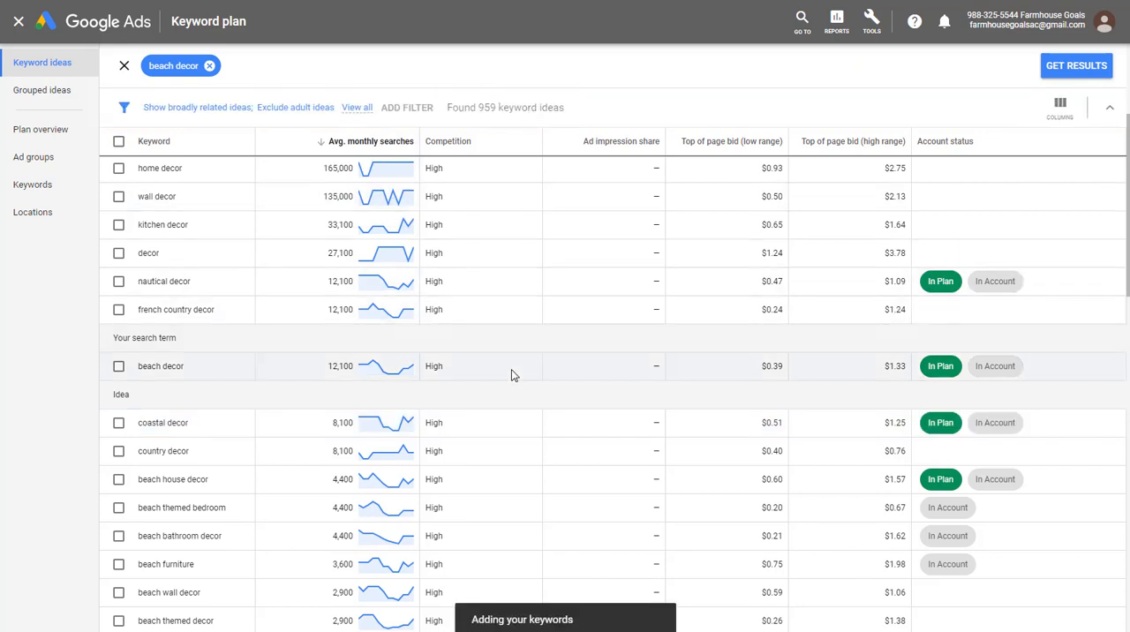
- Add the "beach furniture" keyword to the plan as an exact match in a new ad group named "Beach Furniture"
scroll(511, 371, "down", 2)
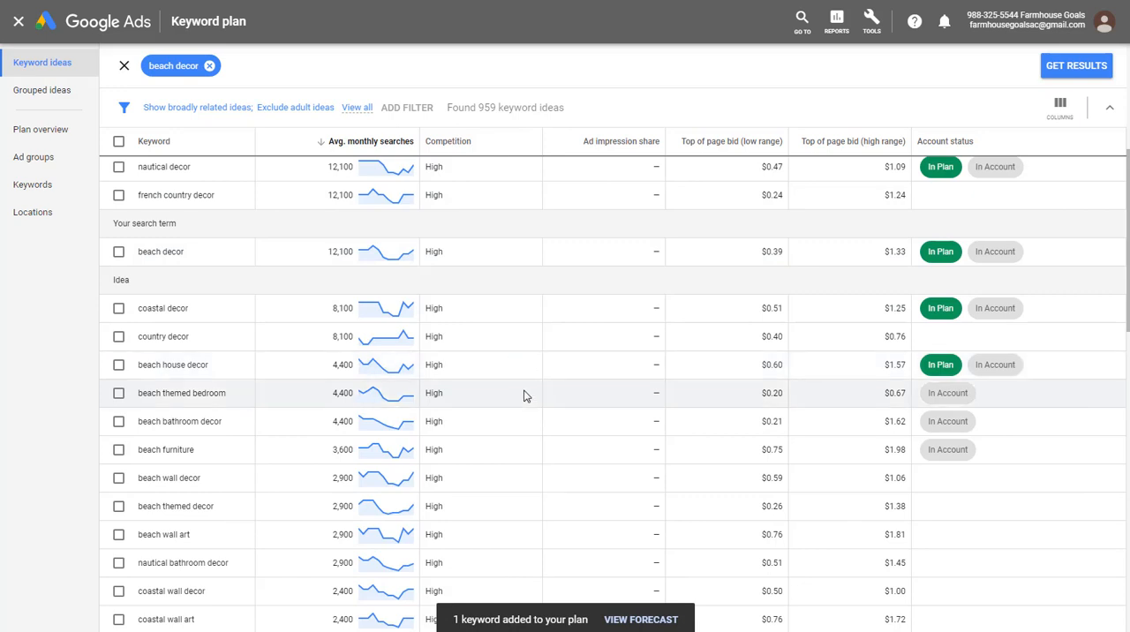
scroll(548, 392, "down", 2)
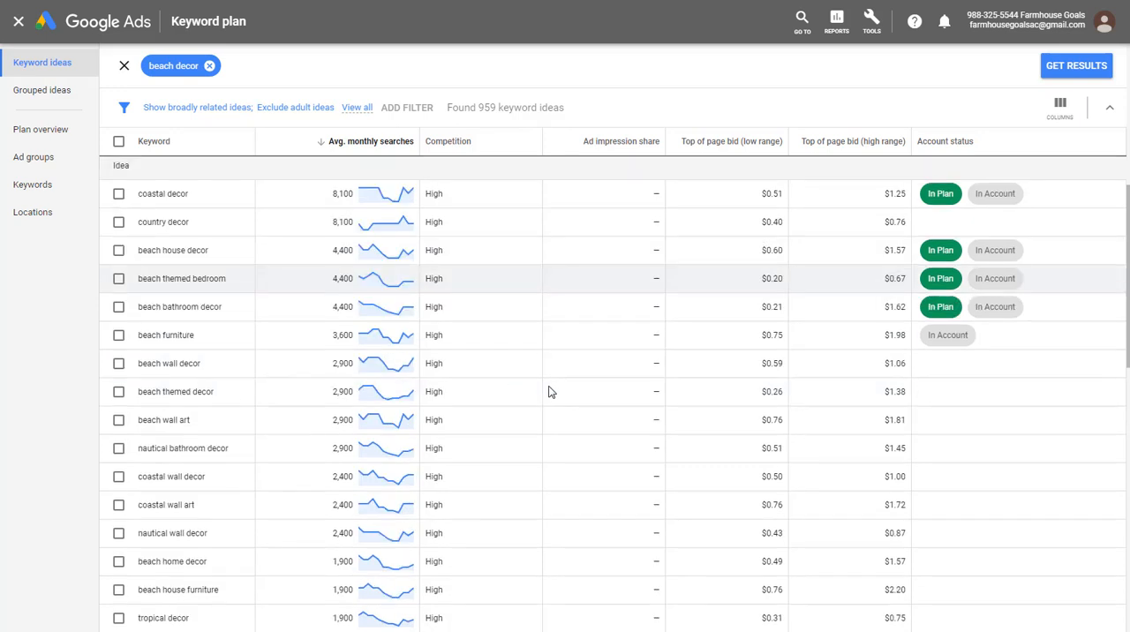
scroll(548, 392, "down", 2)
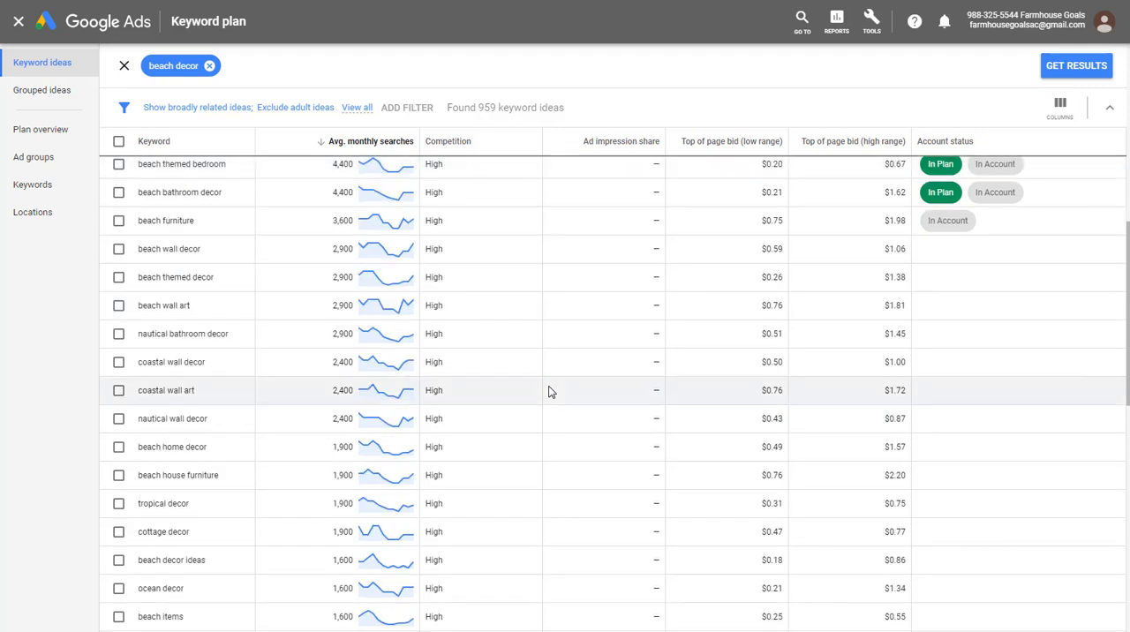
left_click(118, 223)
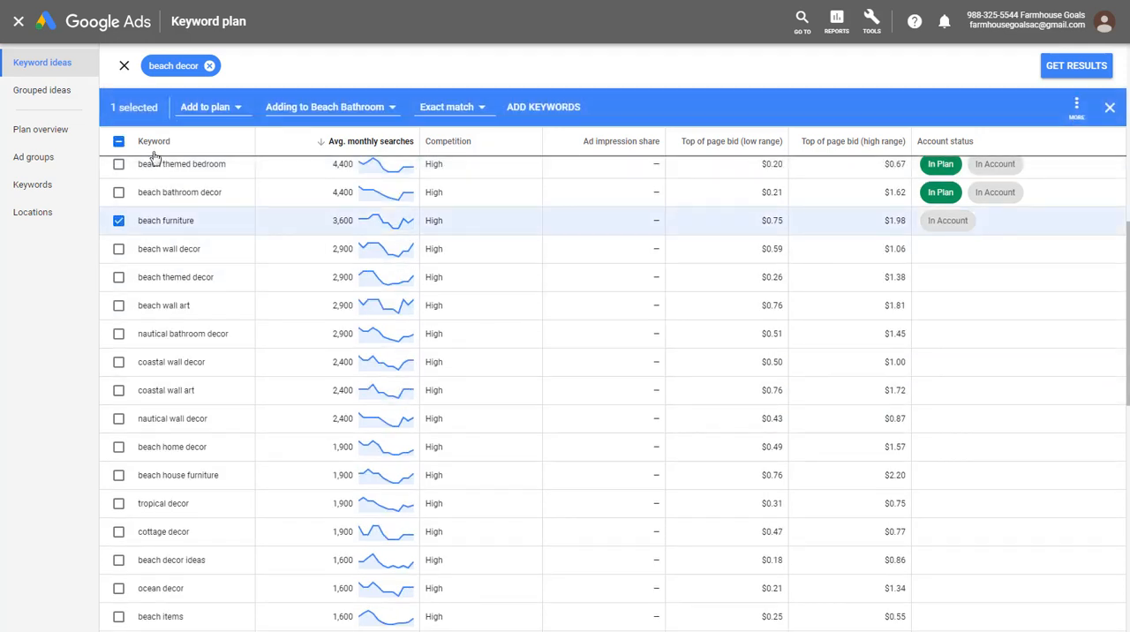
left_click(322, 107)
left_click(320, 317)
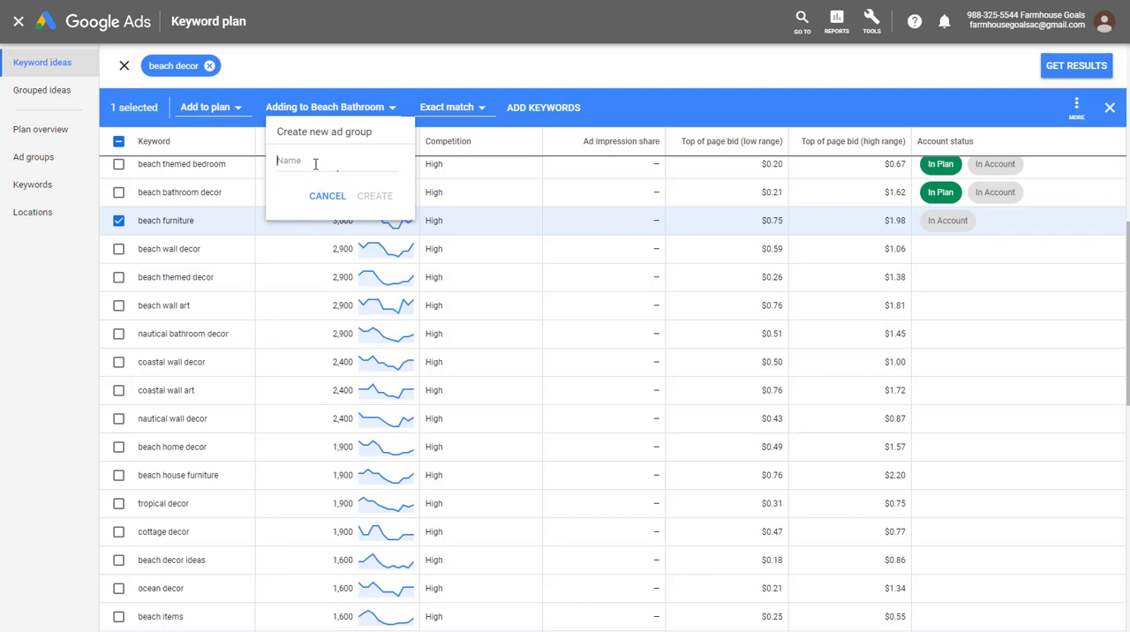
left_click(316, 163)
type("Beach Furniture")
left_click(374, 195)
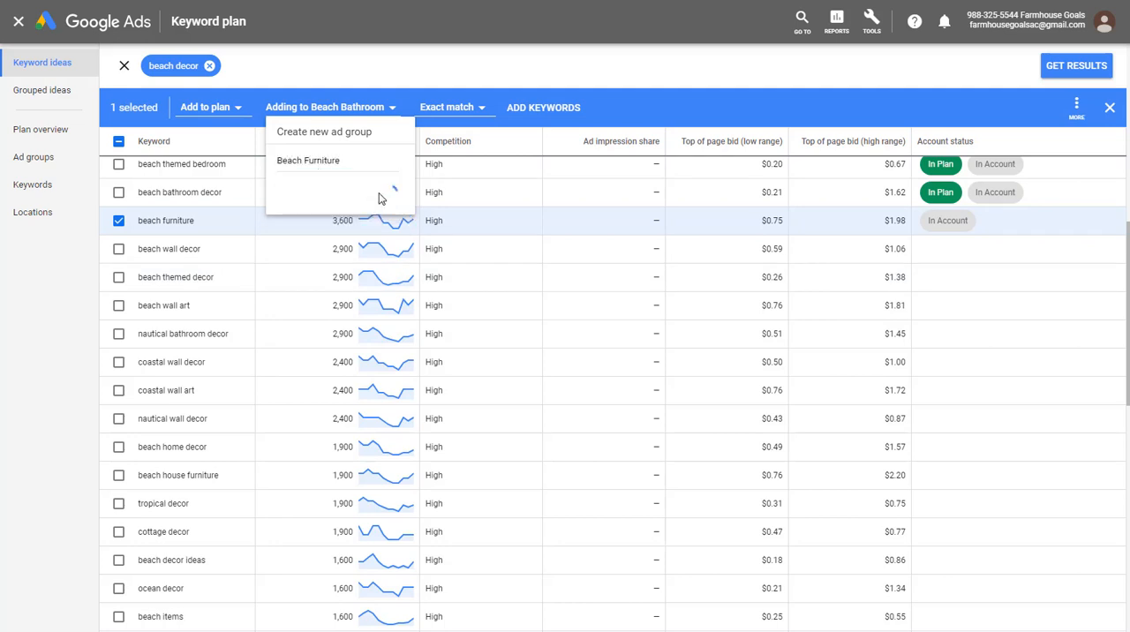
left_click(528, 107)
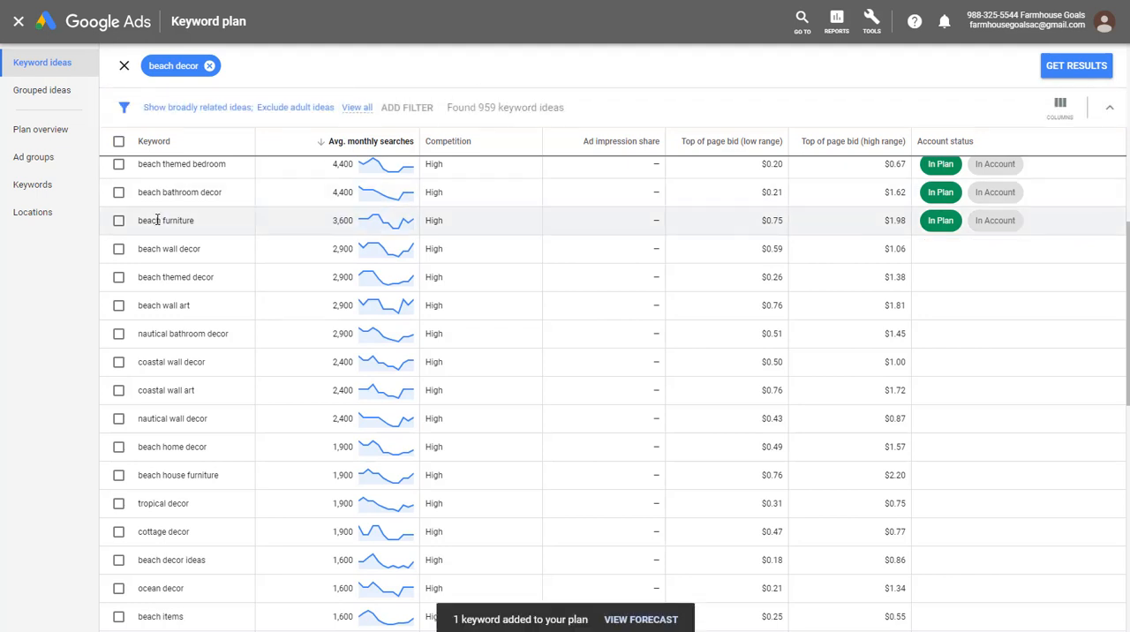
- Add the "beach wall decor" keyword to the plan as an exact match in a new ad group named "Beach Wall Decor"
left_click(119, 250)
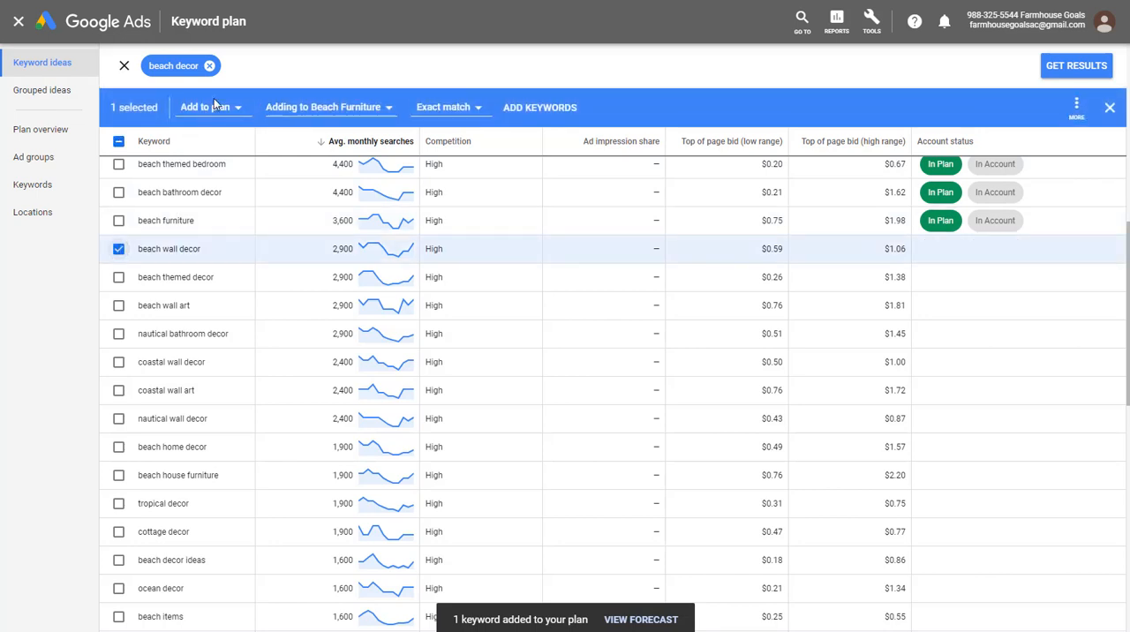
left_click(316, 113)
left_click(316, 320)
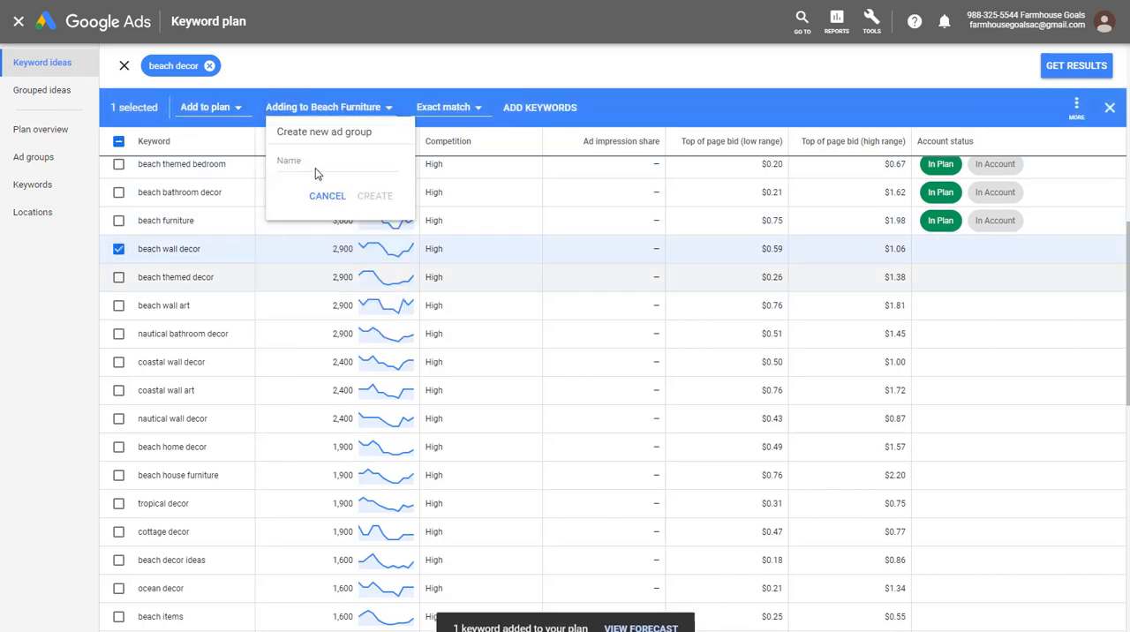
type("Beach W")
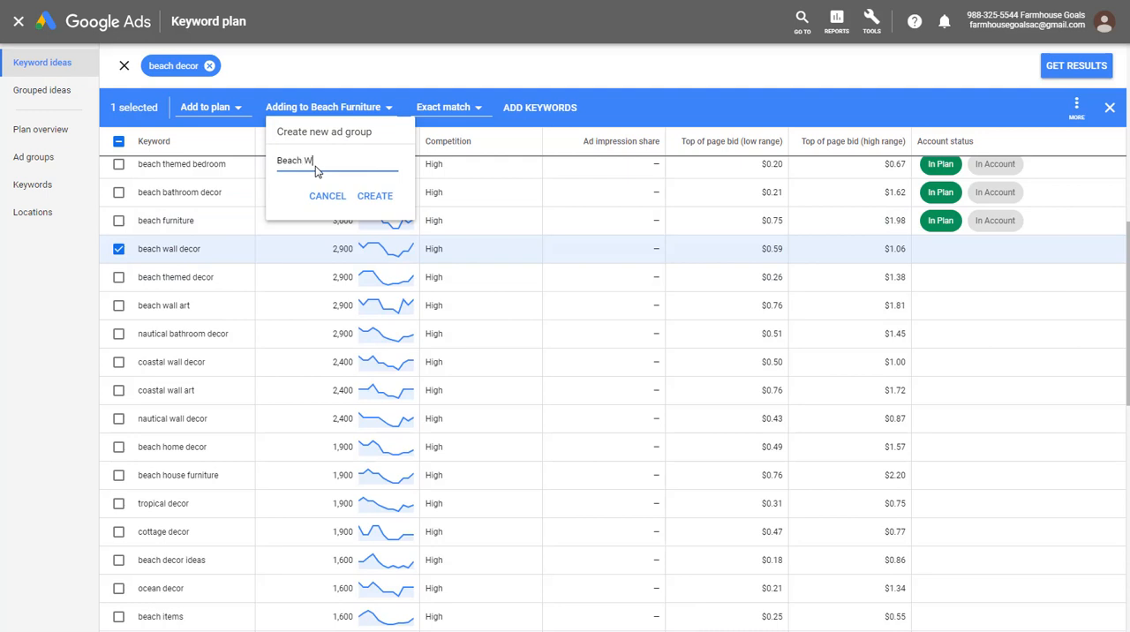
type("all Decor")
left_click(374, 195)
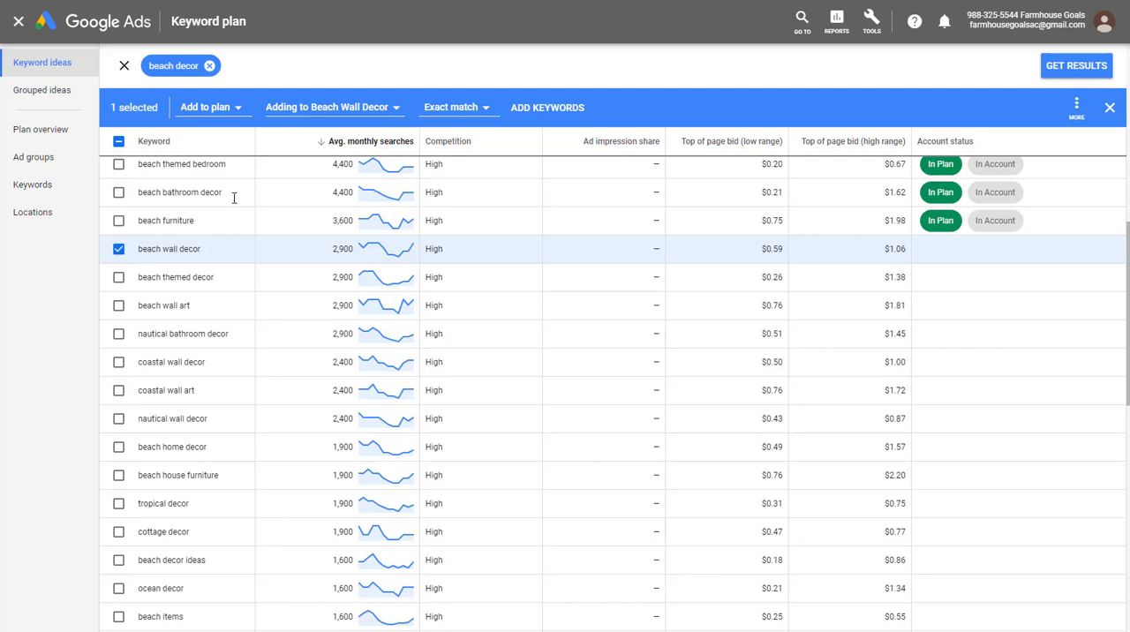
left_click(548, 107)
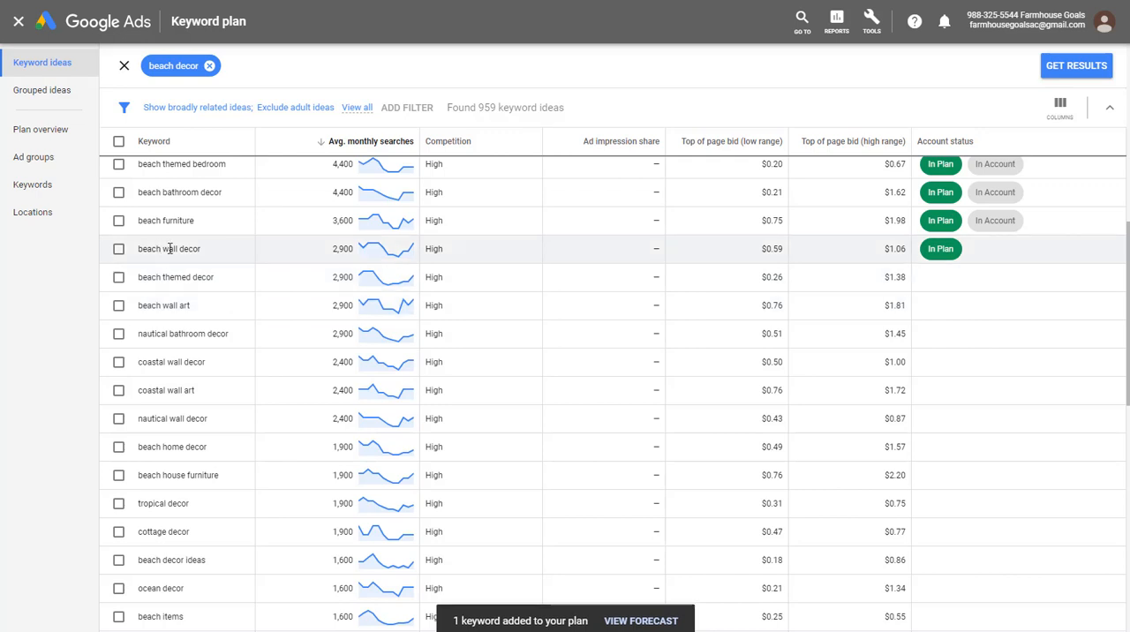
- Add the "beach wall art" keyword to the plan as an exact match in a new ad group named "Beach Wall Art"
left_click(118, 305)
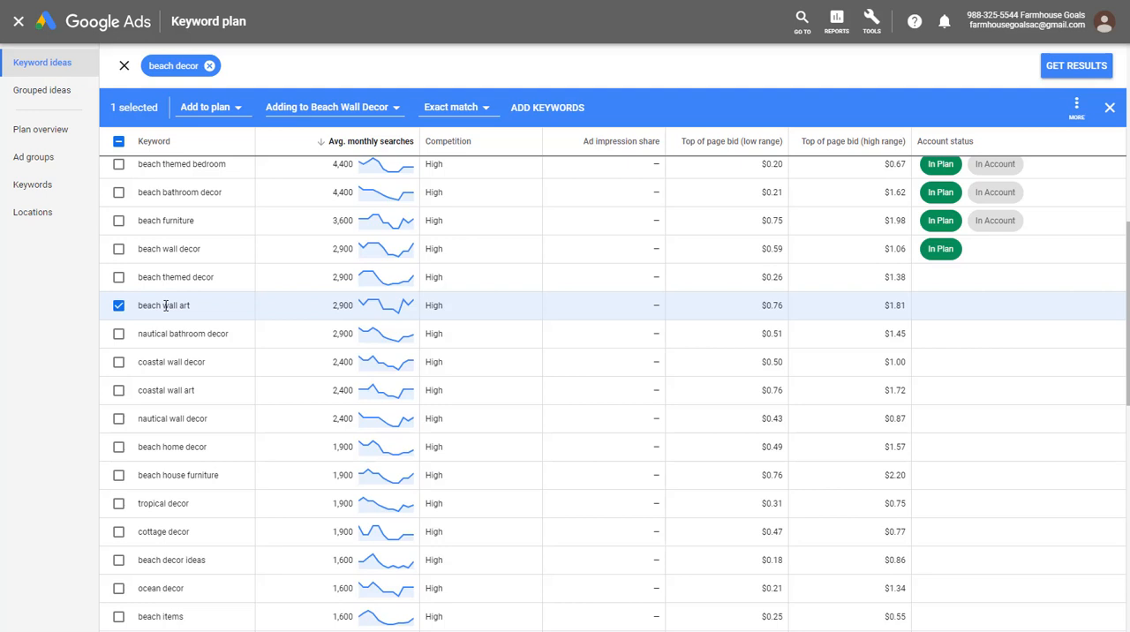
left_click(308, 108)
left_click(336, 316)
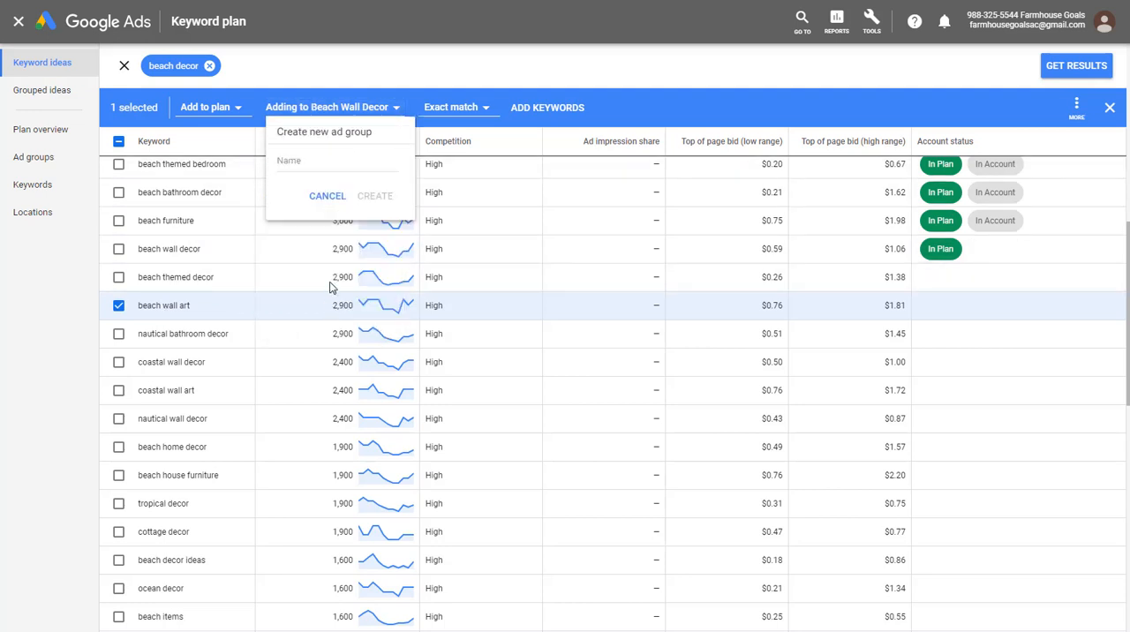
left_click(318, 159)
type("Beach Wall Art")
left_click(375, 195)
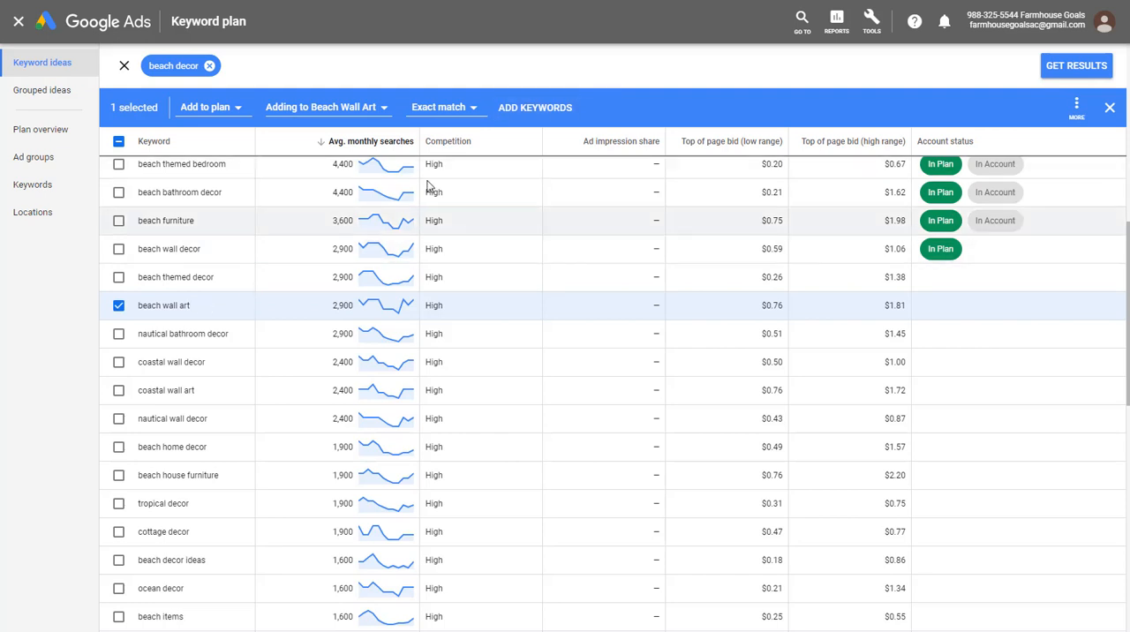
left_click(547, 113)
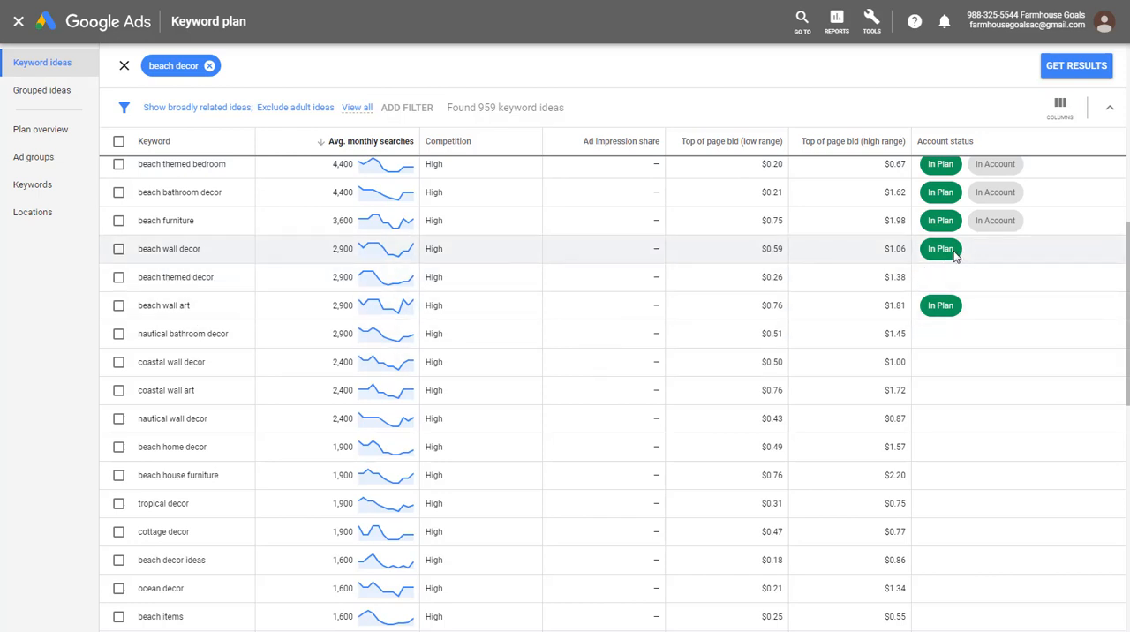
- Add the "beach themed decor" and "beach home decor" keywords together to the existing Beach Decor ad group as exact match
left_click(119, 279)
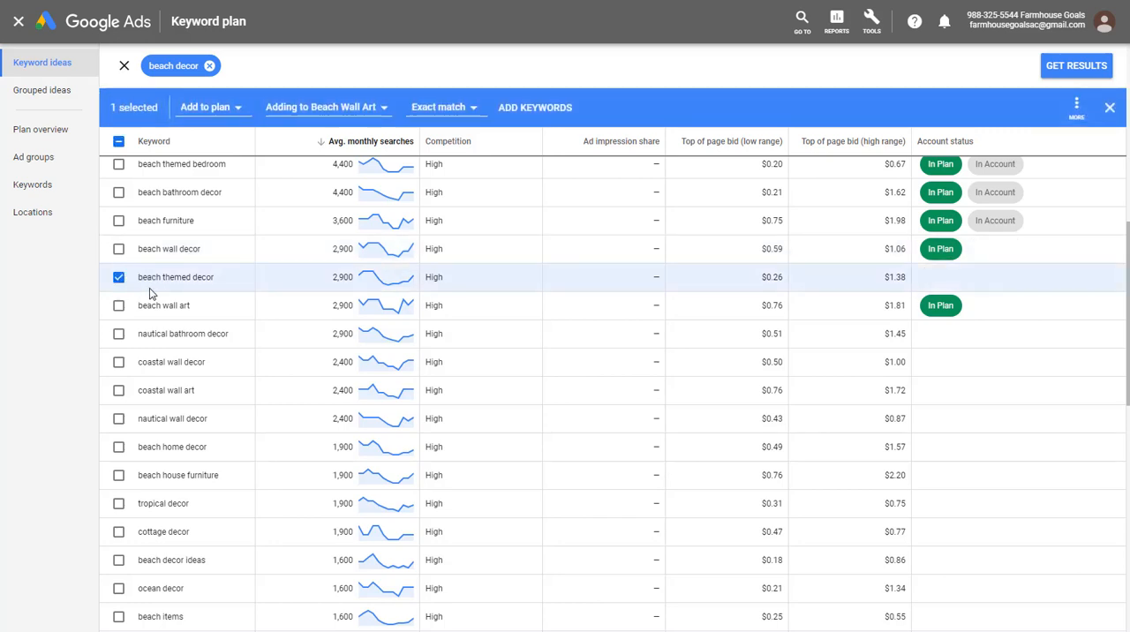
left_click(118, 447)
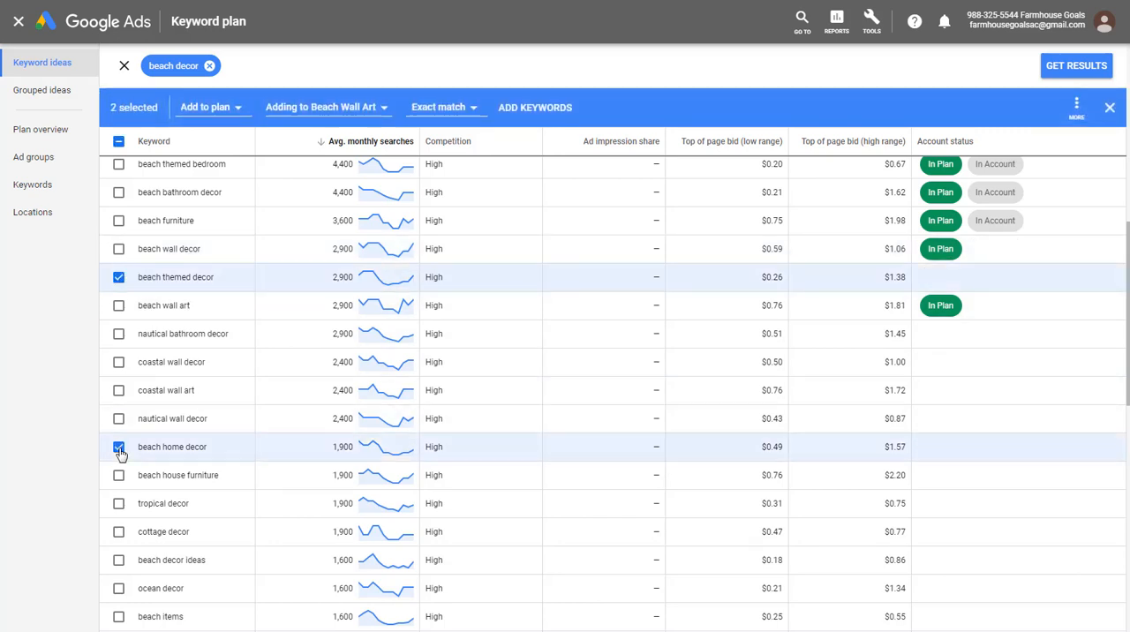
left_click(305, 109)
left_click(323, 163)
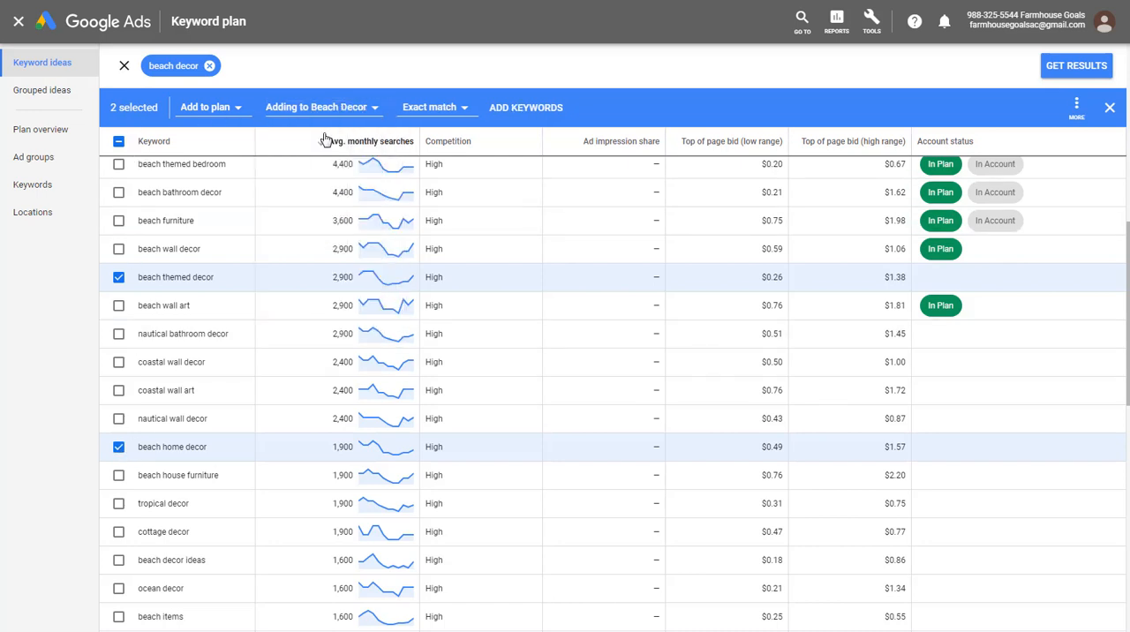
left_click(505, 107)
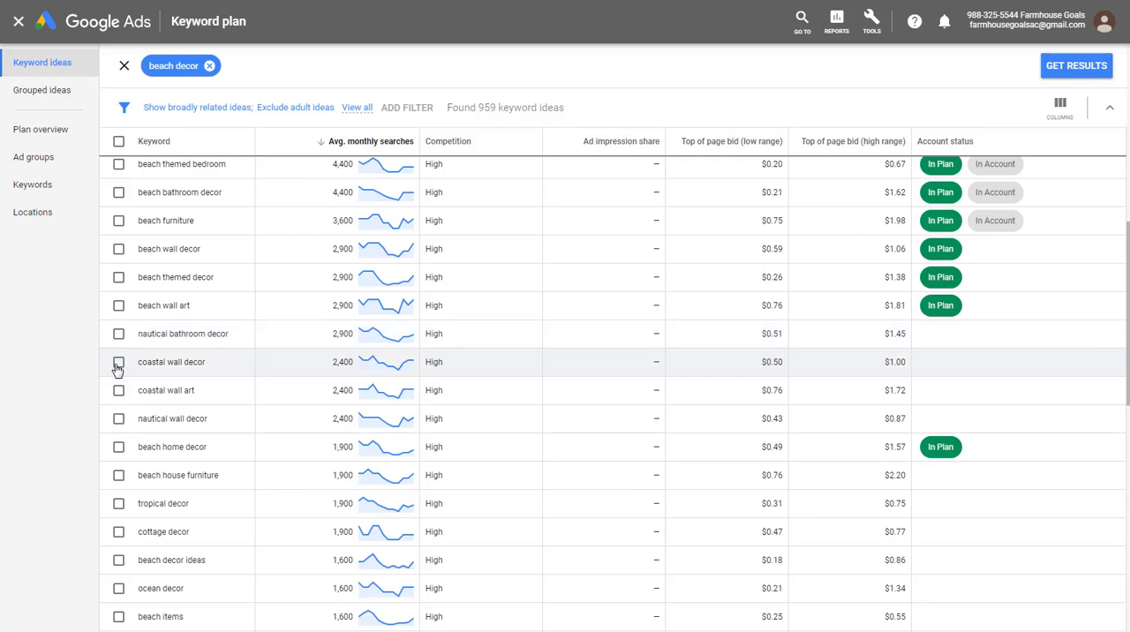
- Add the "coastal wall decor" keyword to the plan as an exact match in a new ad group named "Coastal Wall Decor"
left_click(119, 362)
left_click(304, 104)
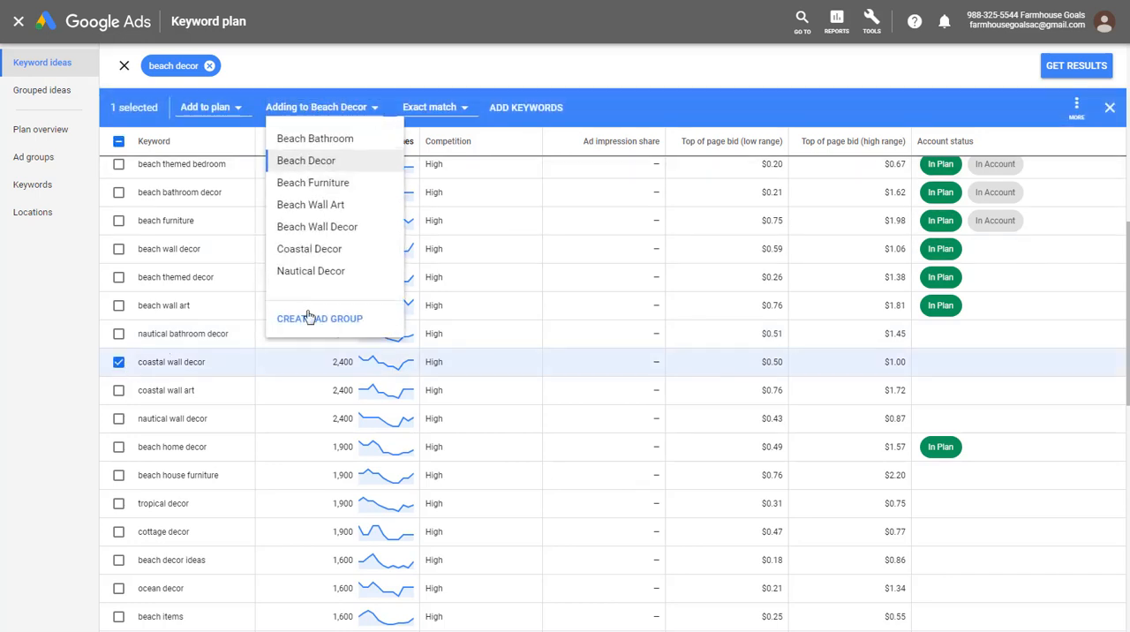
left_click(321, 315)
left_click(330, 162)
type("Co")
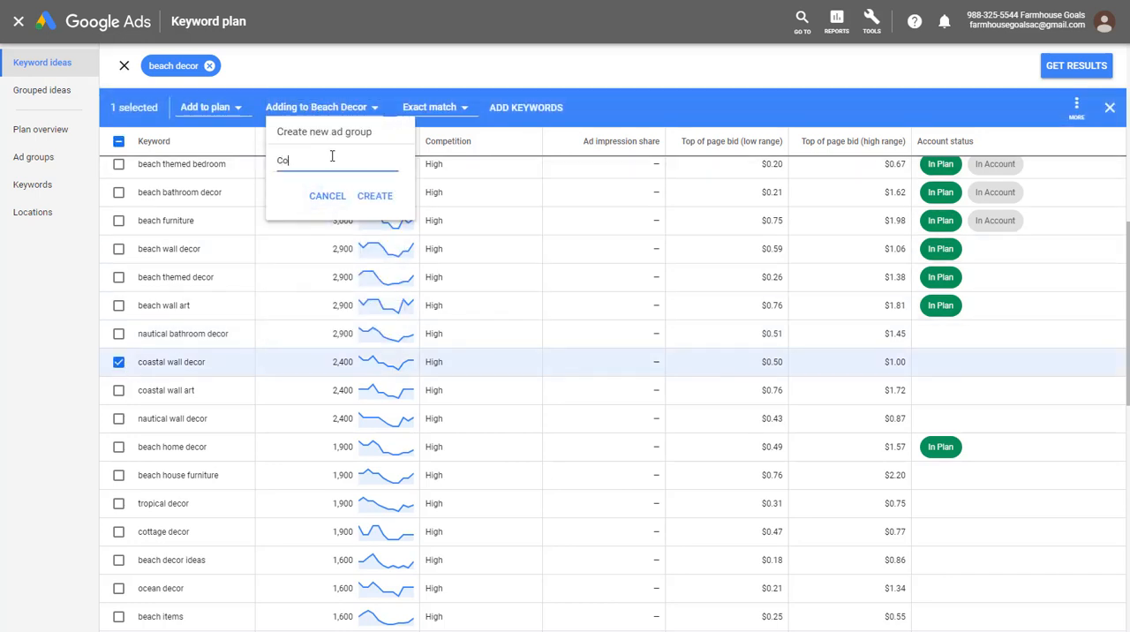
type("astal Wall Decor")
left_click(353, 161)
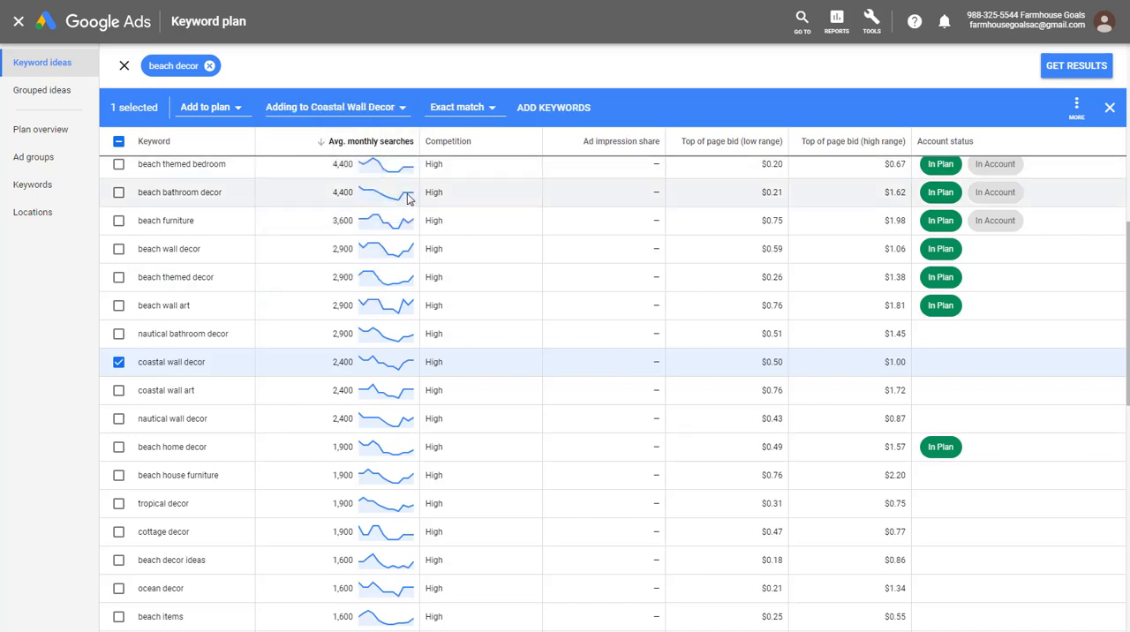
left_click(551, 107)
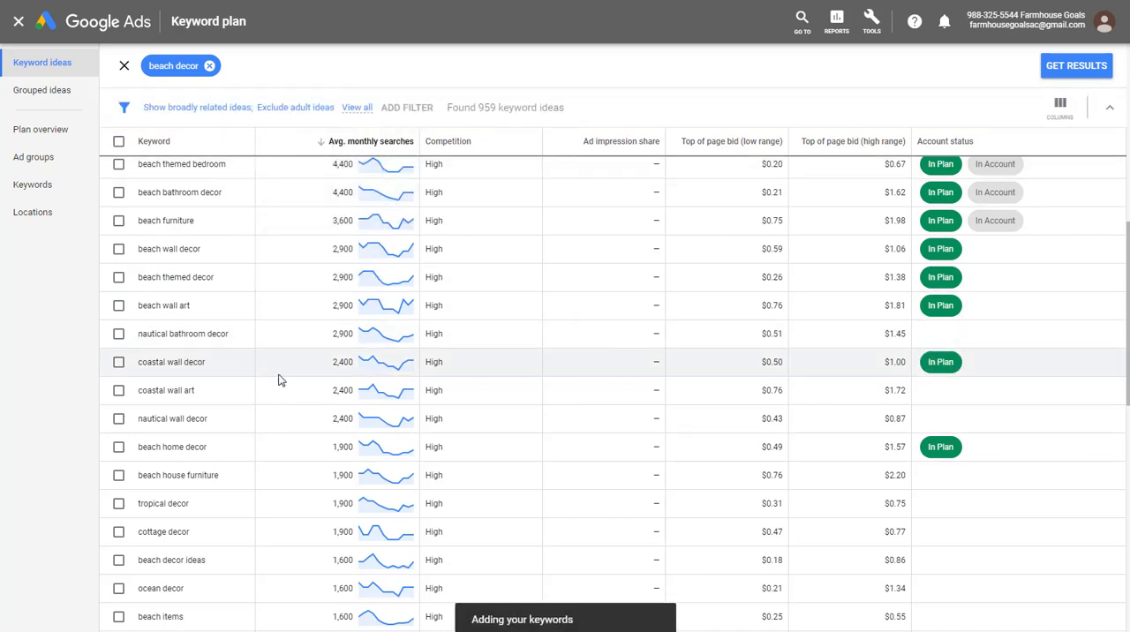
- Add the "coastal wall art" keyword to the plan as an exact match in a new ad group named "Coastal Wall Art"
left_click(119, 390)
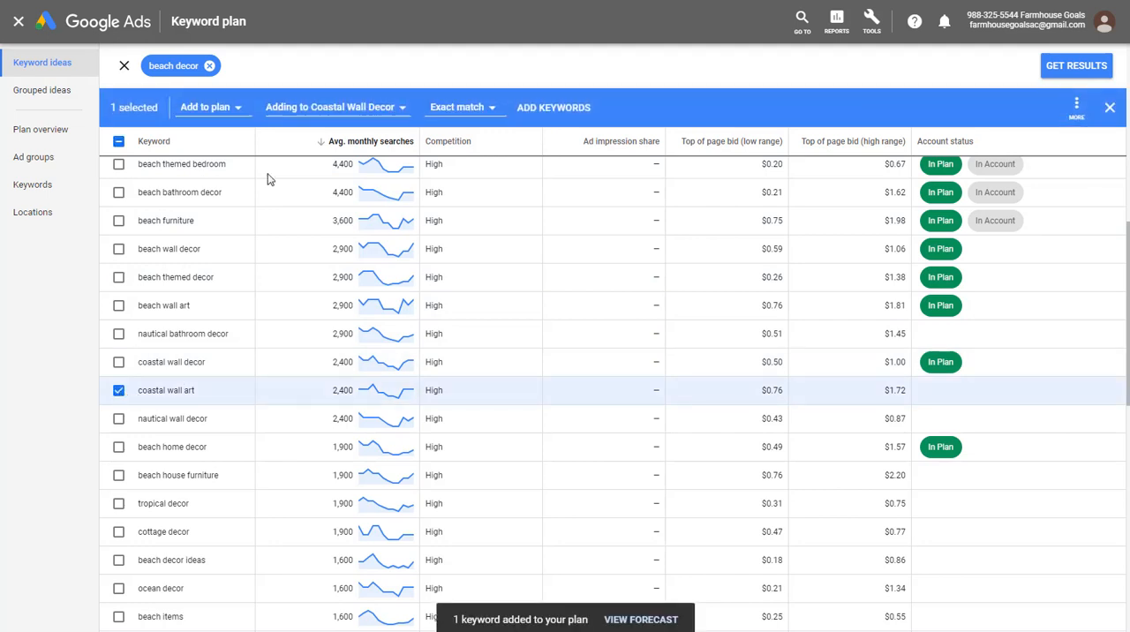
left_click(331, 110)
left_click(315, 320)
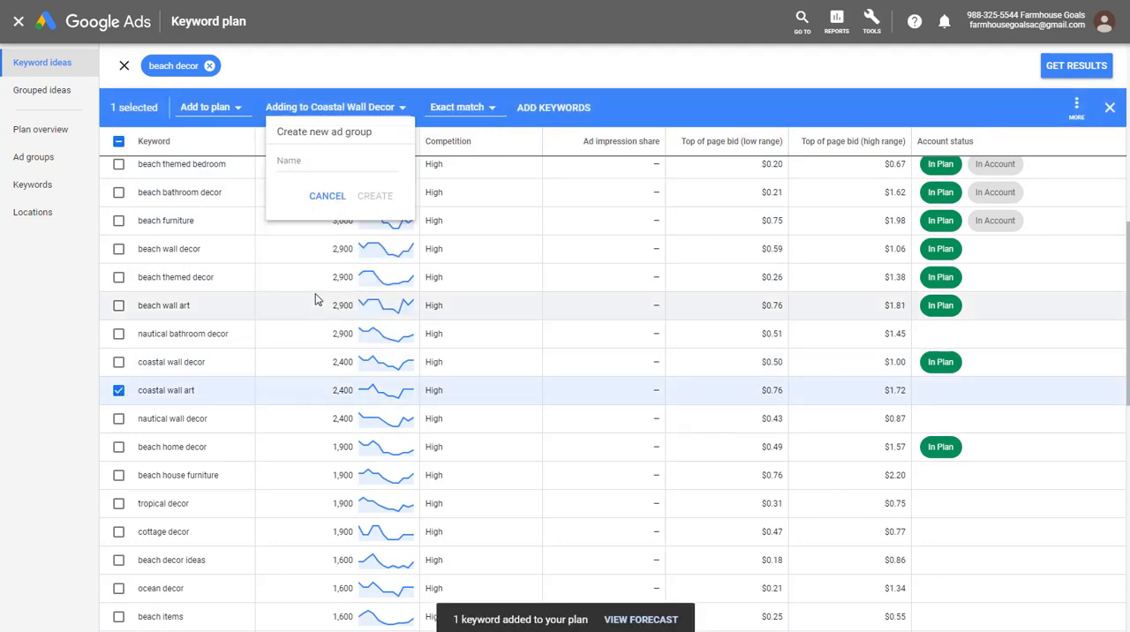
left_click(315, 169)
type("Coastal Wall Art")
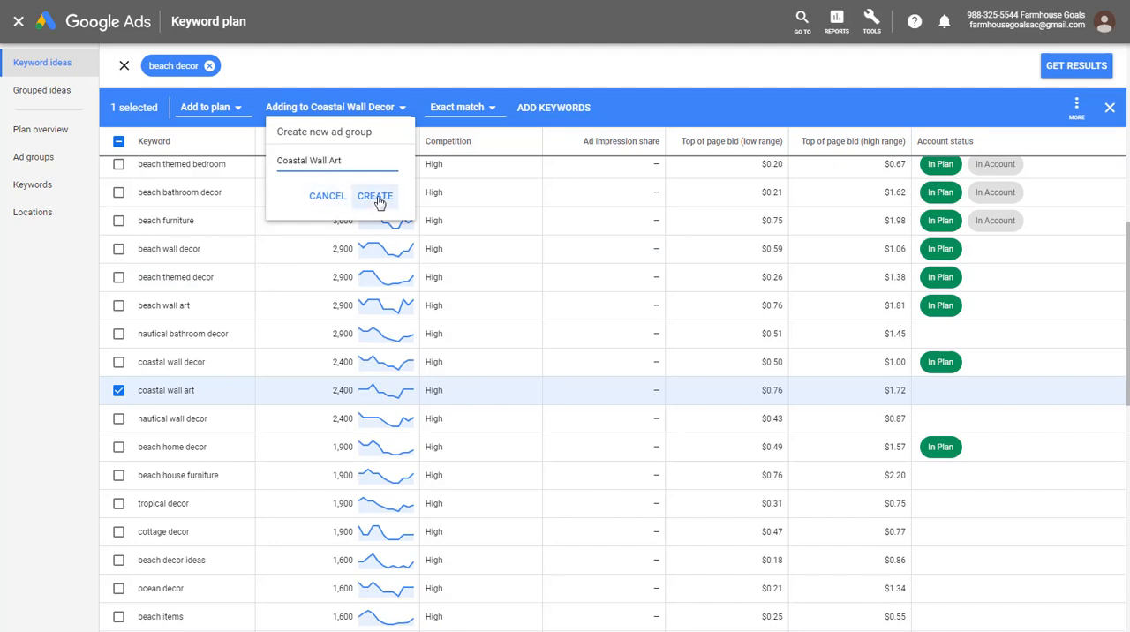
left_click(374, 195)
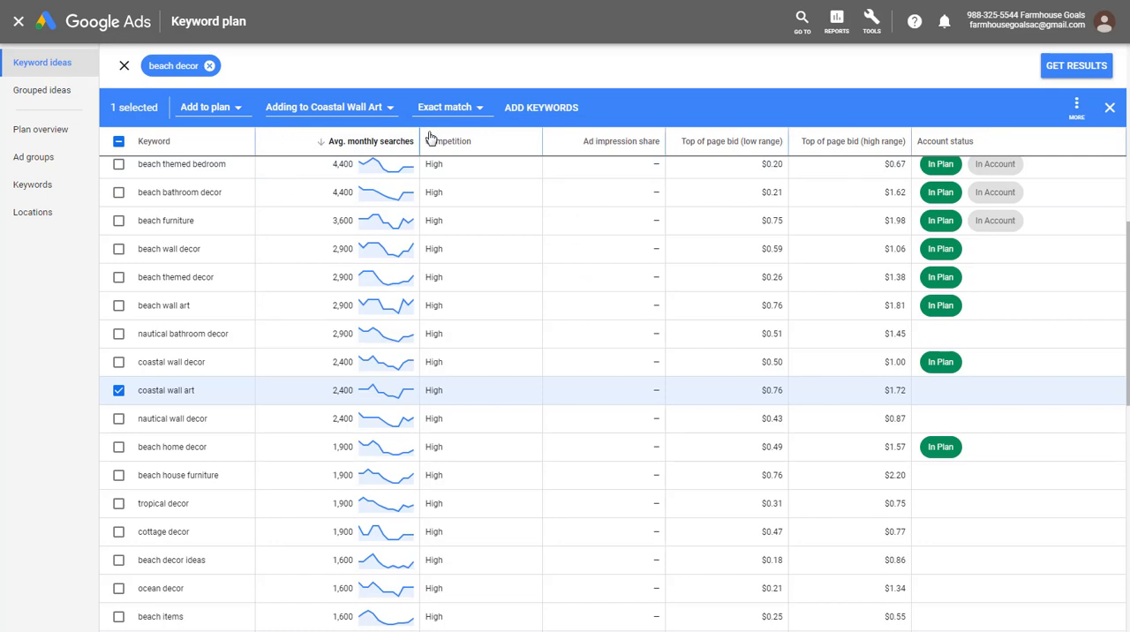
left_click(531, 108)
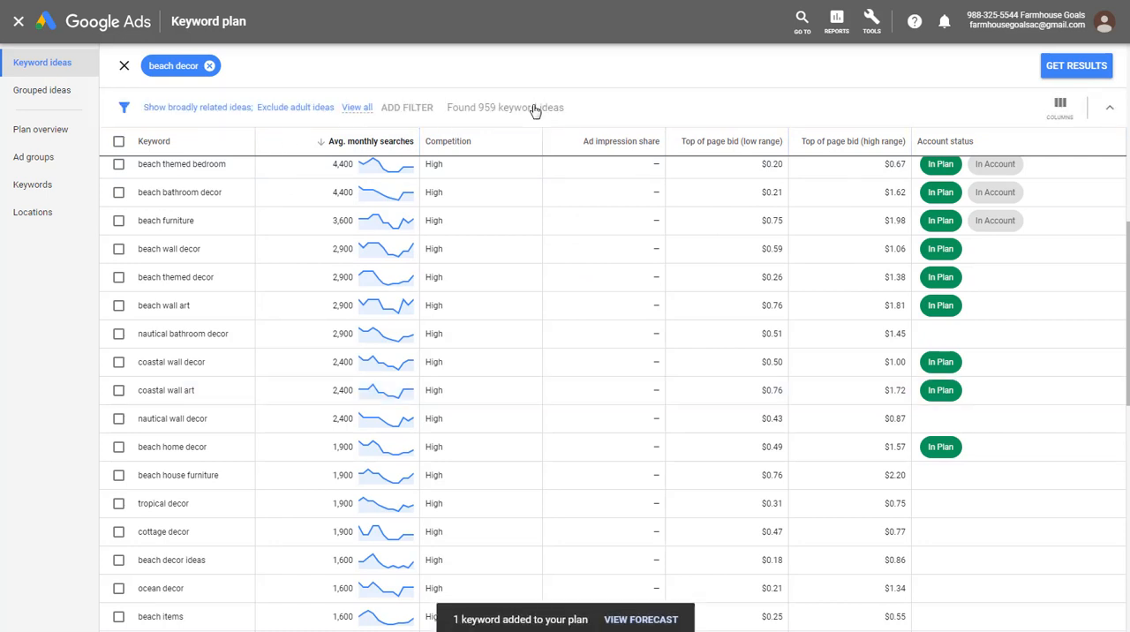
- Add the "beach house furniture" keyword to the existing Beach Furniture ad group as an exact match
left_click(119, 476)
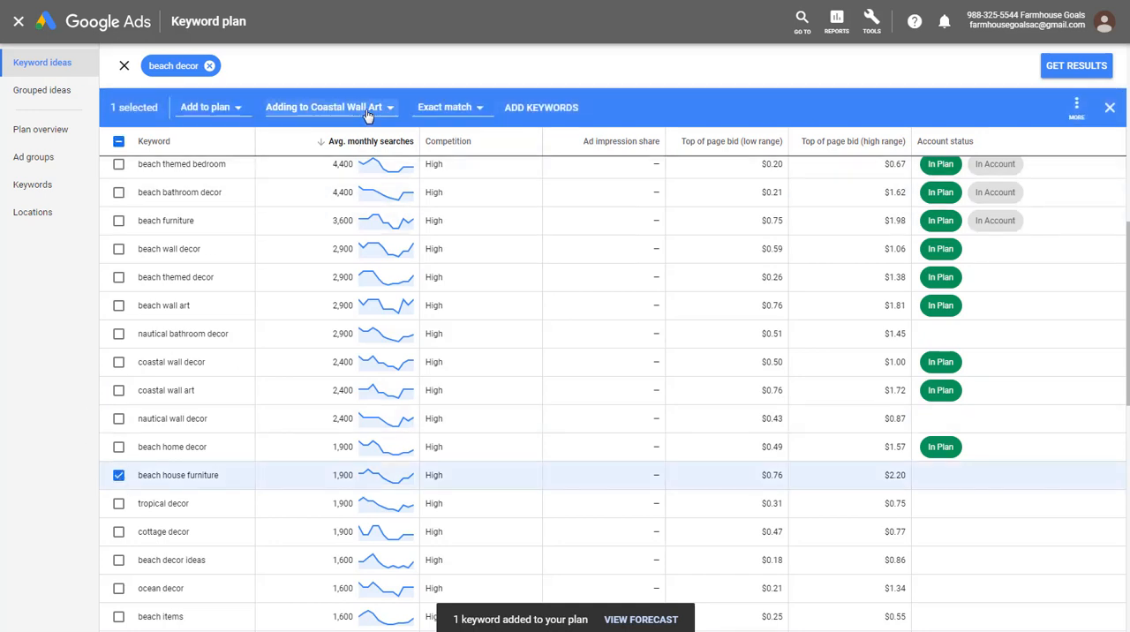
left_click(353, 107)
left_click(323, 182)
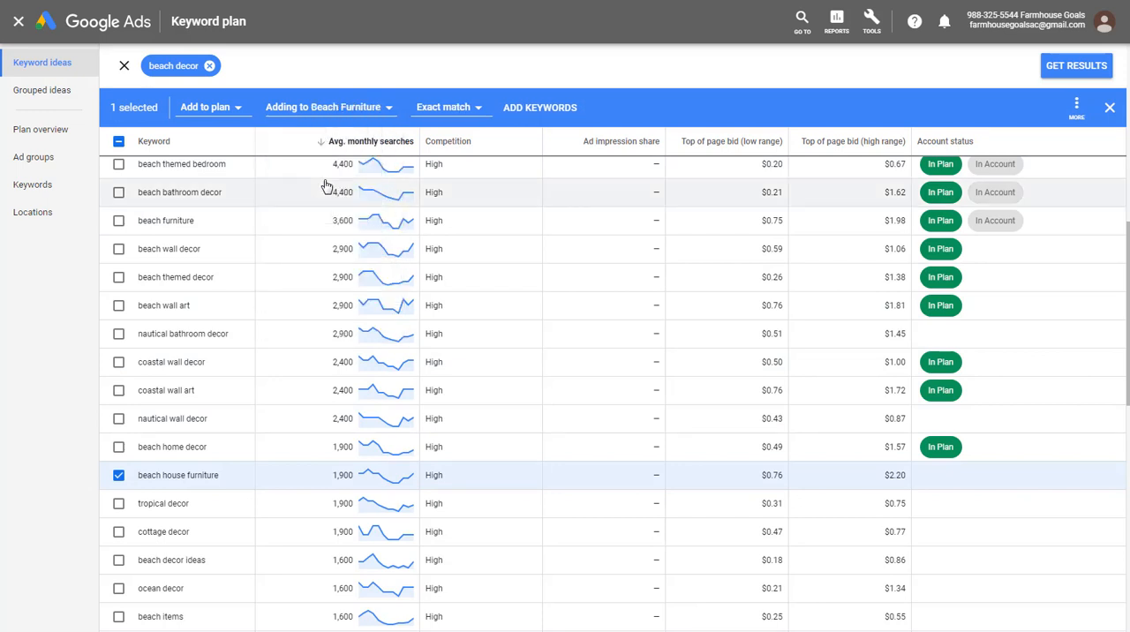
left_click(509, 114)
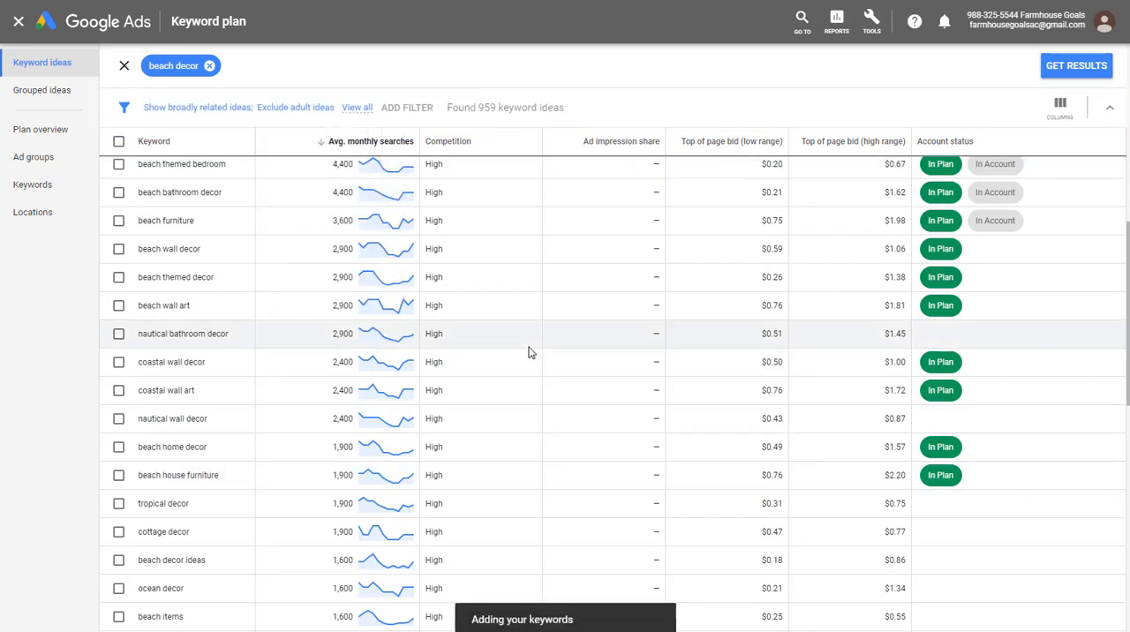
- Add the "ocean decor" keyword to the plan as an exact match in a new ad group named "Ocean Decor"
scroll(305, 385, "down", 2)
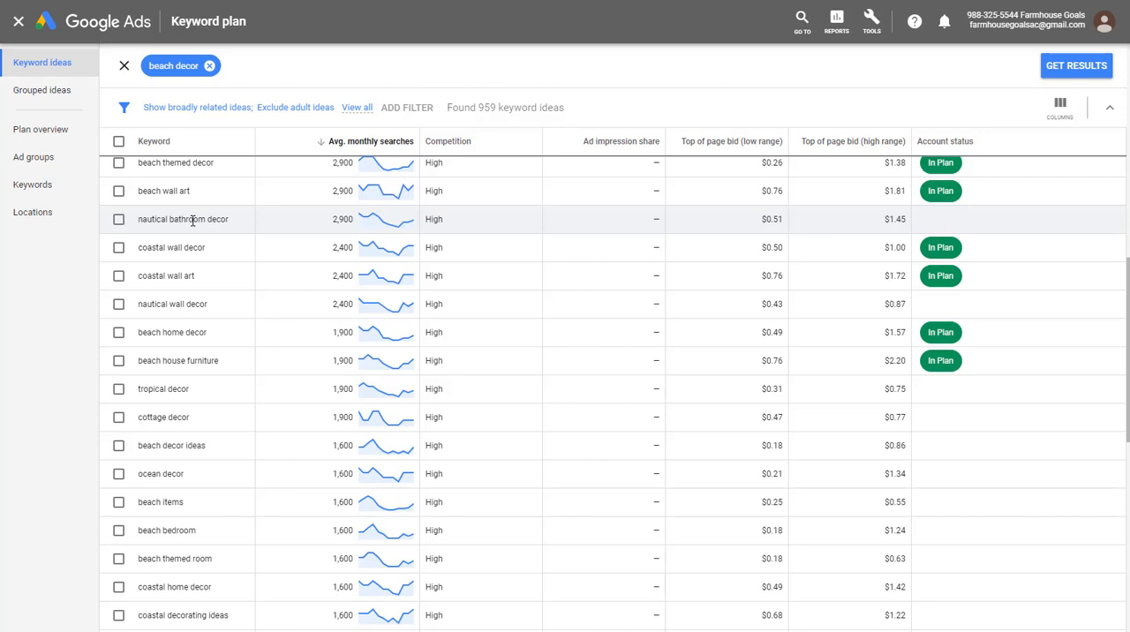
scroll(353, 295, "down", 2)
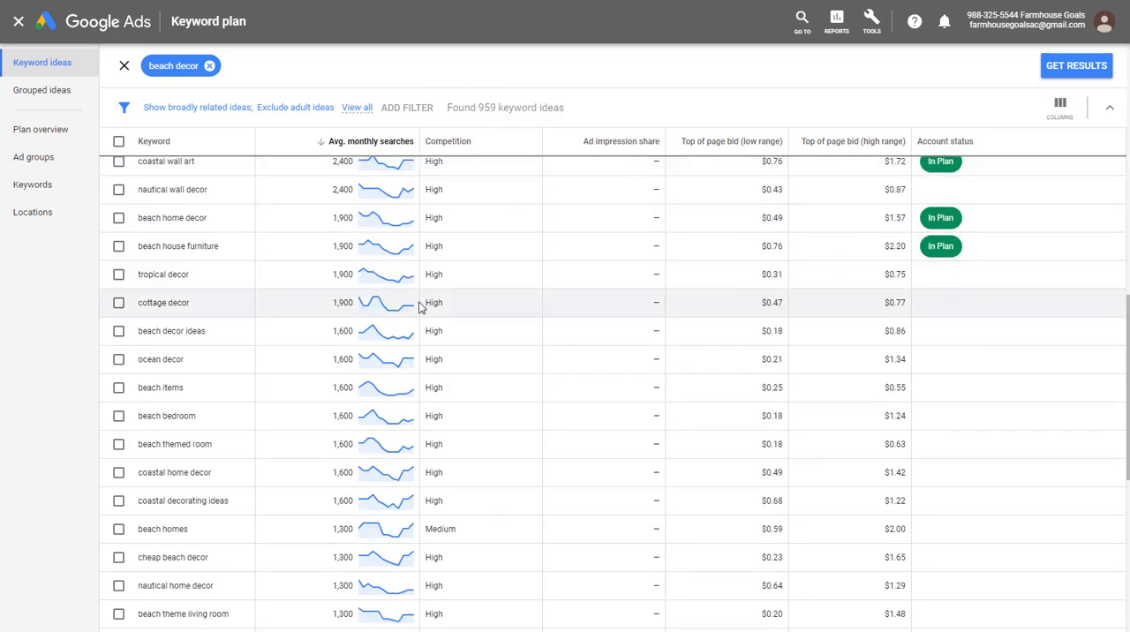
scroll(437, 302, "down", 2)
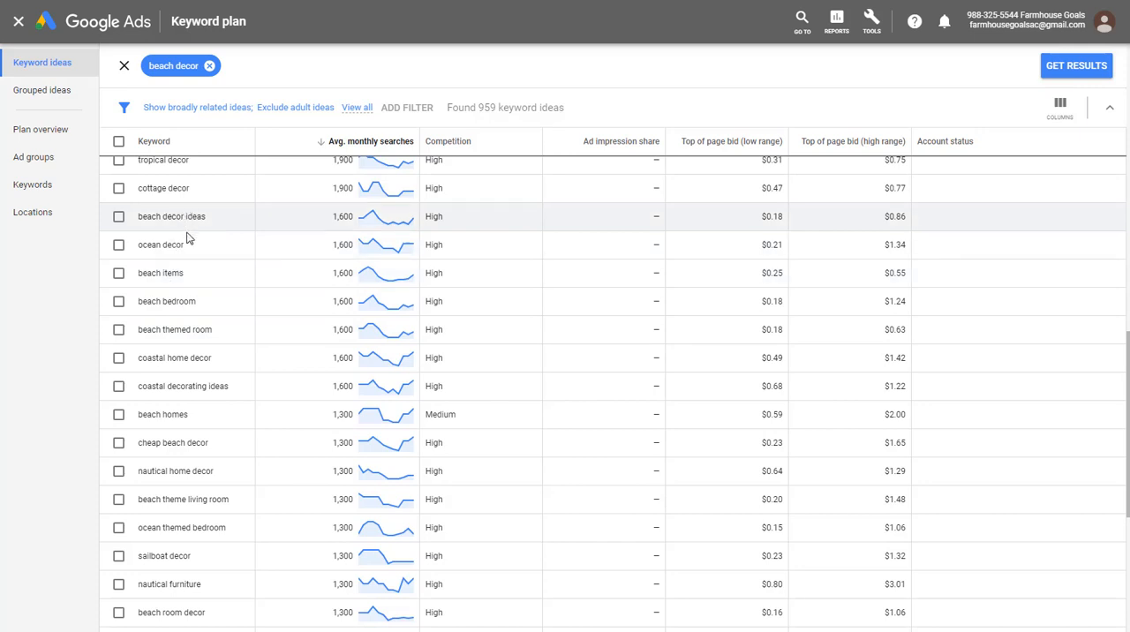
left_click(118, 246)
left_click(320, 110)
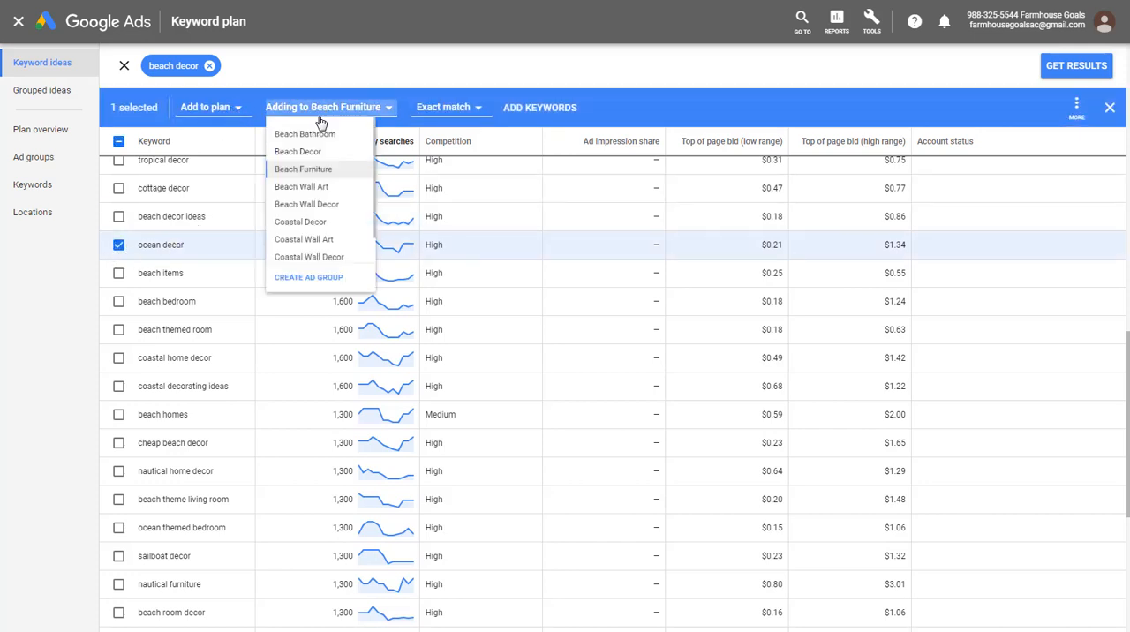
left_click(309, 320)
left_click(309, 160)
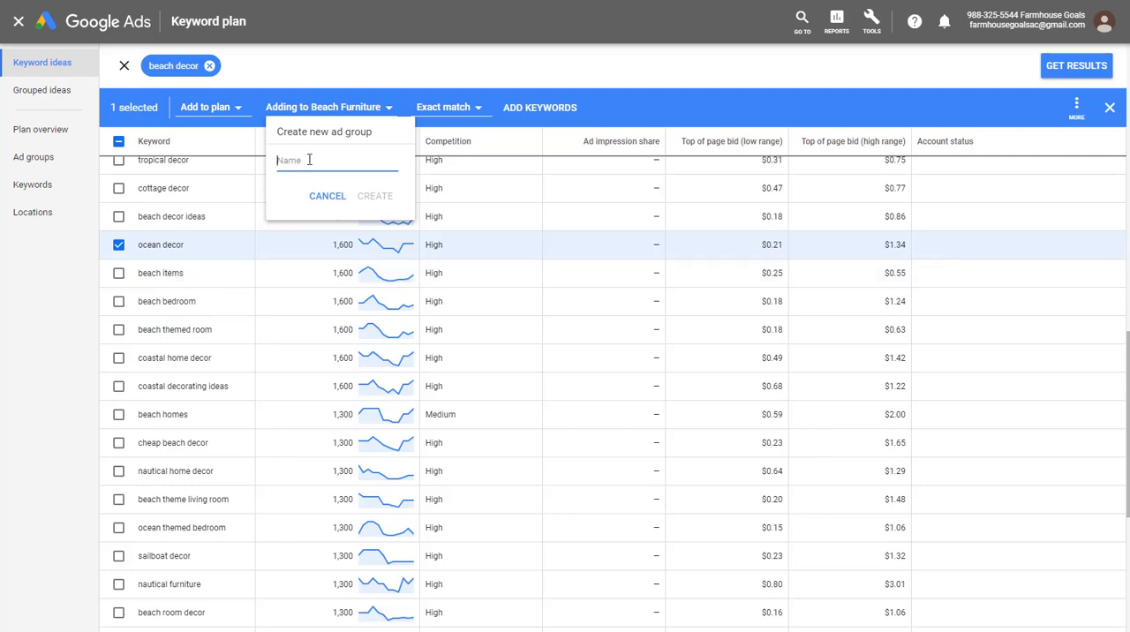
type("Ocean Decor")
left_click(362, 195)
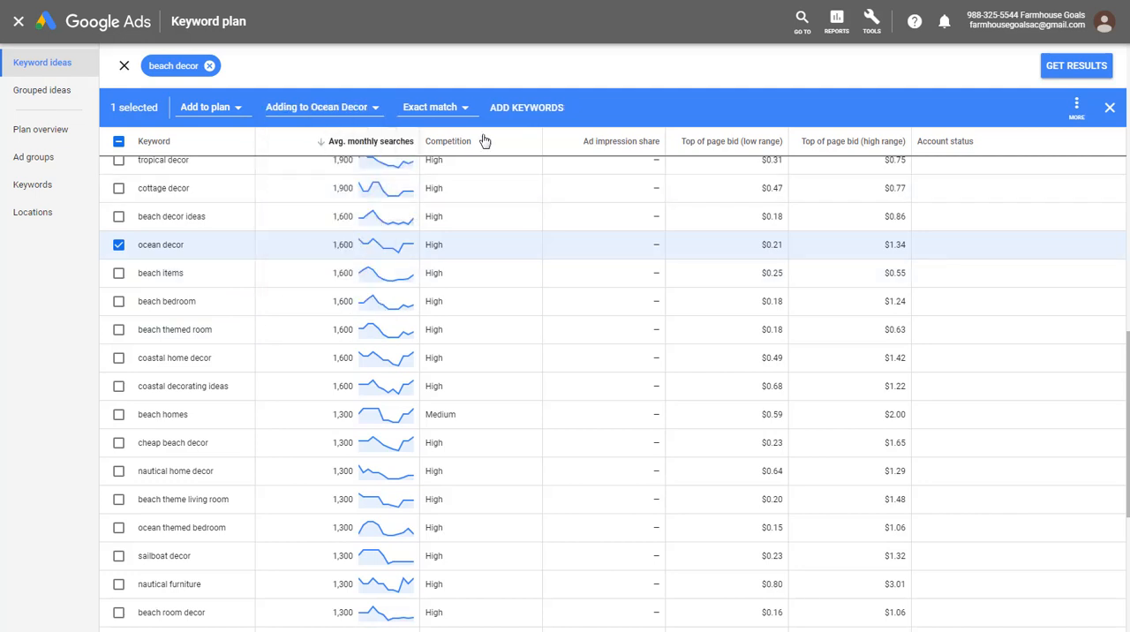
left_click(525, 110)
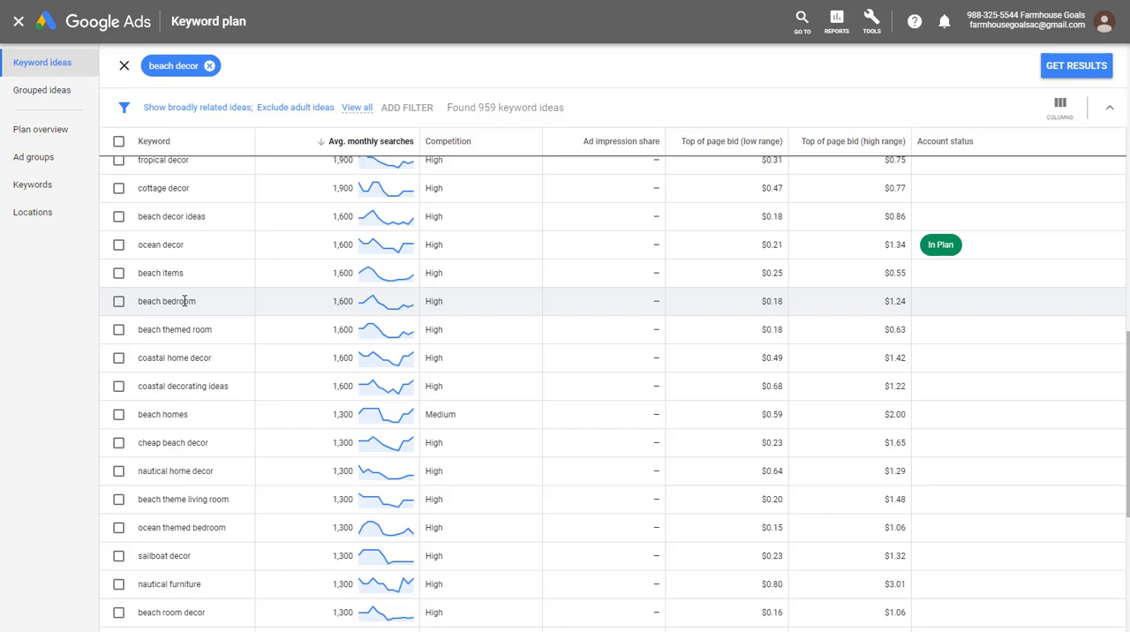
- Add the "outdoor beach decor" keyword to the plan as an exact match in a new ad group named "Outdoor Beach Decor"
scroll(202, 328, "down", 4)
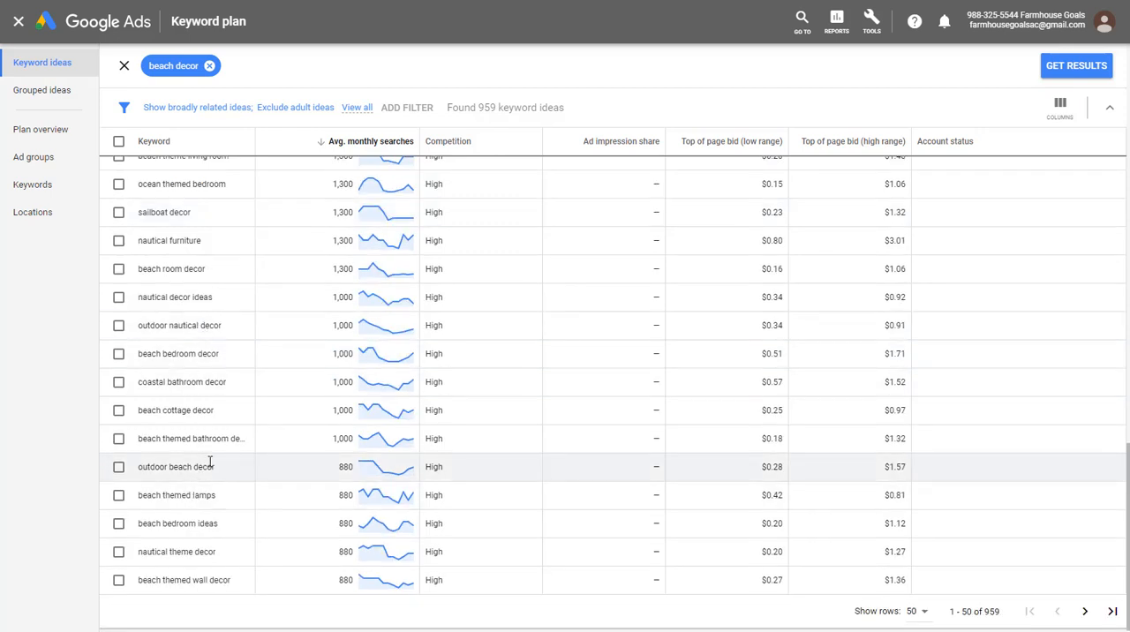
left_click(119, 467)
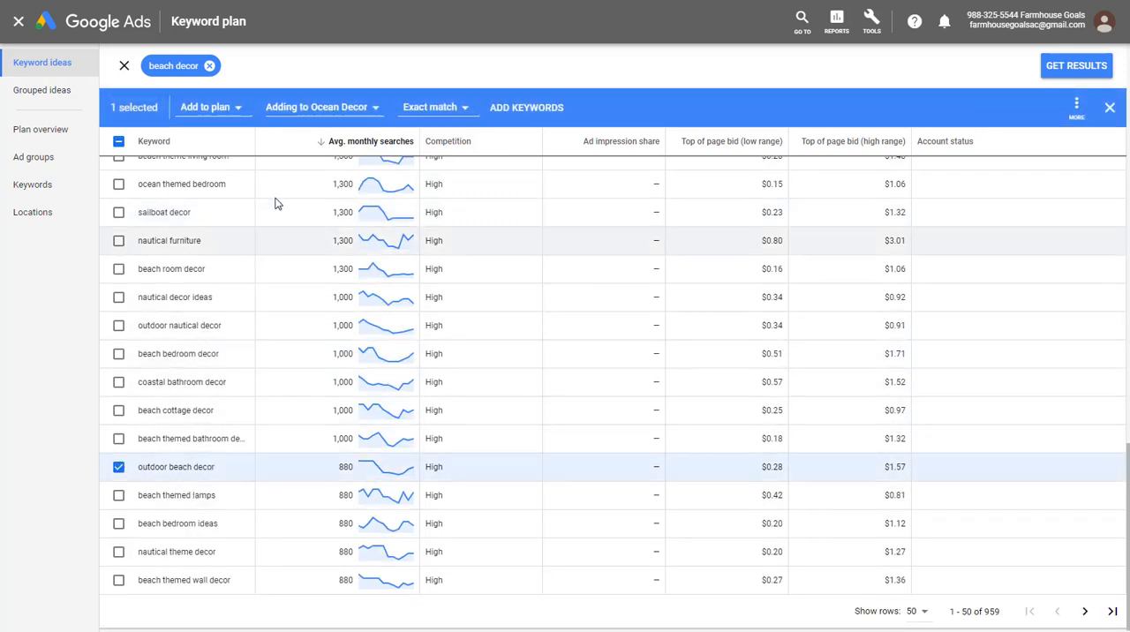
left_click(305, 108)
left_click(319, 319)
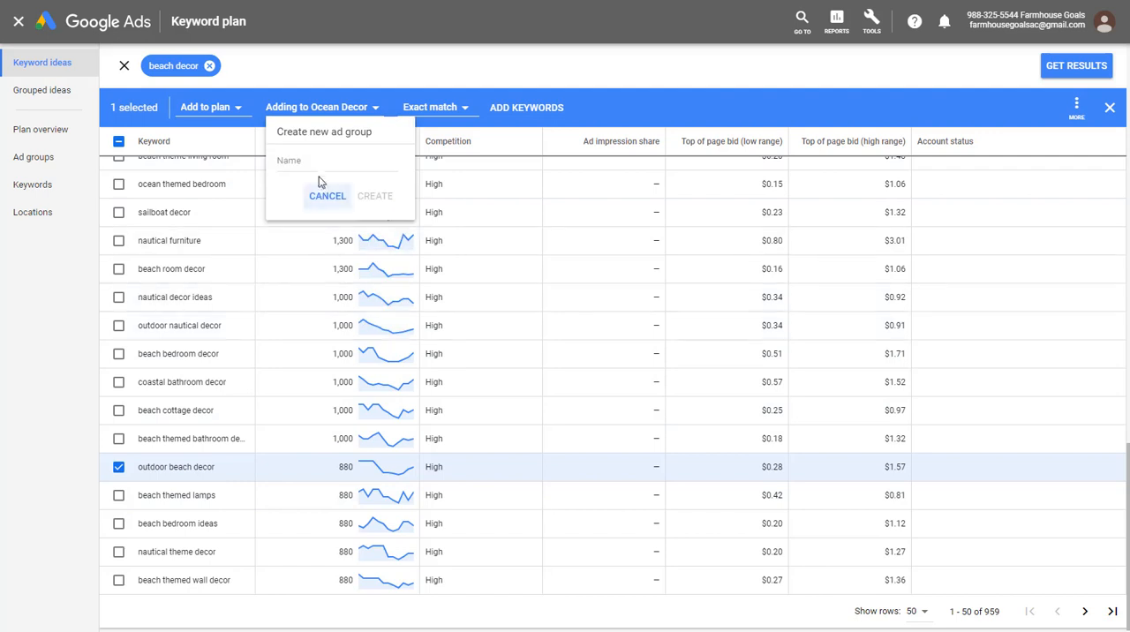
left_click(321, 159)
type("Outdoor ")
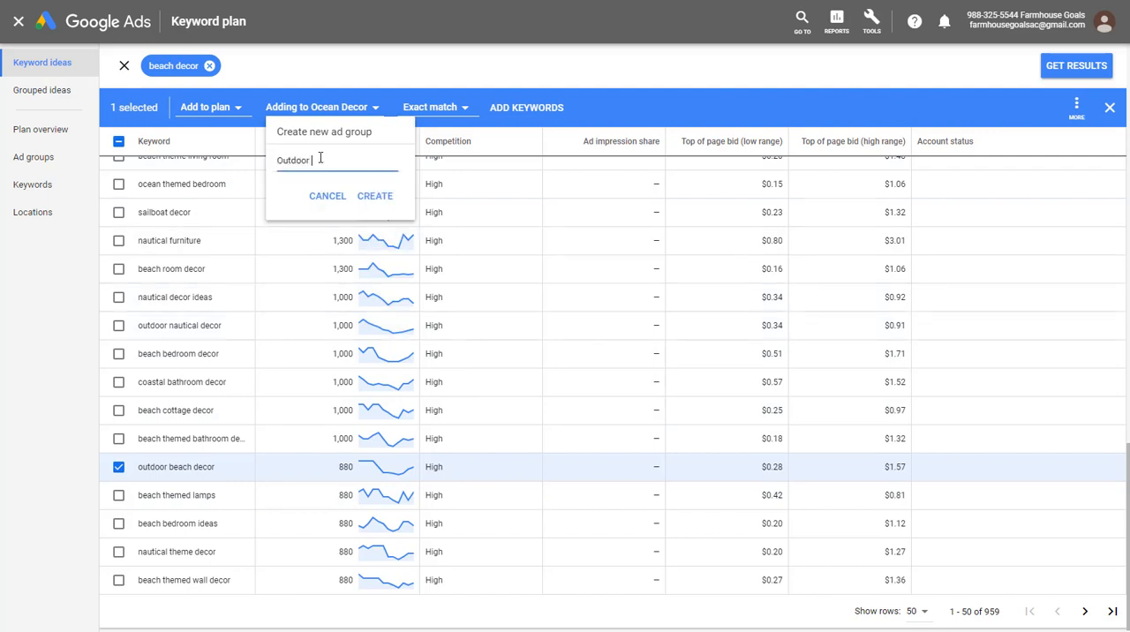
type("Beach Decor")
left_click(380, 198)
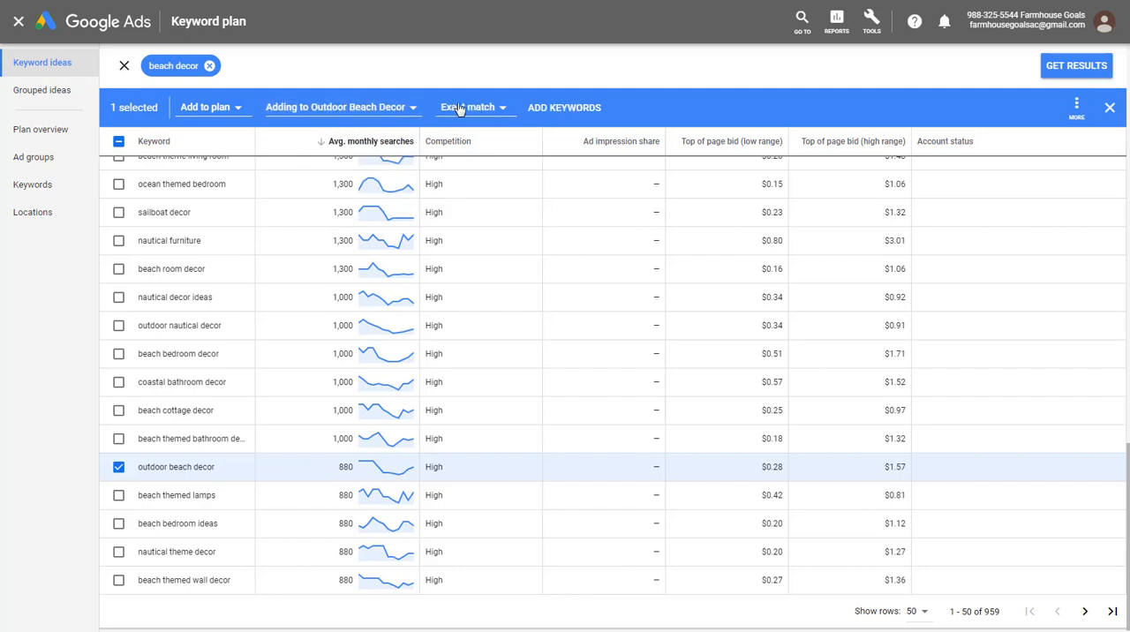
left_click(539, 107)
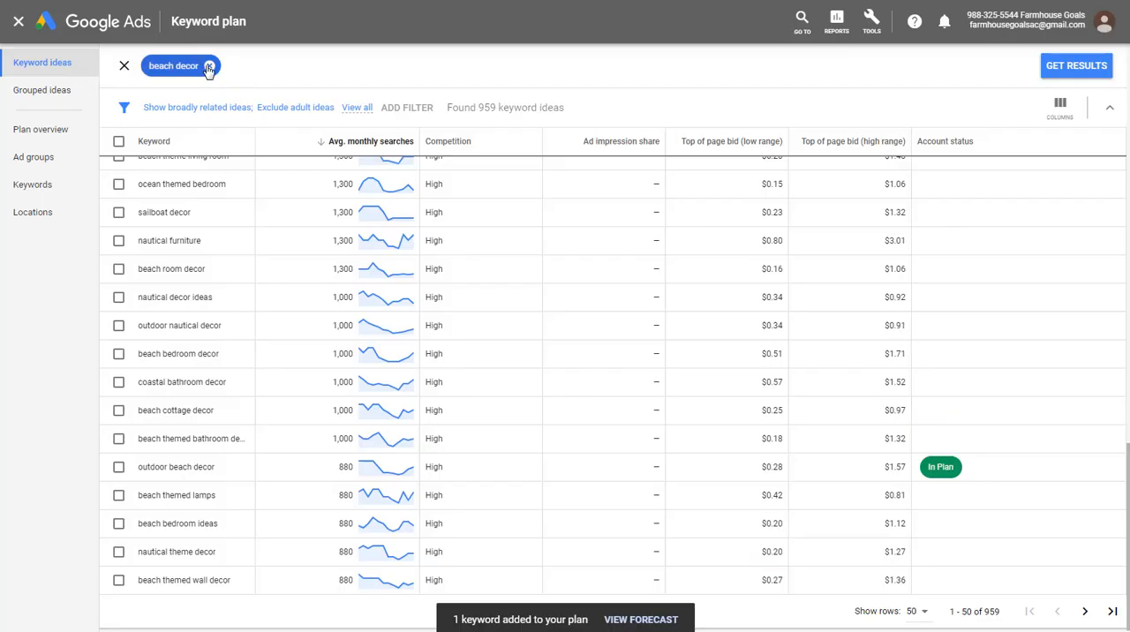
left_click(208, 66)
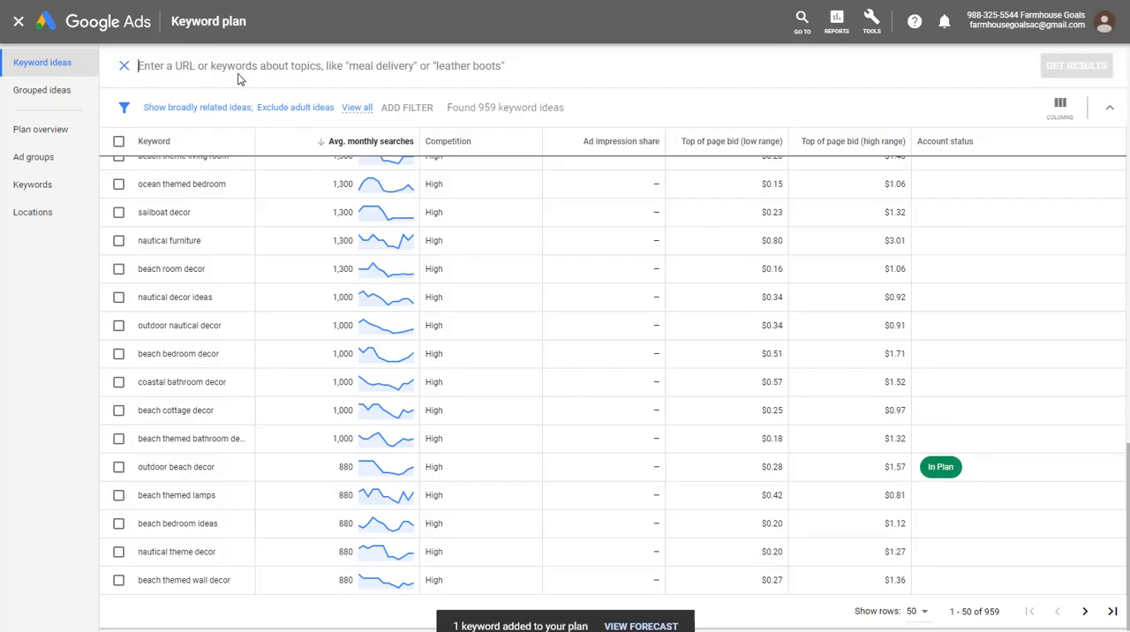
type("https://beachfrontdecor.com/")
key("Return")
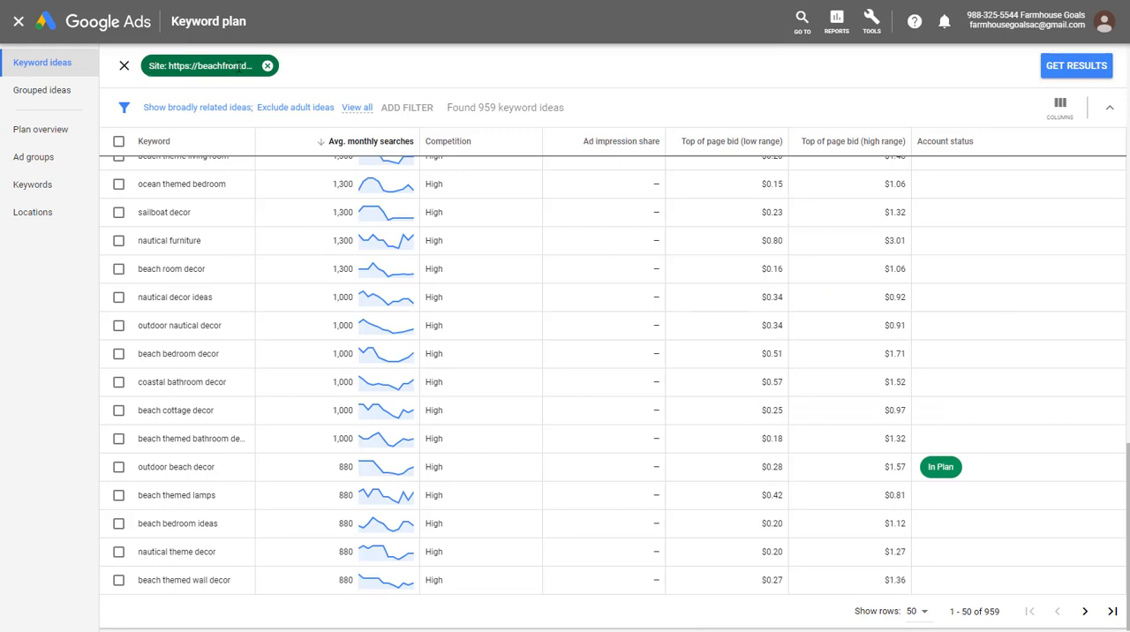
left_click(1076, 66)
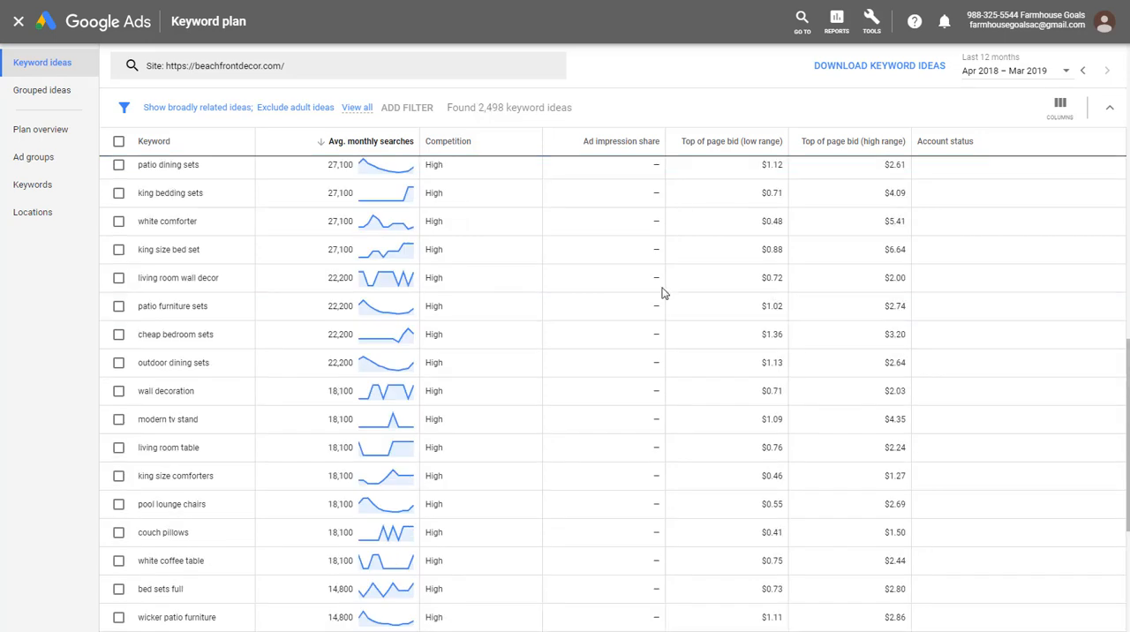
- Sort the site's keyword ideas by relevance instead of average monthly searches
scroll(616, 321, "up", 15)
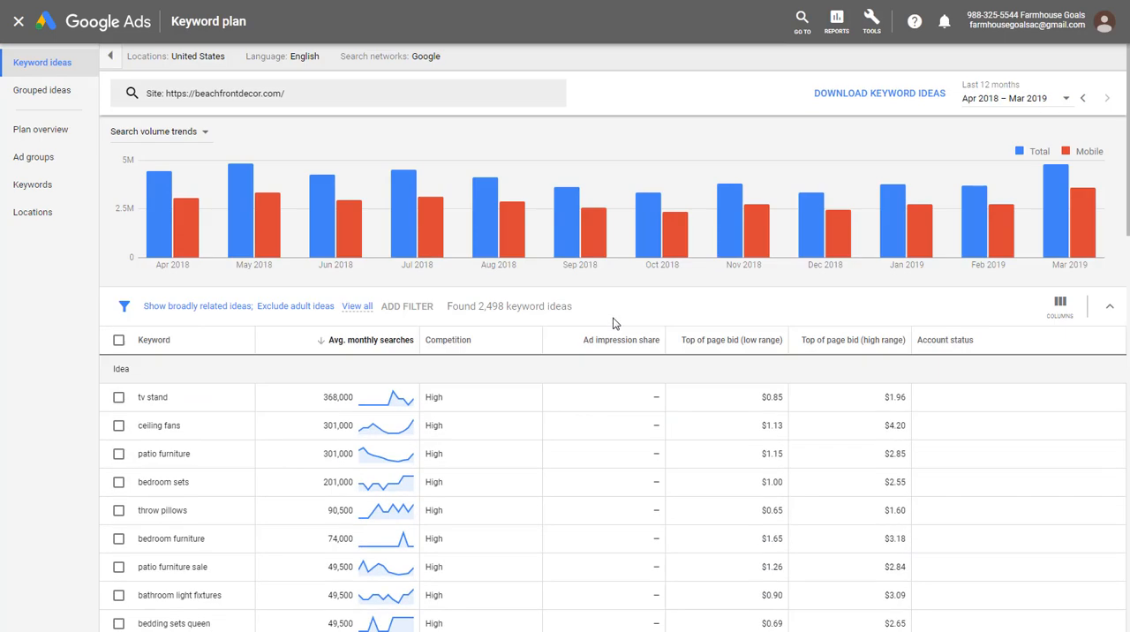
scroll(593, 355, "down", 2)
mouse_move(330, 272)
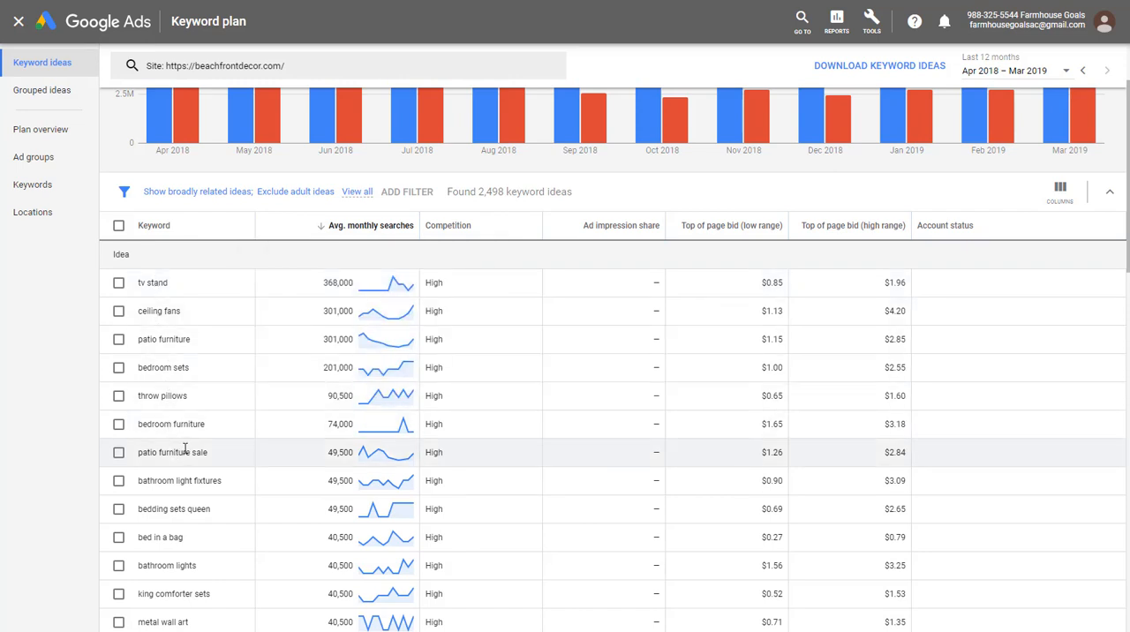
left_click(192, 231)
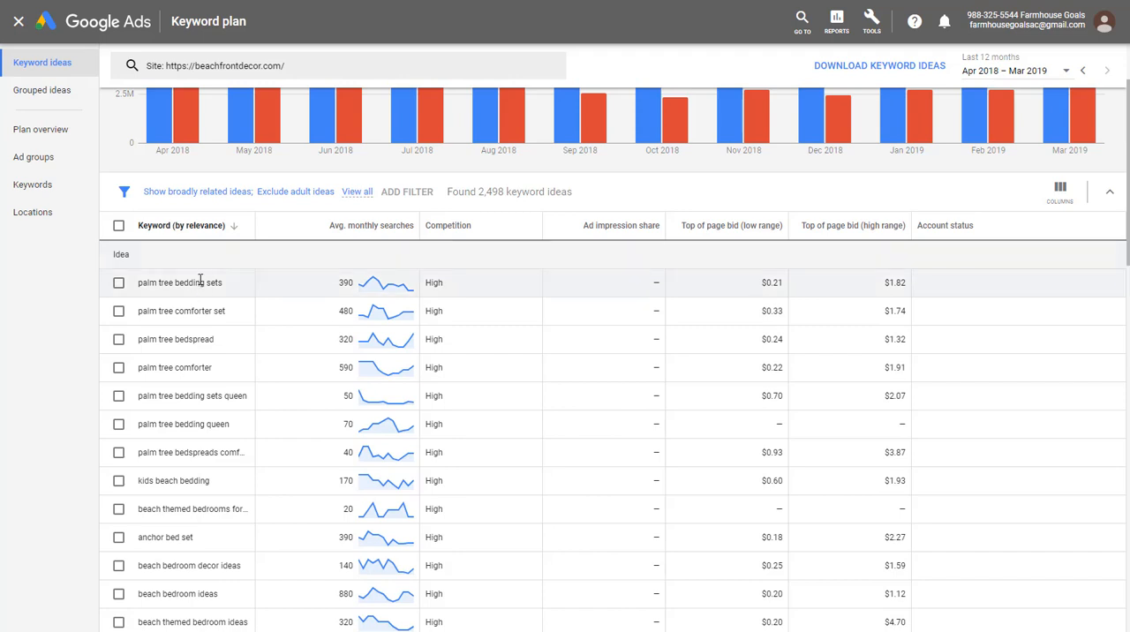
- Widen the Keyword column to fit the full keyword names and review the most relevant ideas
scroll(186, 281, "down", 2)
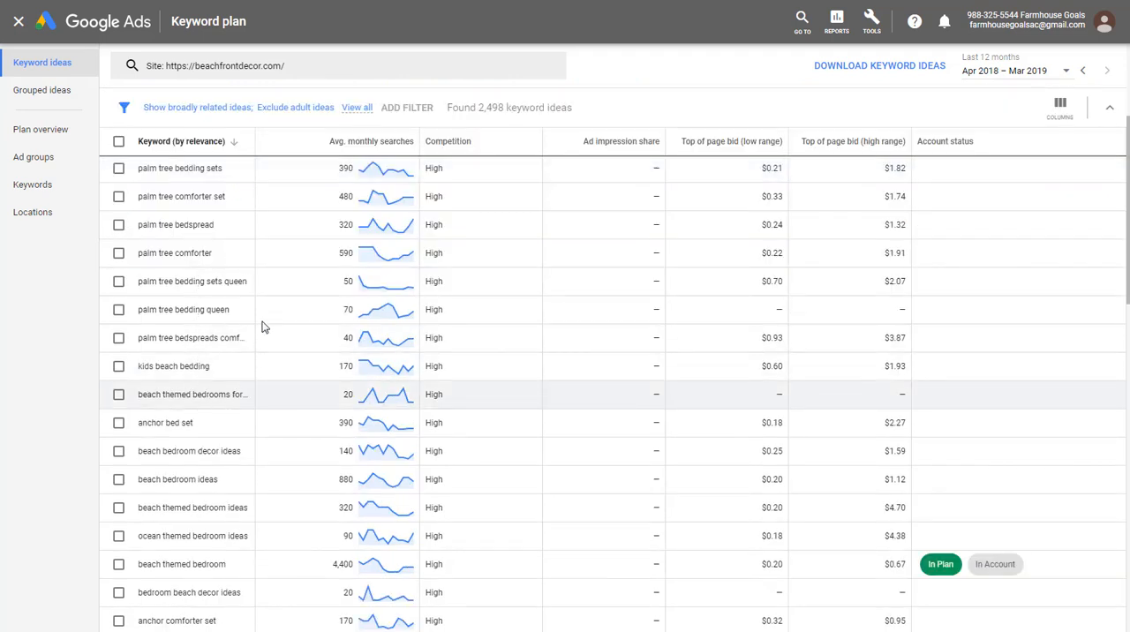
left_click_drag(254, 142, 345, 143)
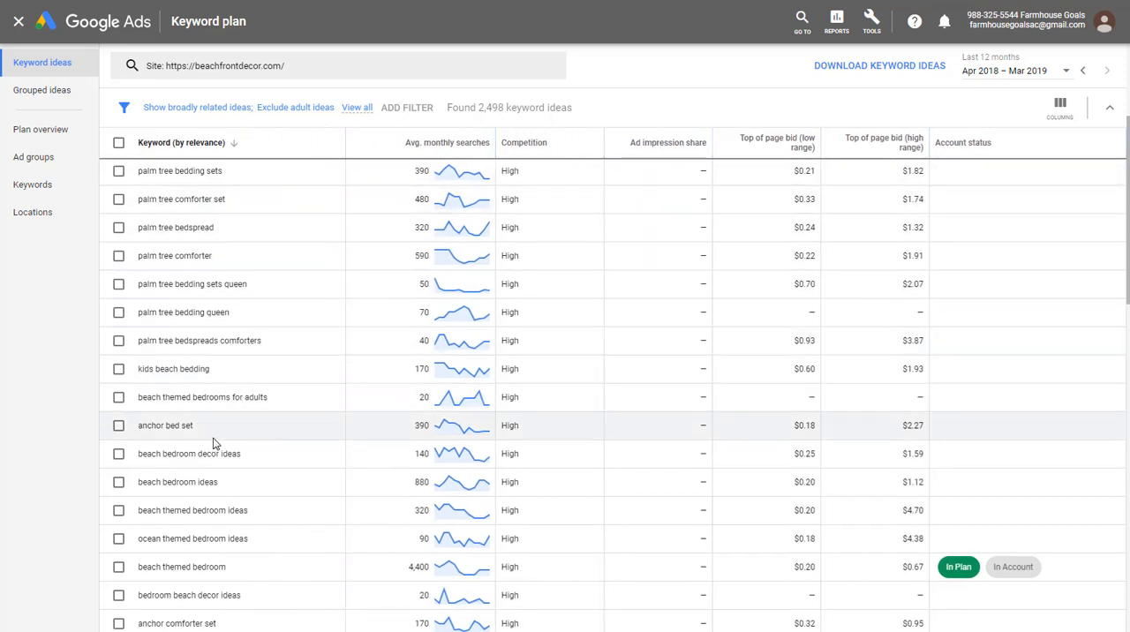
scroll(177, 427, "down", 1)
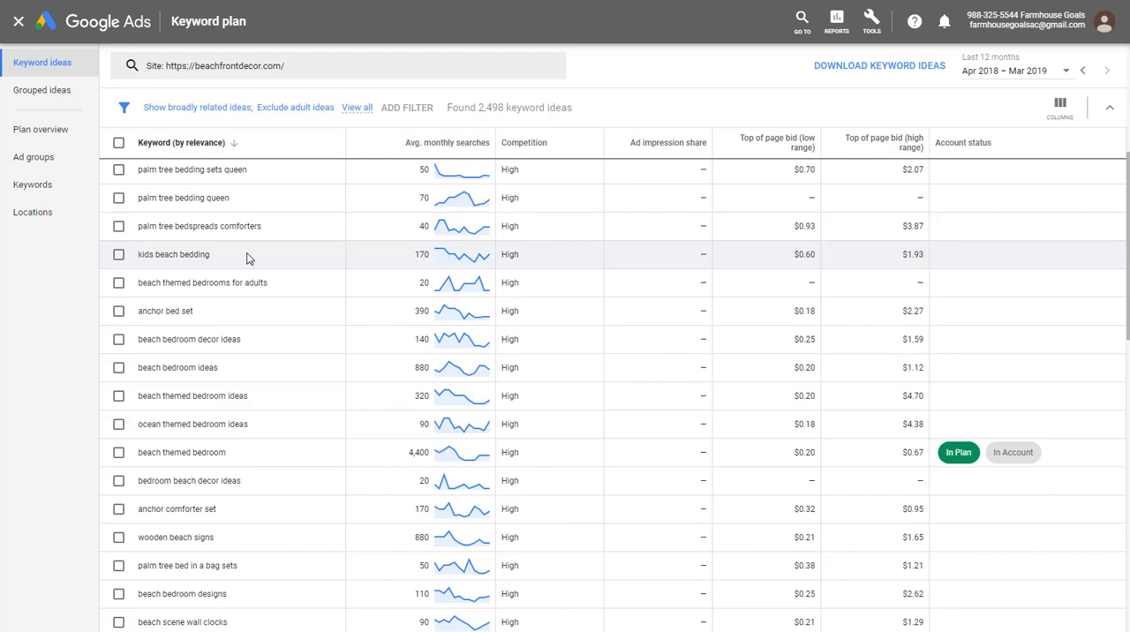
scroll(247, 258, "up", 5)
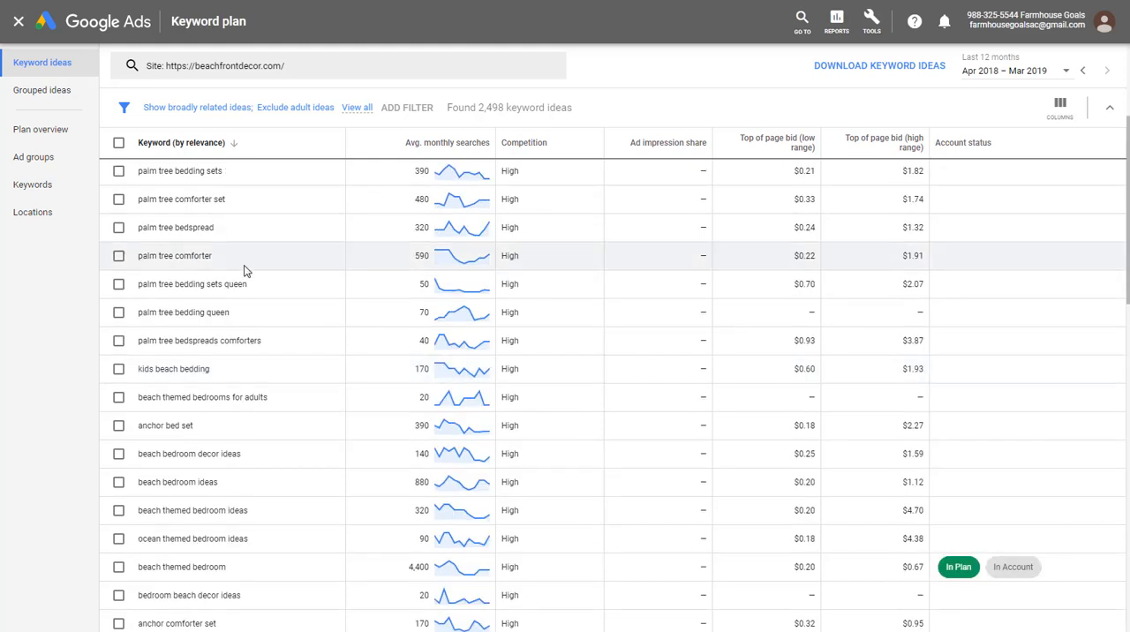
- Add the "palm tree bedding sets" keyword to the plan as an exact match in a new ad group named "Palm Tree Bedding Sets"
left_click(119, 287)
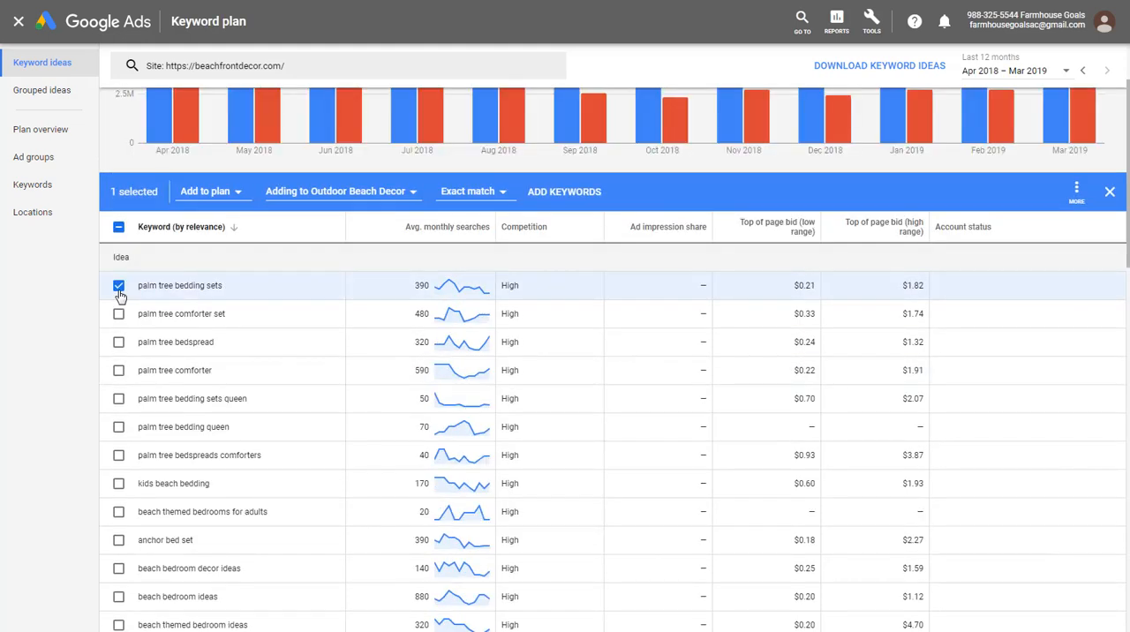
left_click(323, 193)
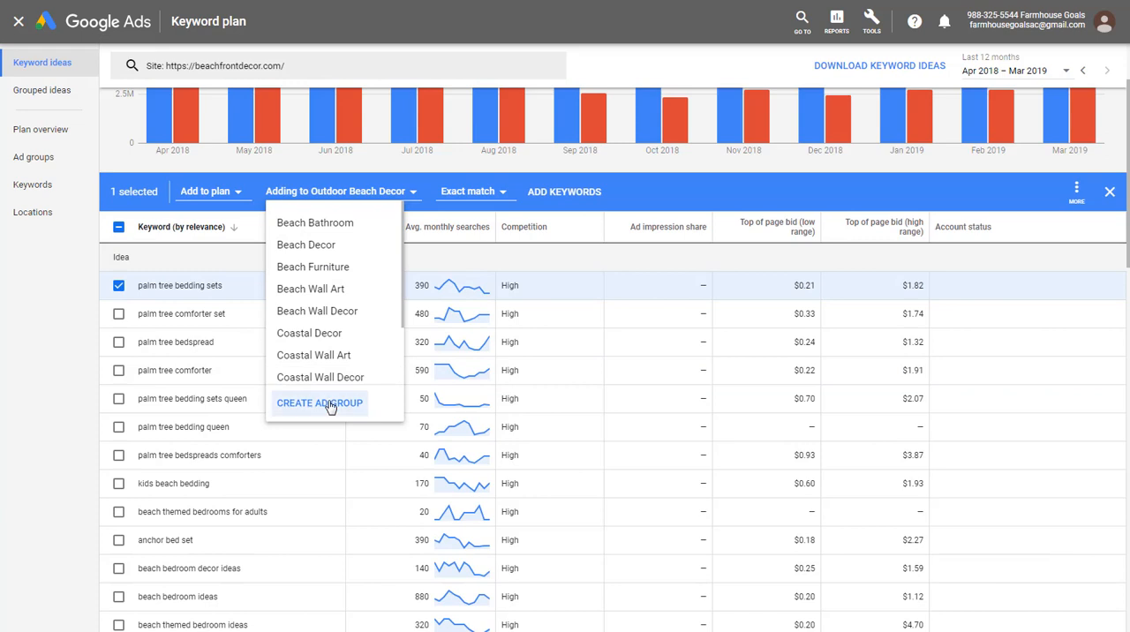
left_click(329, 402)
left_click(346, 242)
type("Pa")
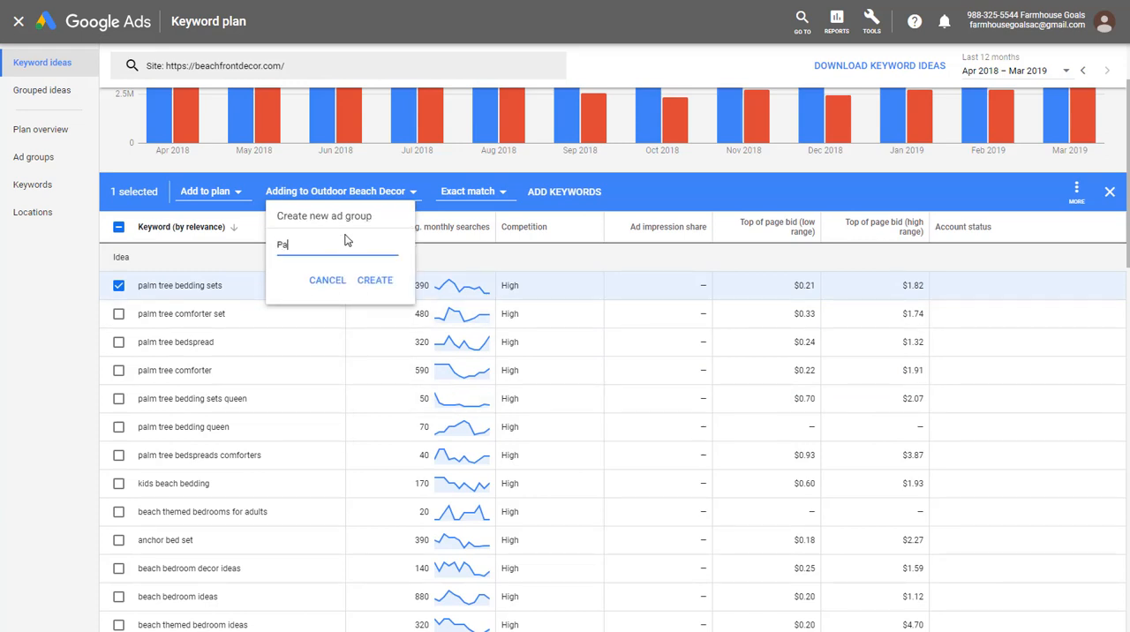
type("lm Tree Bedding Sets")
left_click(385, 280)
left_click(565, 193)
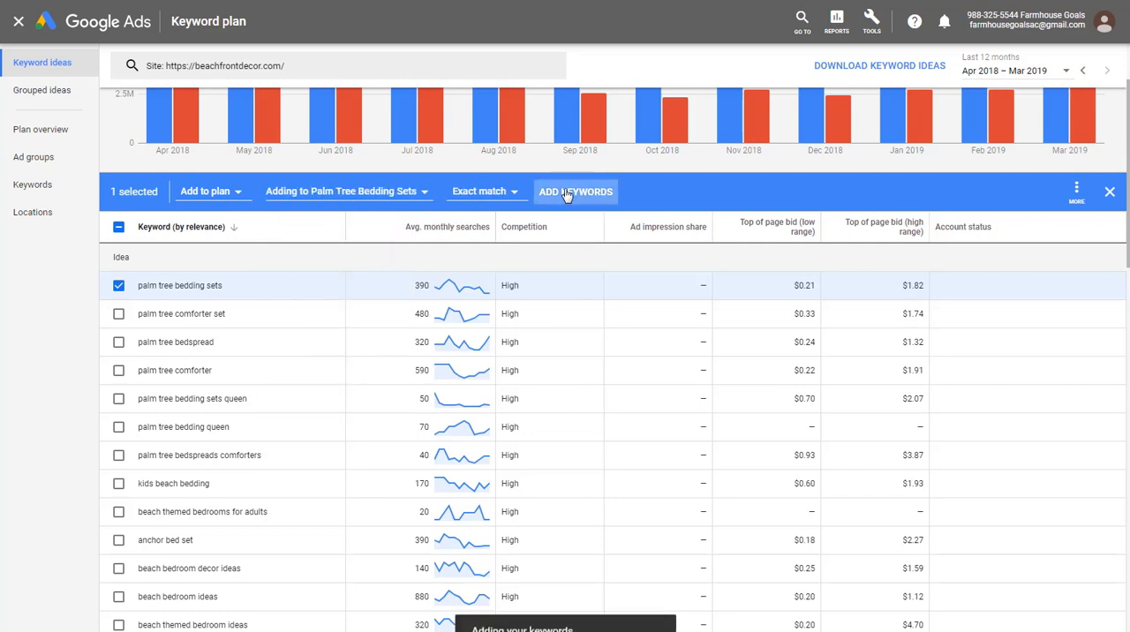
- Add "palm tree comforter set", "palm tree bedspread" and "palm tree comforter" as exact matches to the Palm Tree Bedding Sets ad group
left_click(118, 314)
left_click(118, 342)
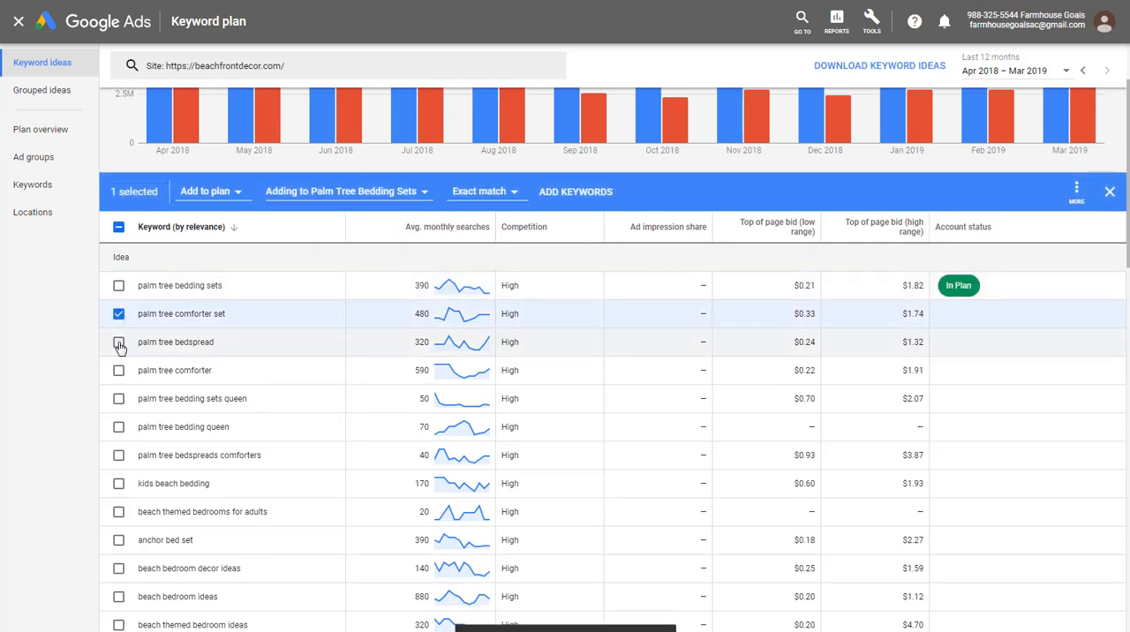
left_click(118, 371)
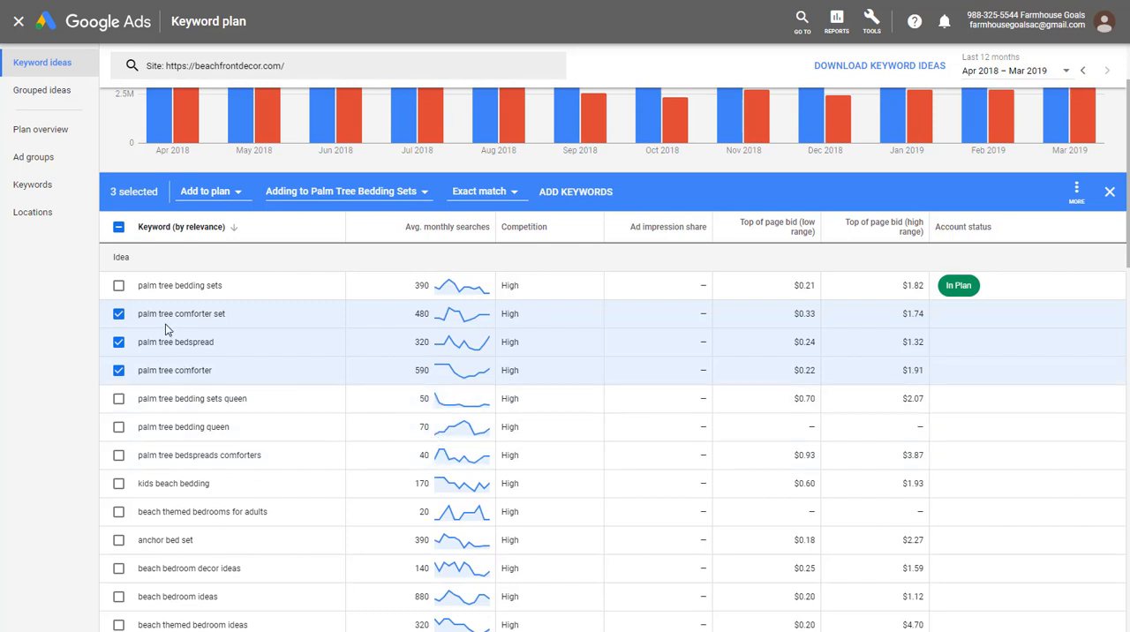
left_click(351, 200)
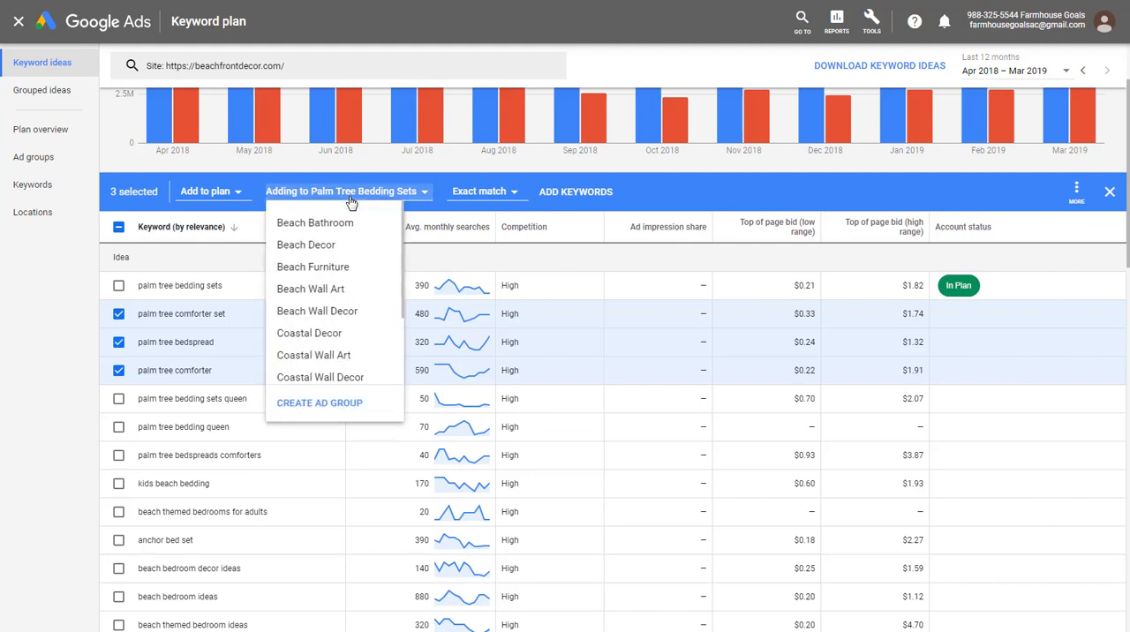
scroll(339, 285, "down", 2)
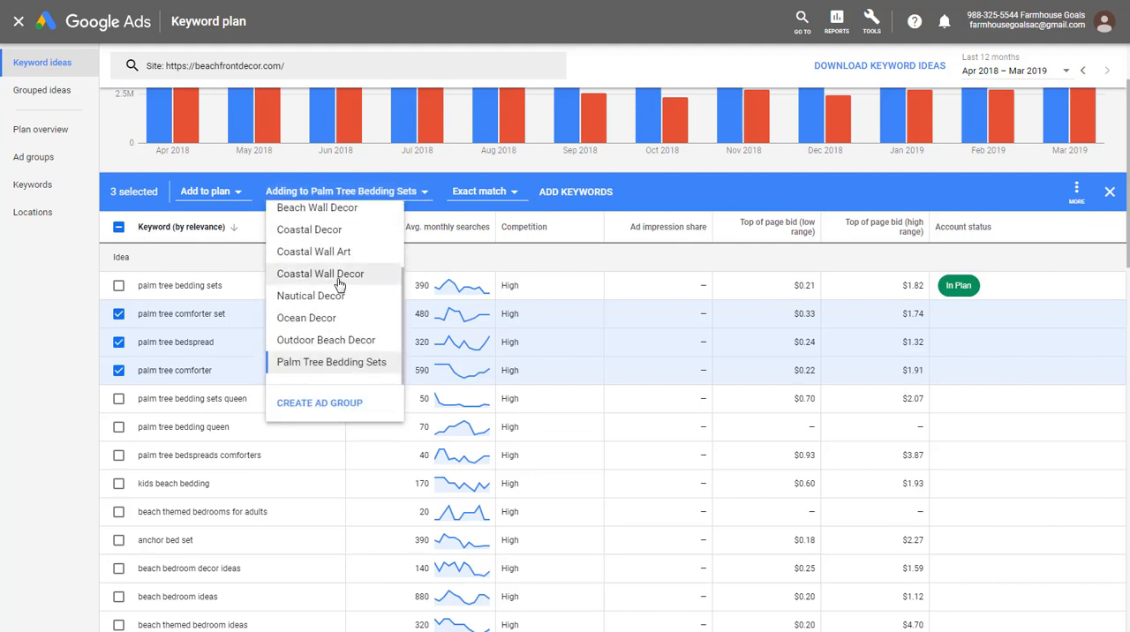
left_click(321, 369)
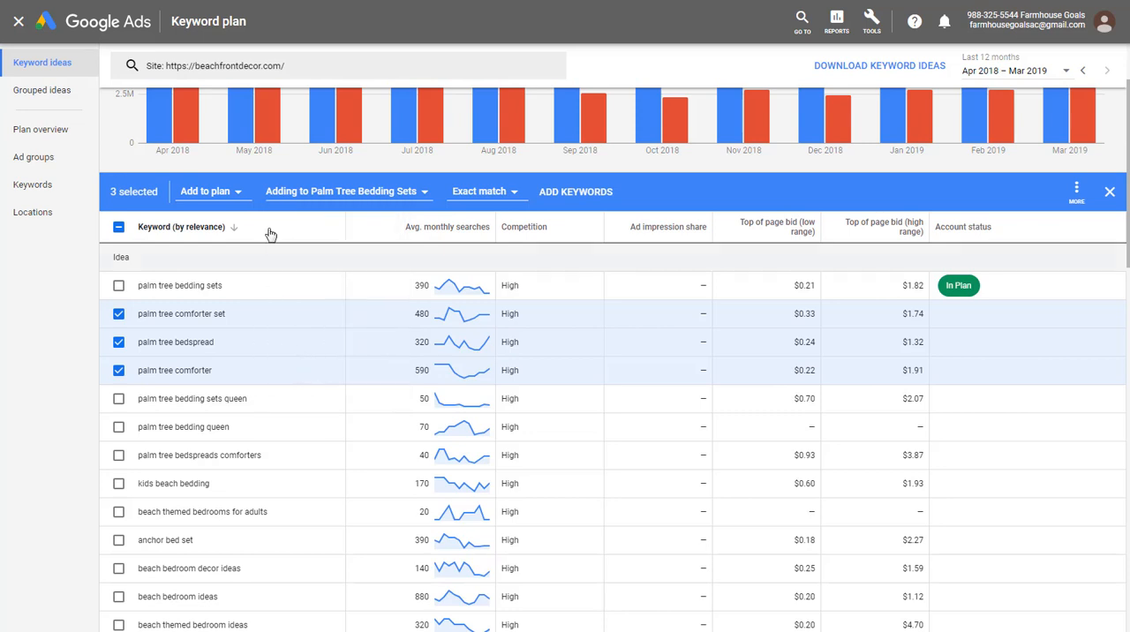
left_click(583, 200)
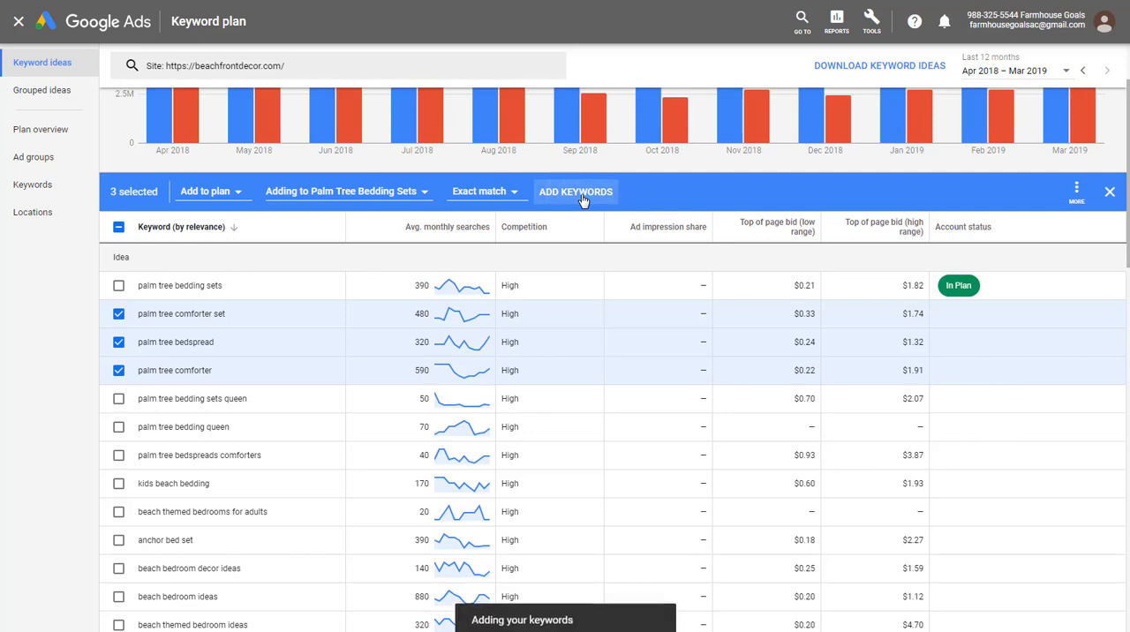
- Switch to the Google results for "beach decor" and copy the link address of the Beach Decor Shop result
scroll(591, 340, "down", 2)
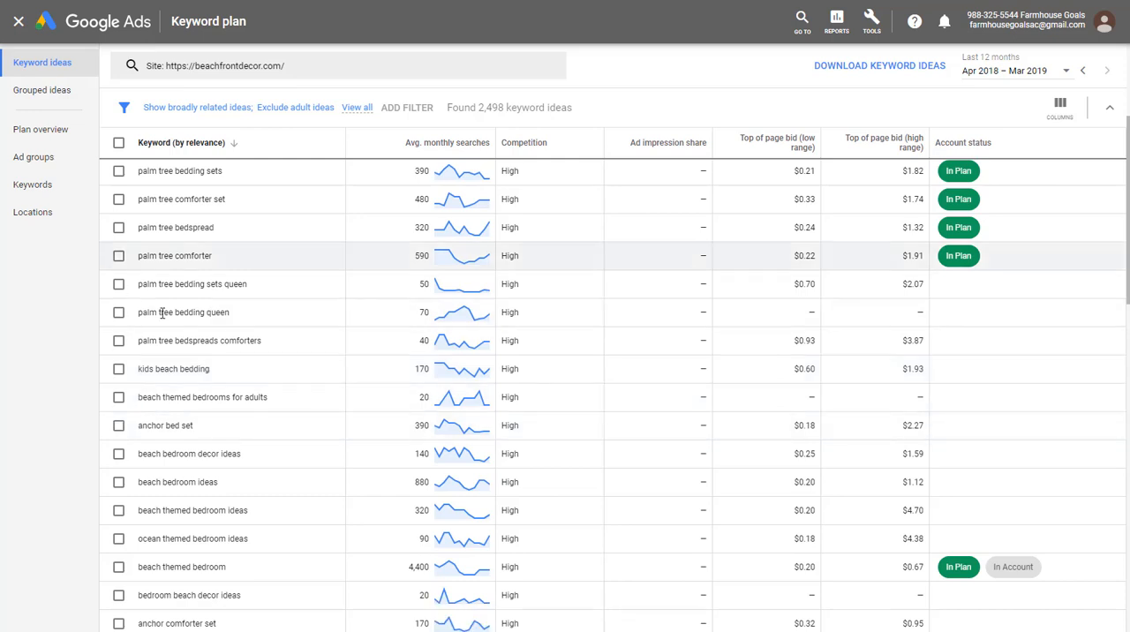
scroll(290, 174, "up", 3)
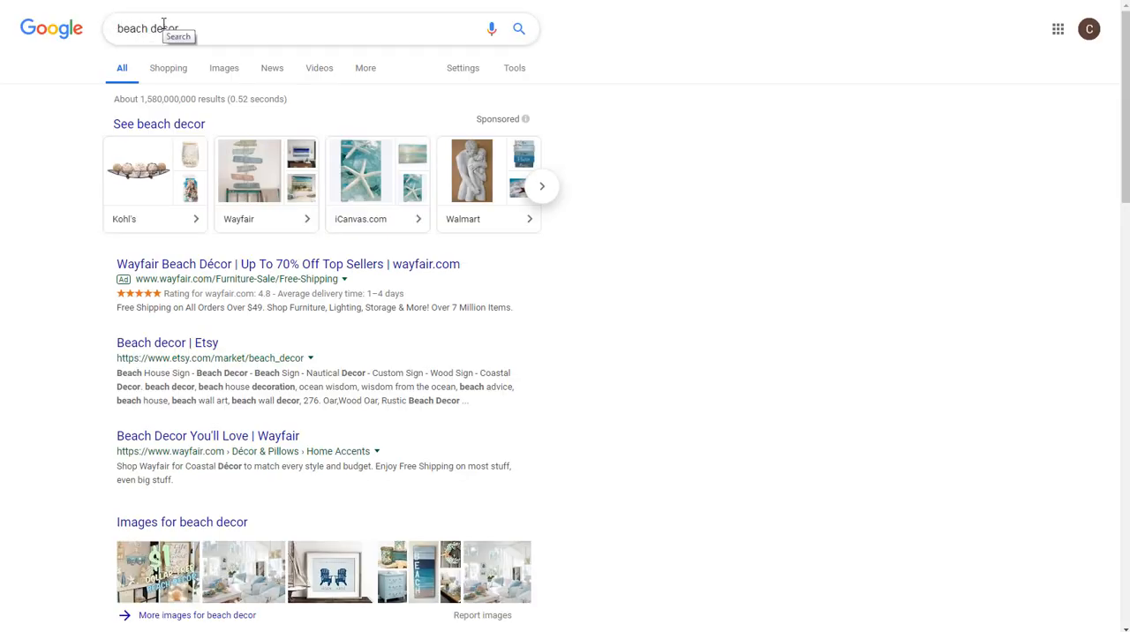
scroll(69, 256, "down", 3)
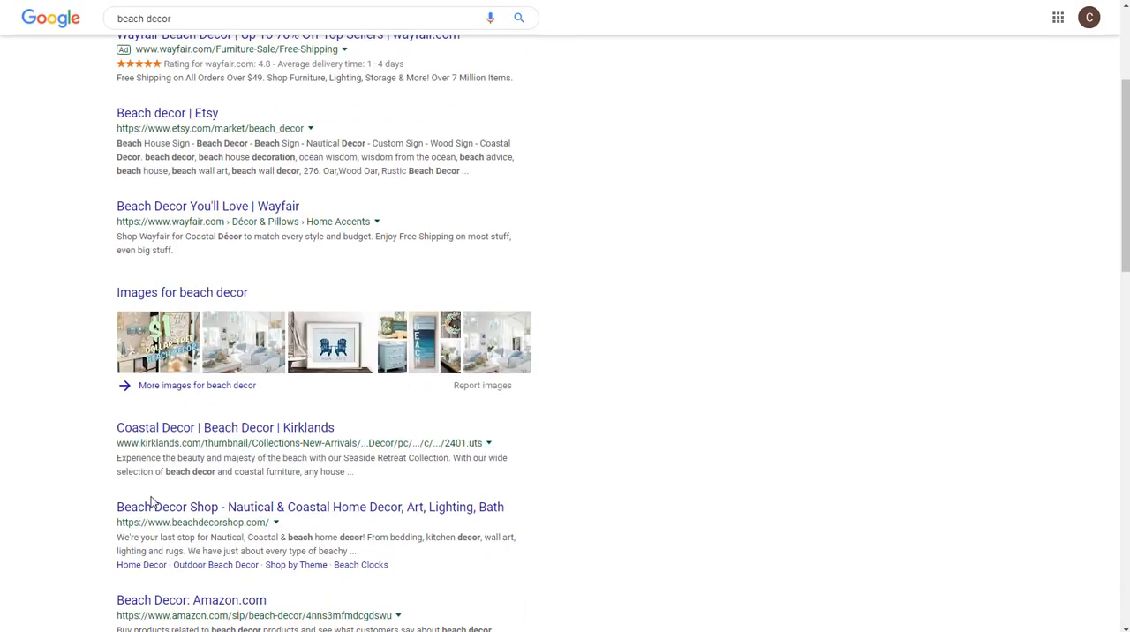
right_click(208, 514)
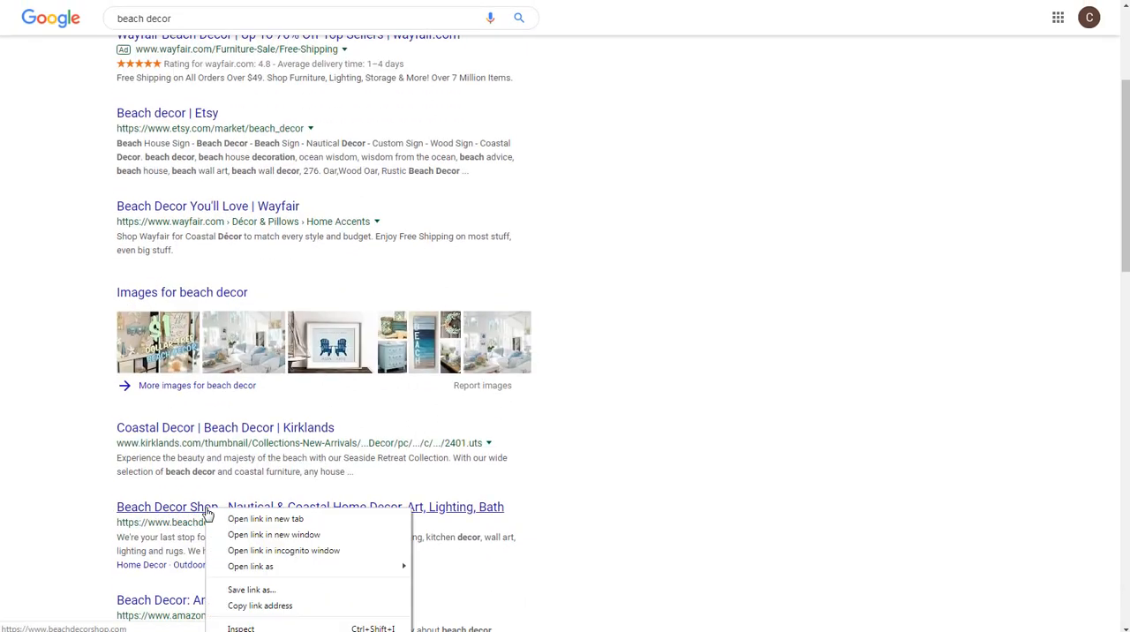
left_click(260, 605)
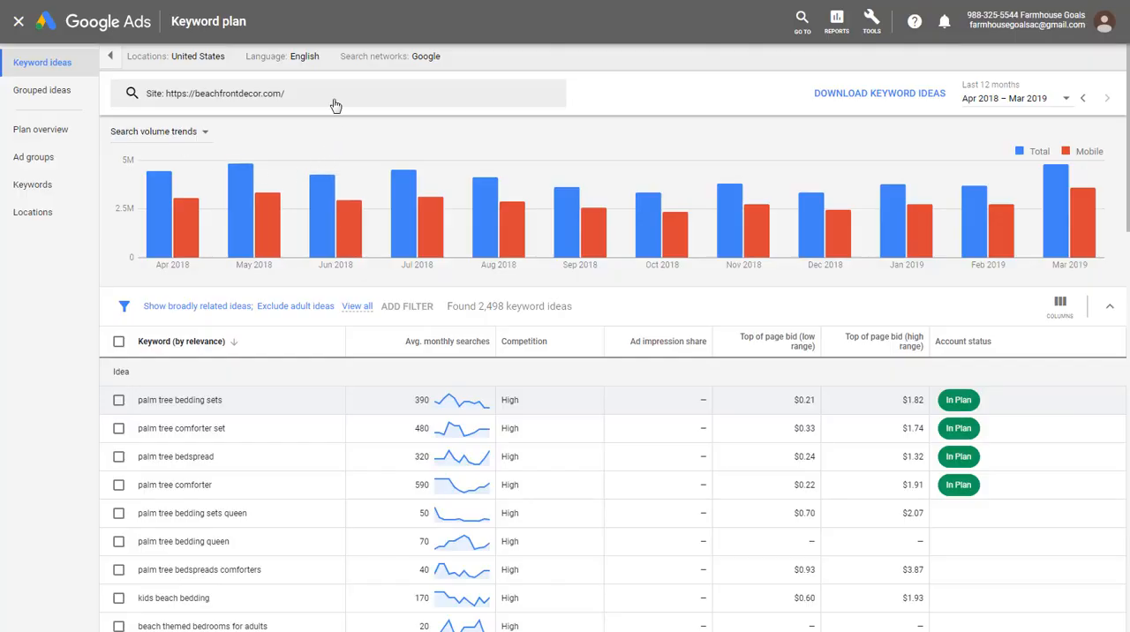
left_click(335, 105)
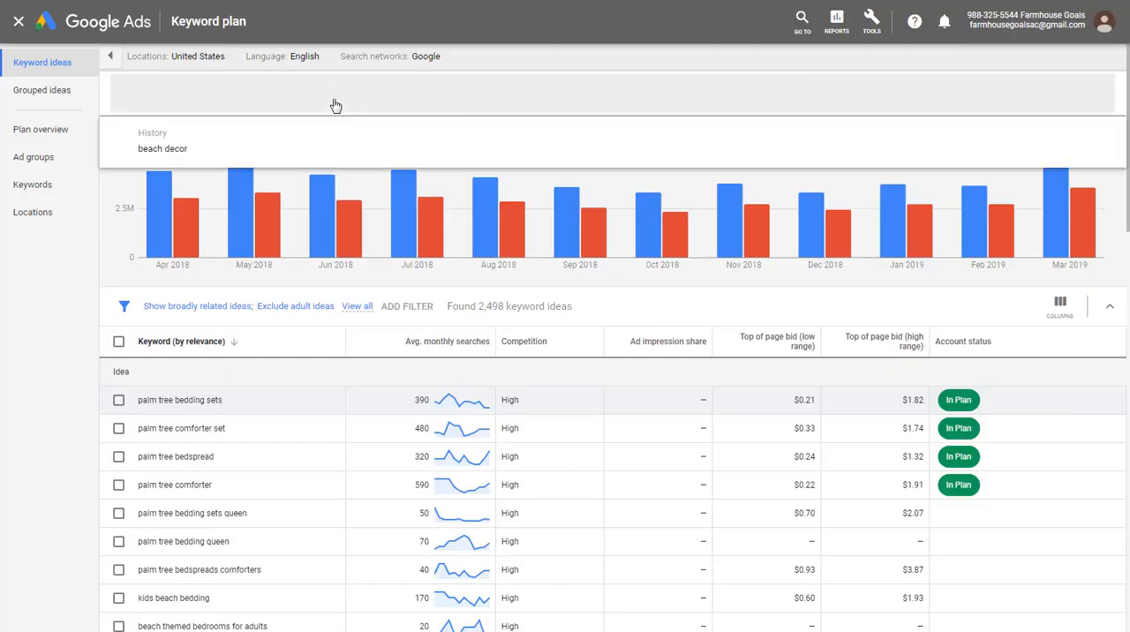
key("ctrl+v")
left_click(269, 95)
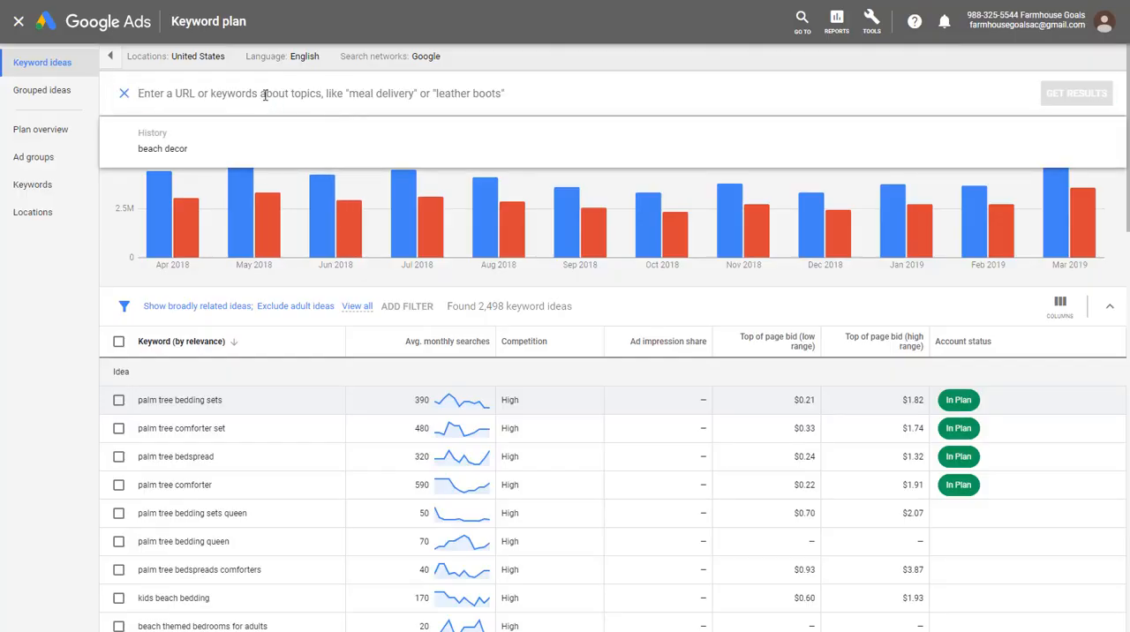
key("ctrl+v")
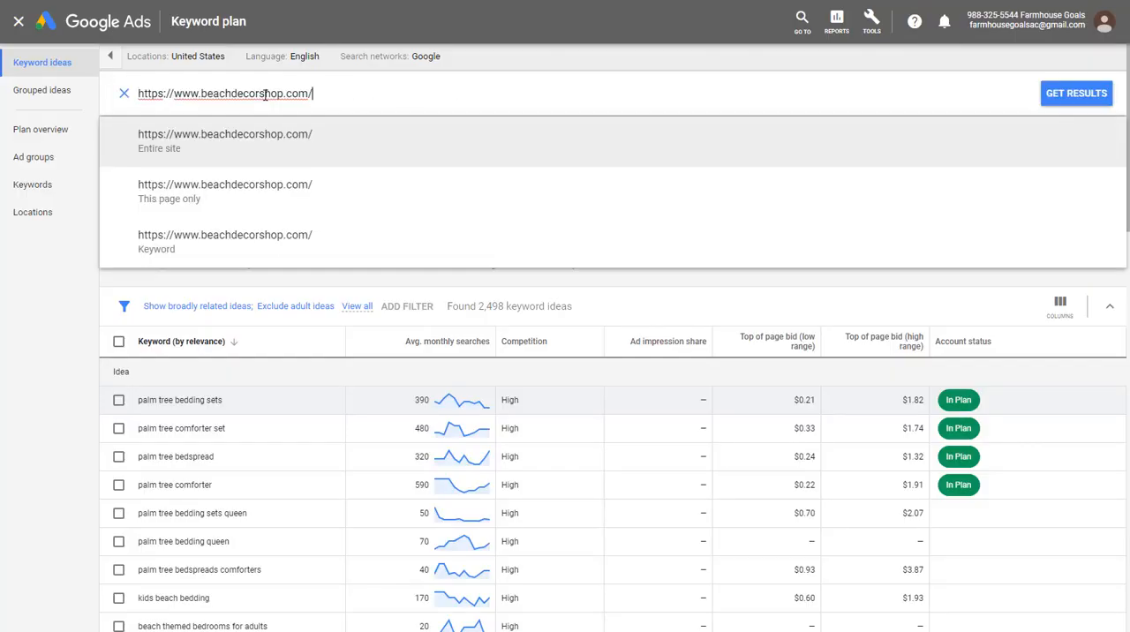
left_click(209, 157)
left_click(1045, 99)
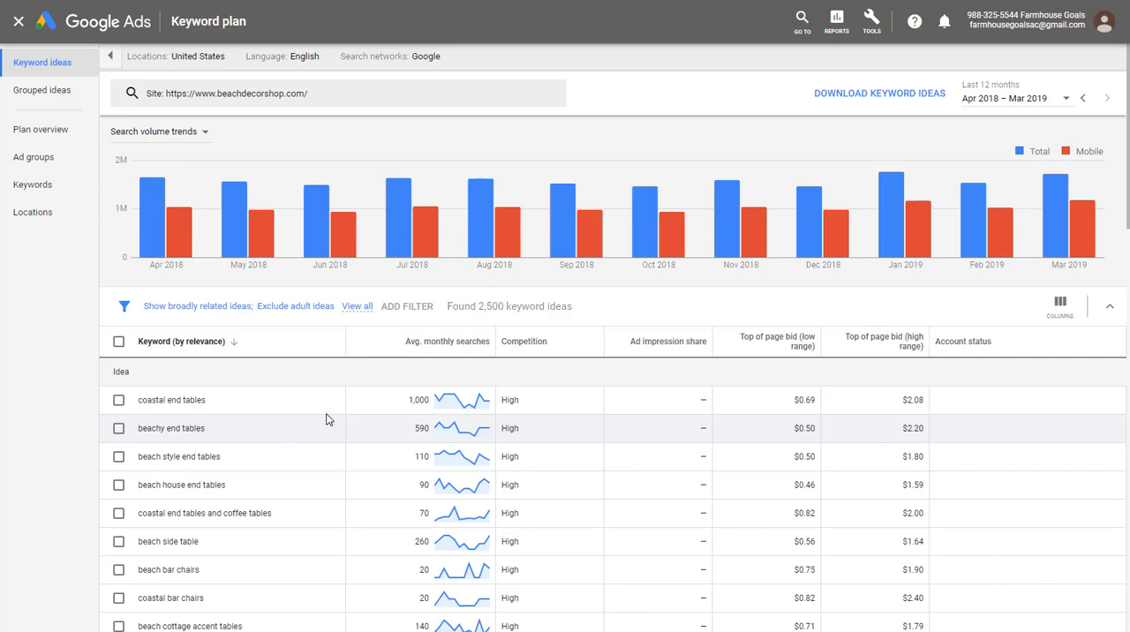
- Sort the site's keyword ideas by average monthly searches, highest first, and review the most searched ones
left_click(379, 348)
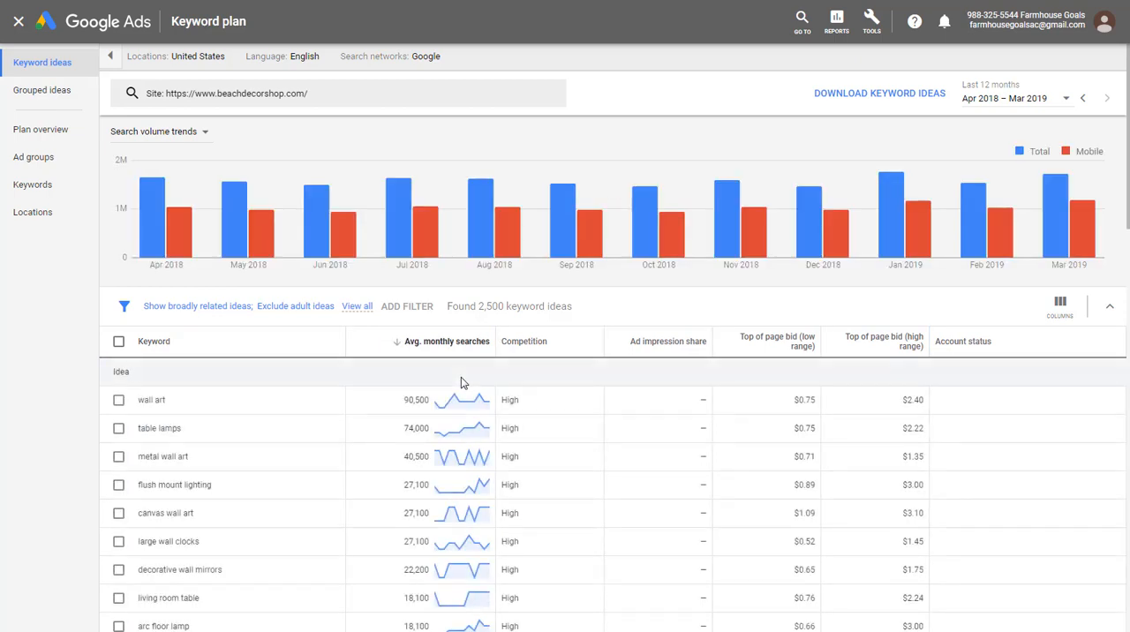
scroll(309, 456, "down", 1)
scroll(309, 456, "down", 6)
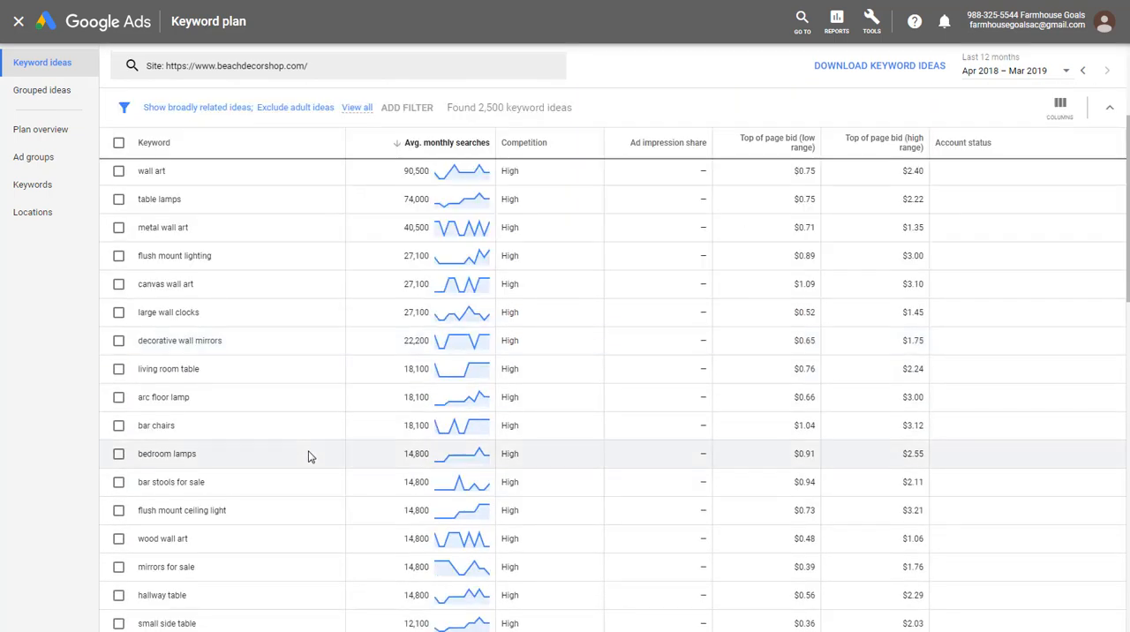
scroll(274, 460, "down", 4)
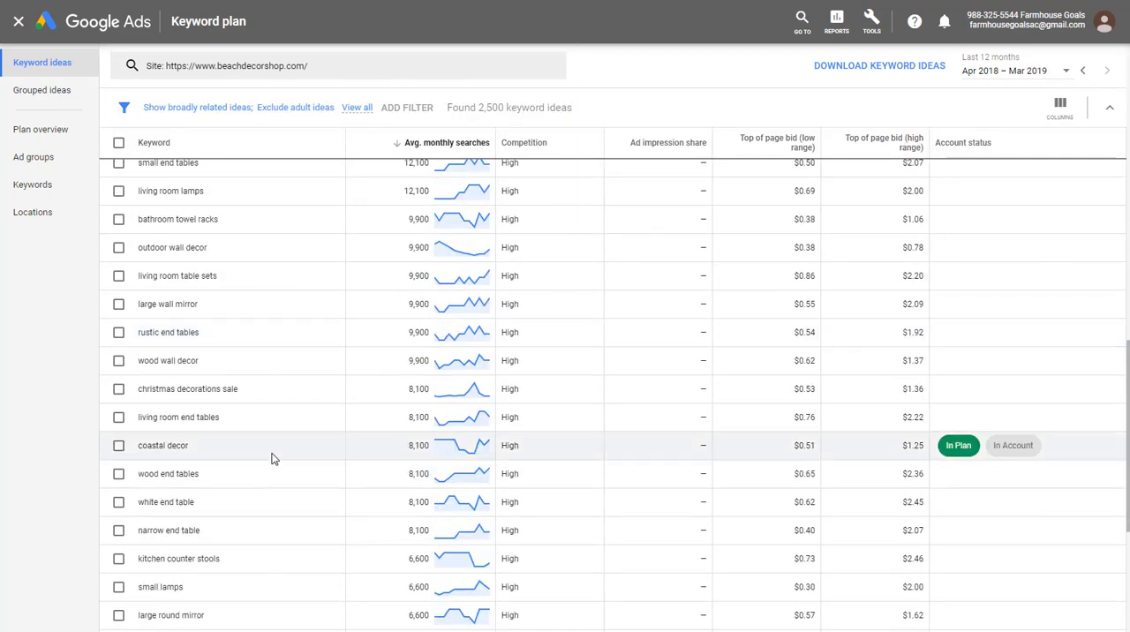
scroll(273, 439, "up", 5)
scroll(273, 433, "up", 6)
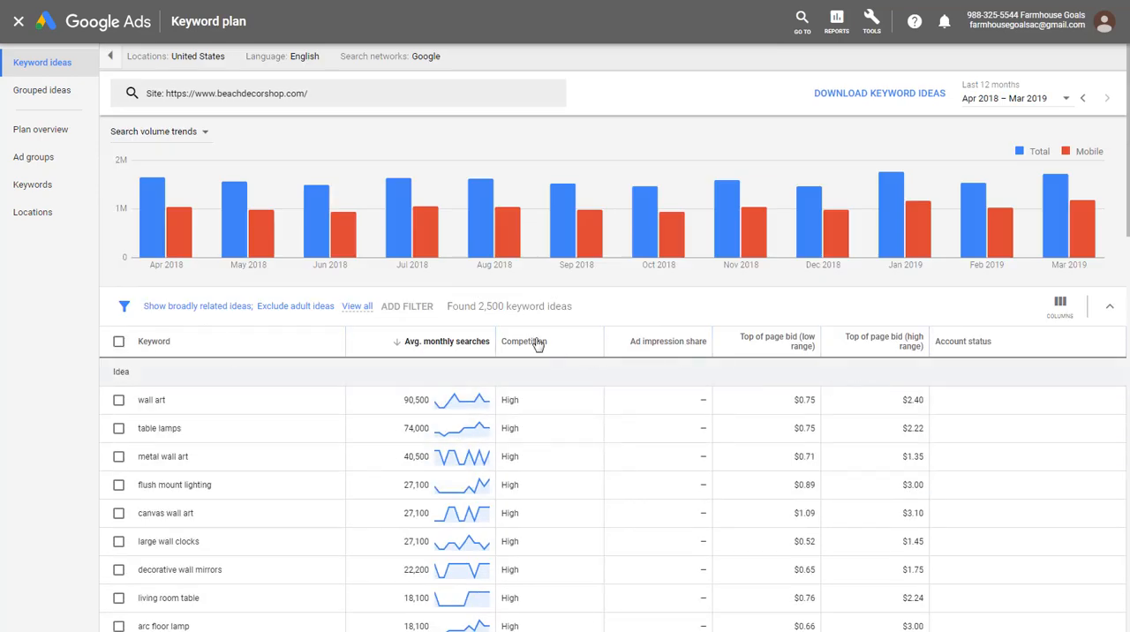
- Filter the keyword ideas to those whose keyword text contains "beach"
left_click(413, 307)
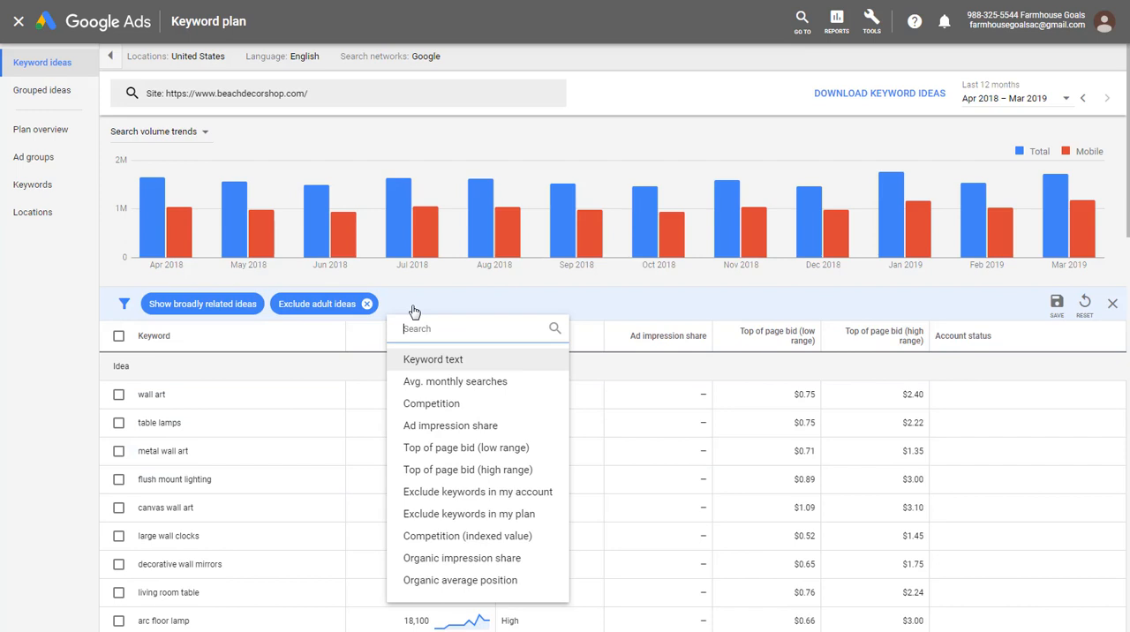
left_click(414, 360)
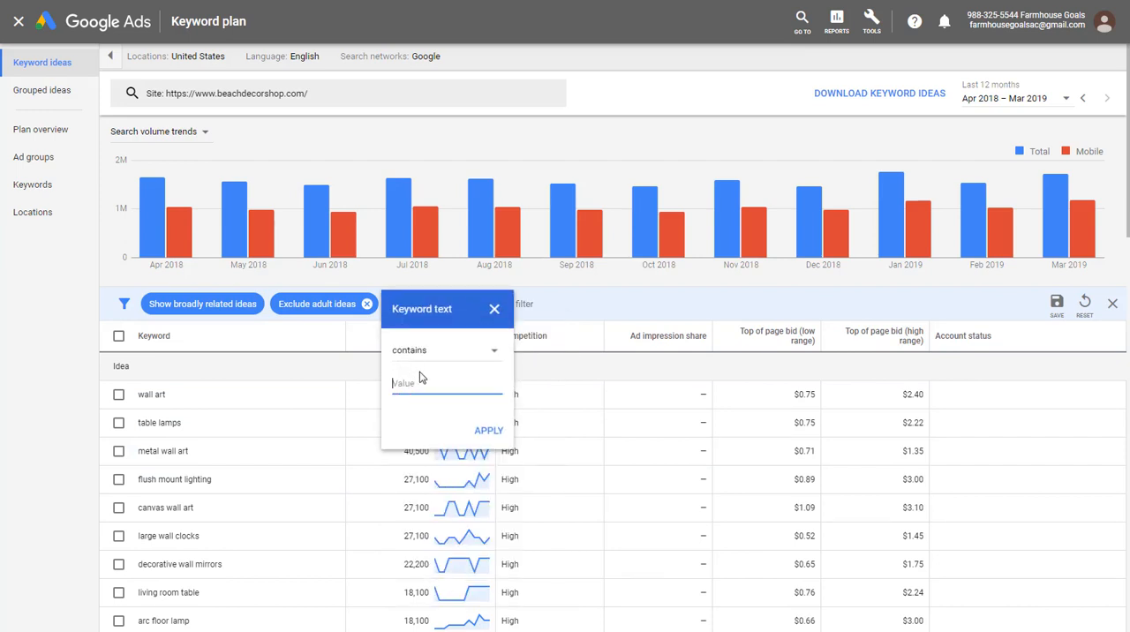
type("beach")
left_click(484, 430)
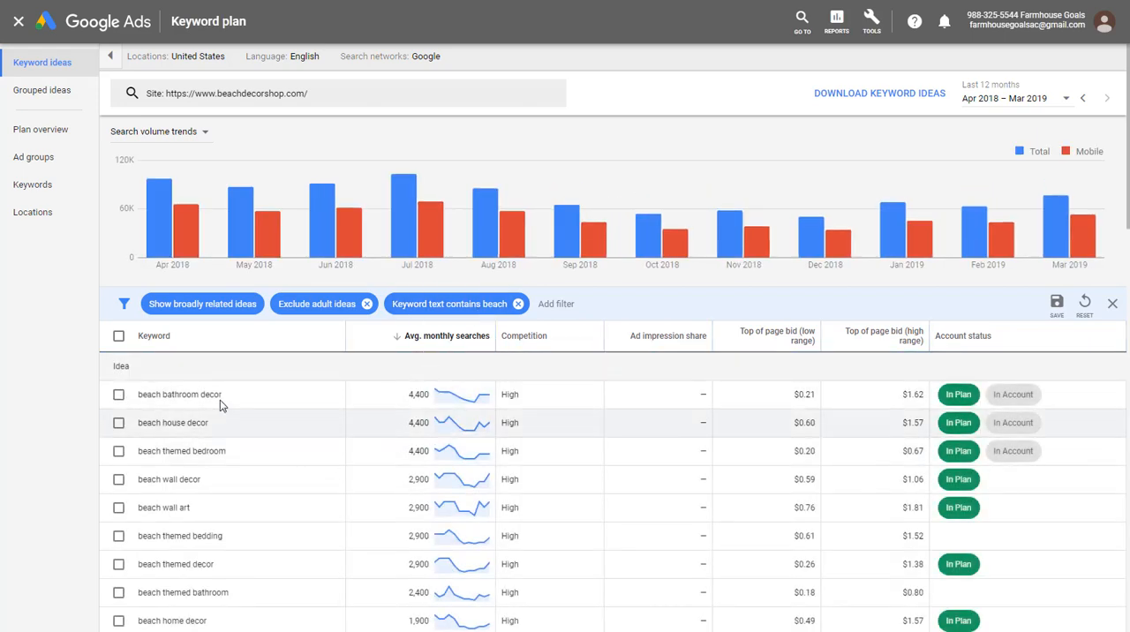
- Add the "beach clock" keyword from the filtered ideas to the plan as an exact match in a new ad group of its own
scroll(136, 417, "down", 1)
scroll(159, 420, "down", 1)
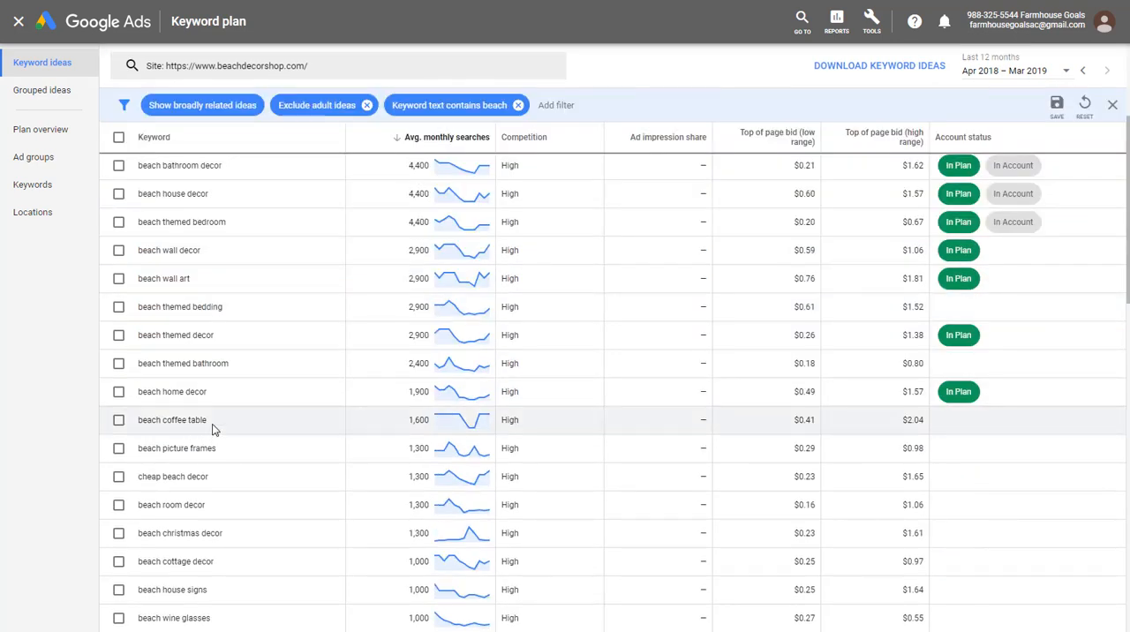
scroll(215, 424, "down", 2)
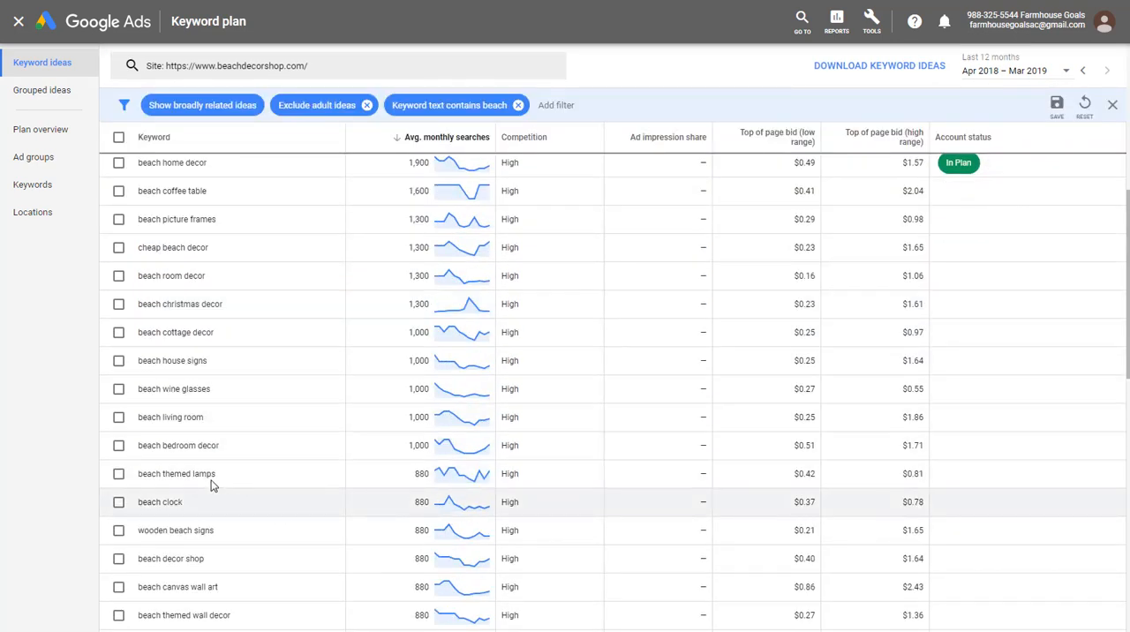
scroll(121, 508, "down", 1)
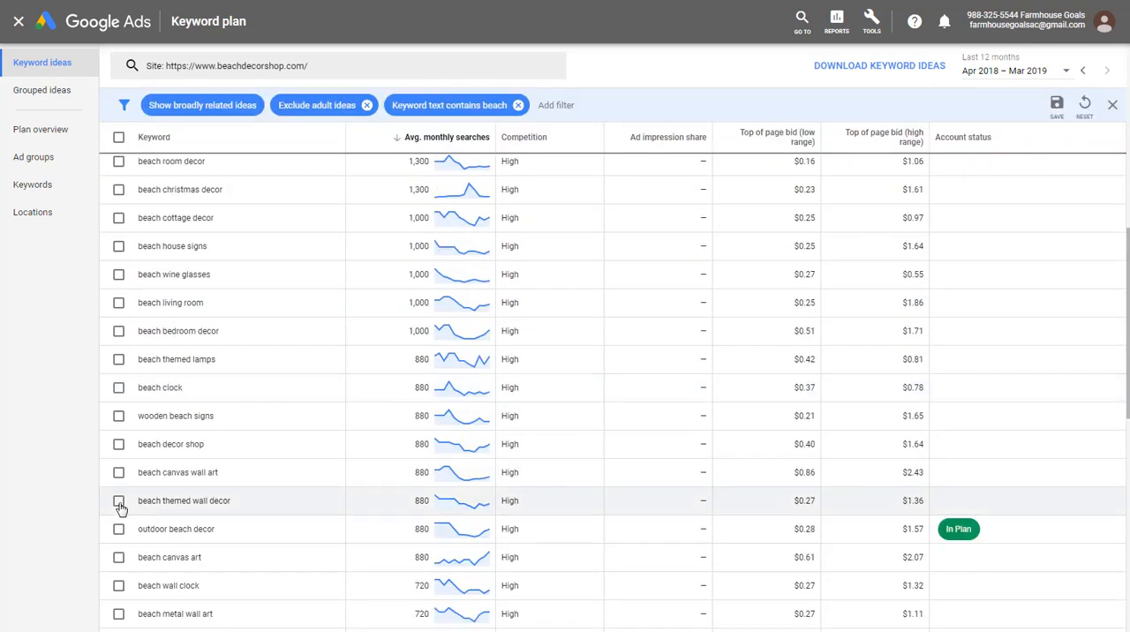
left_click(118, 393)
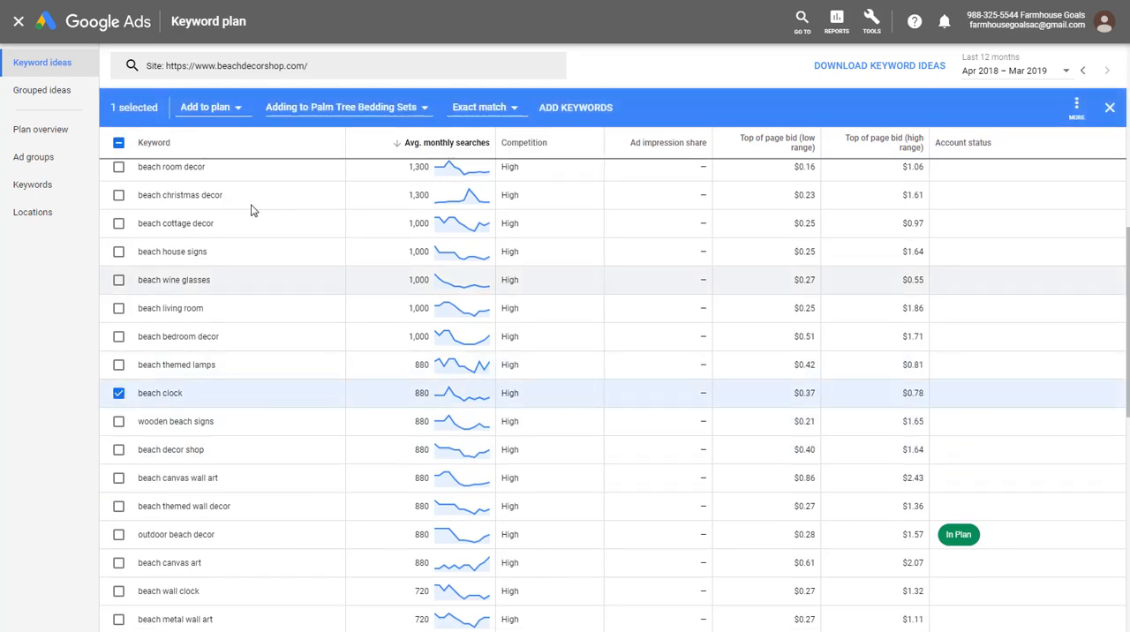
left_click(323, 108)
left_click(321, 319)
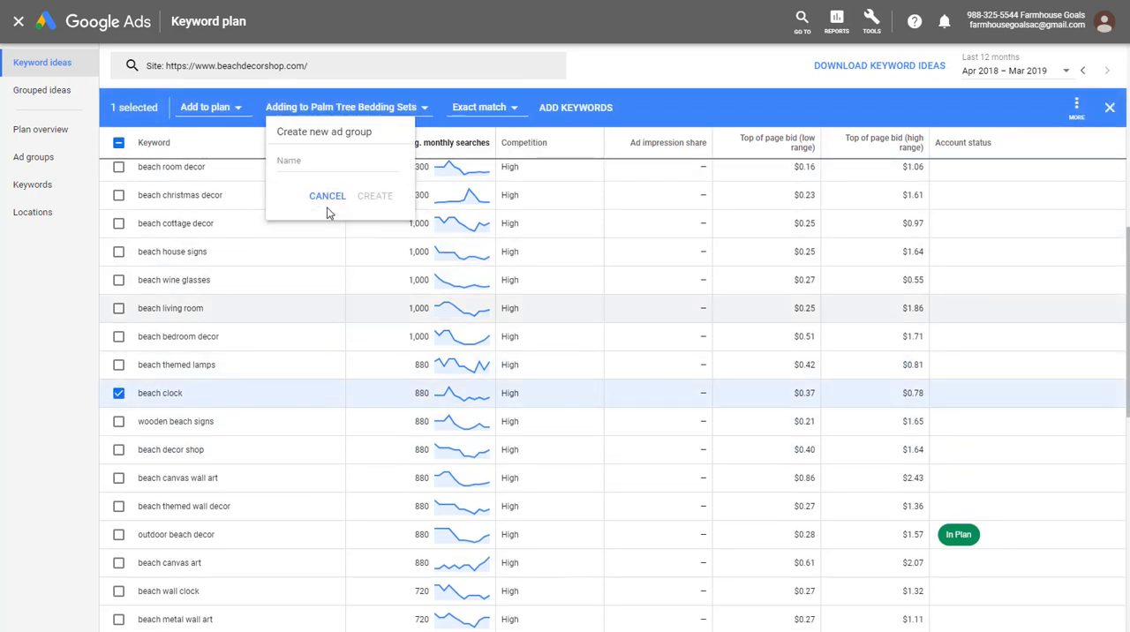
left_click(321, 160)
type("Beach Clocks")
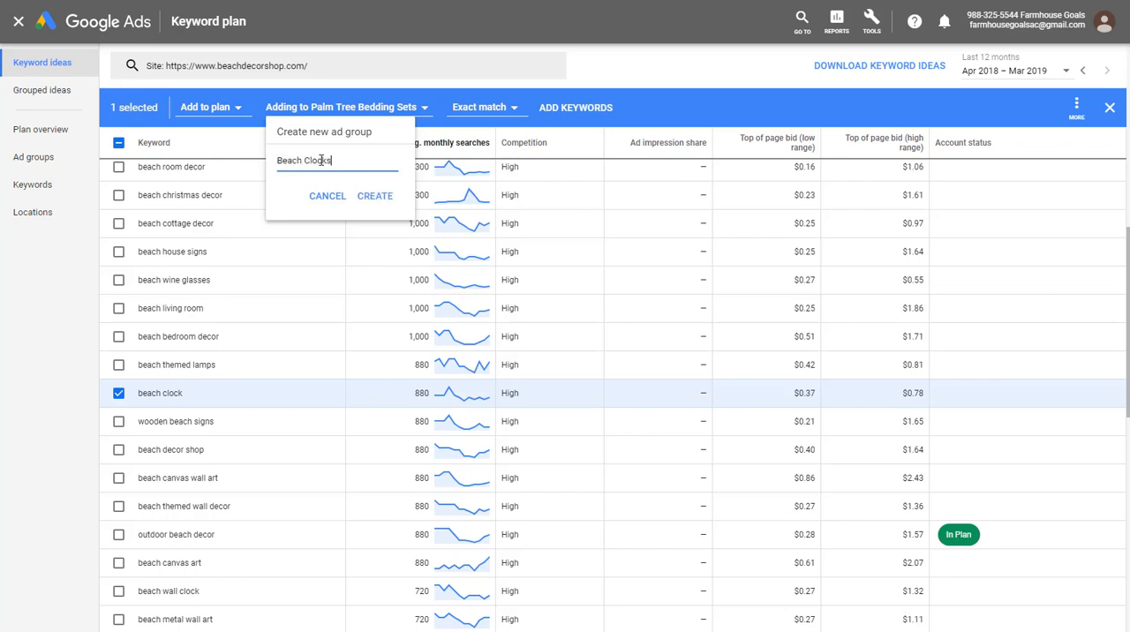
left_click(376, 196)
left_click(529, 107)
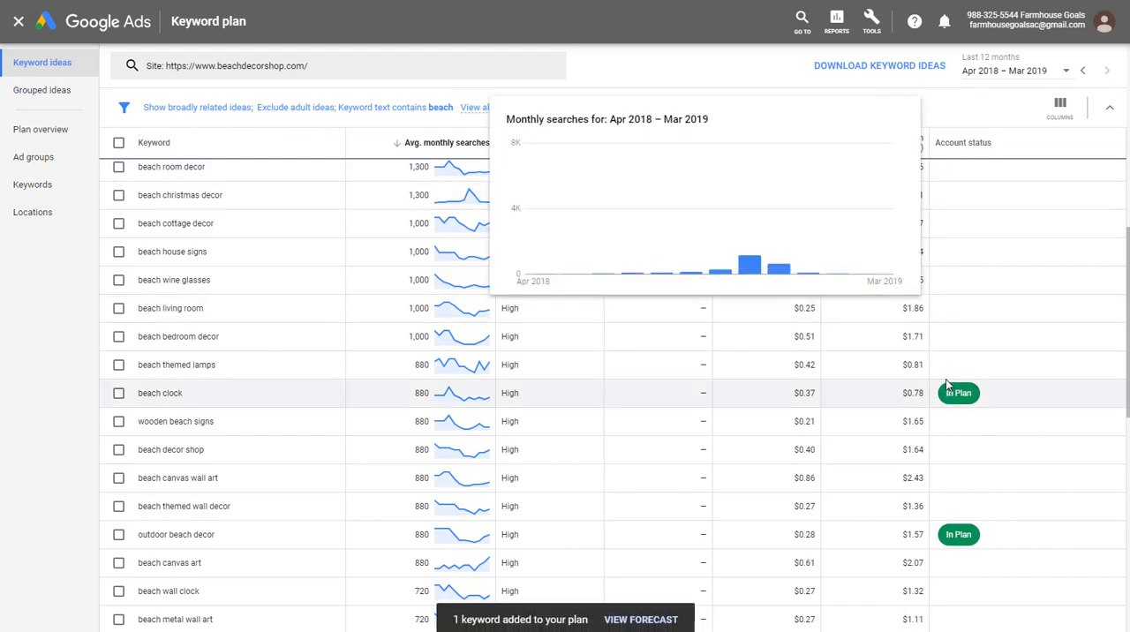
- Replace the searched site with the search term "beach decor" and get keyword ideas for it
scroll(775, 385, "up", 5)
scroll(775, 385, "up", 2)
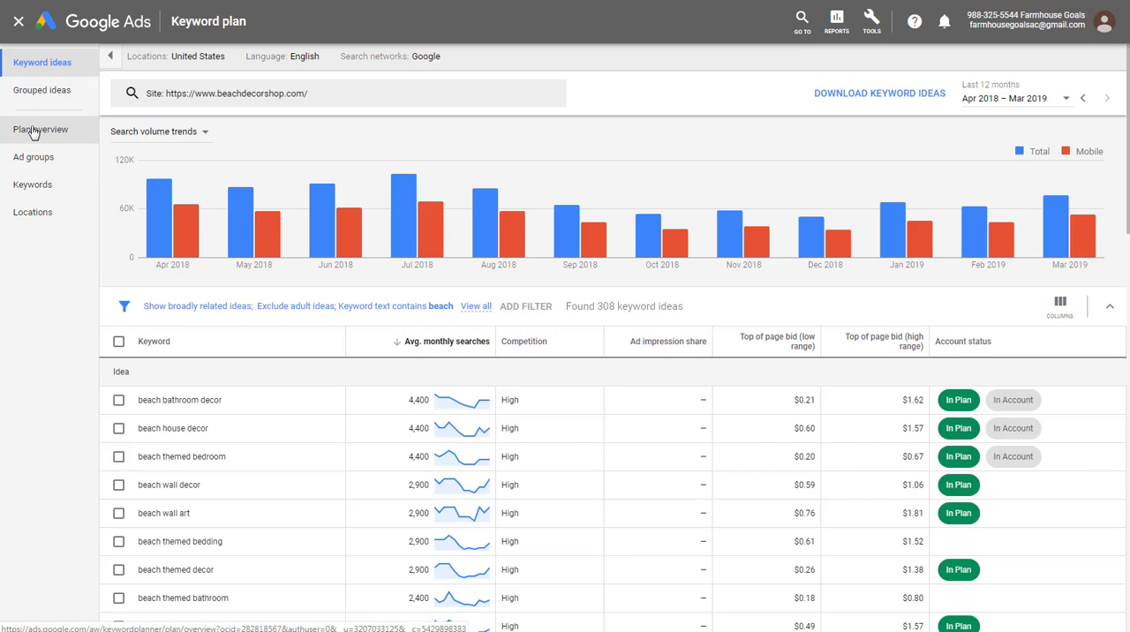
left_click(350, 95)
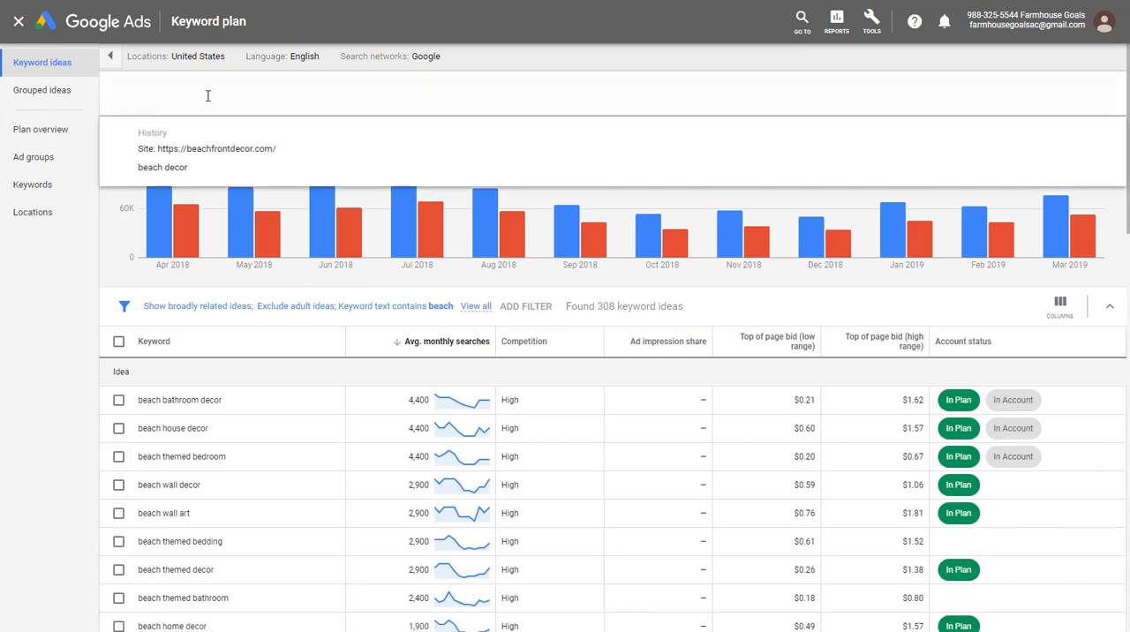
left_click(267, 95)
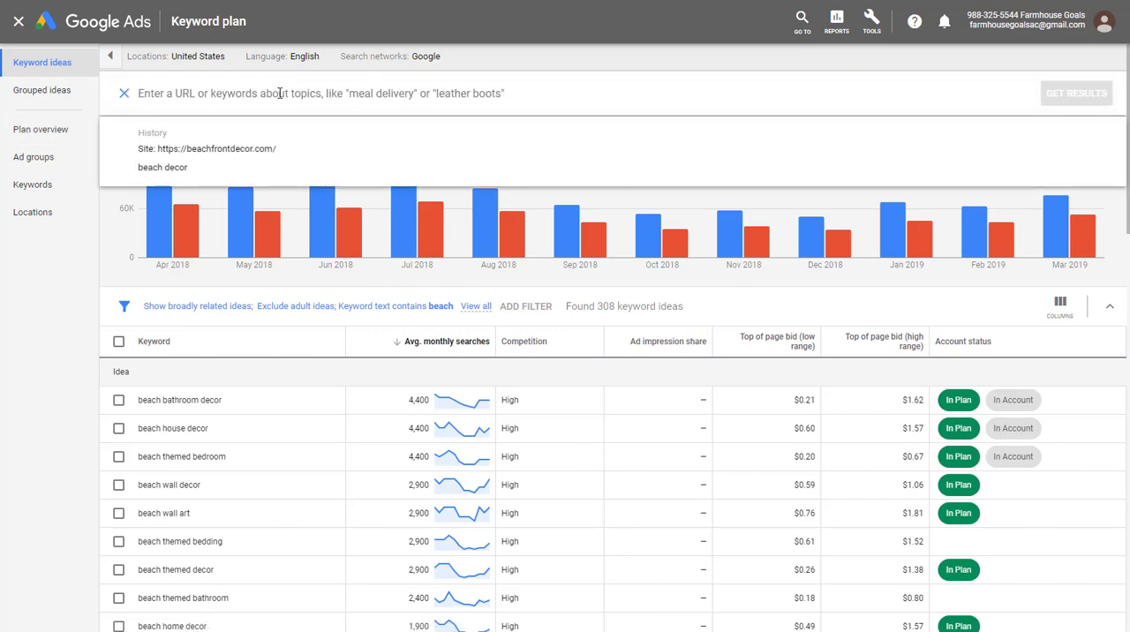
type("beach deco")
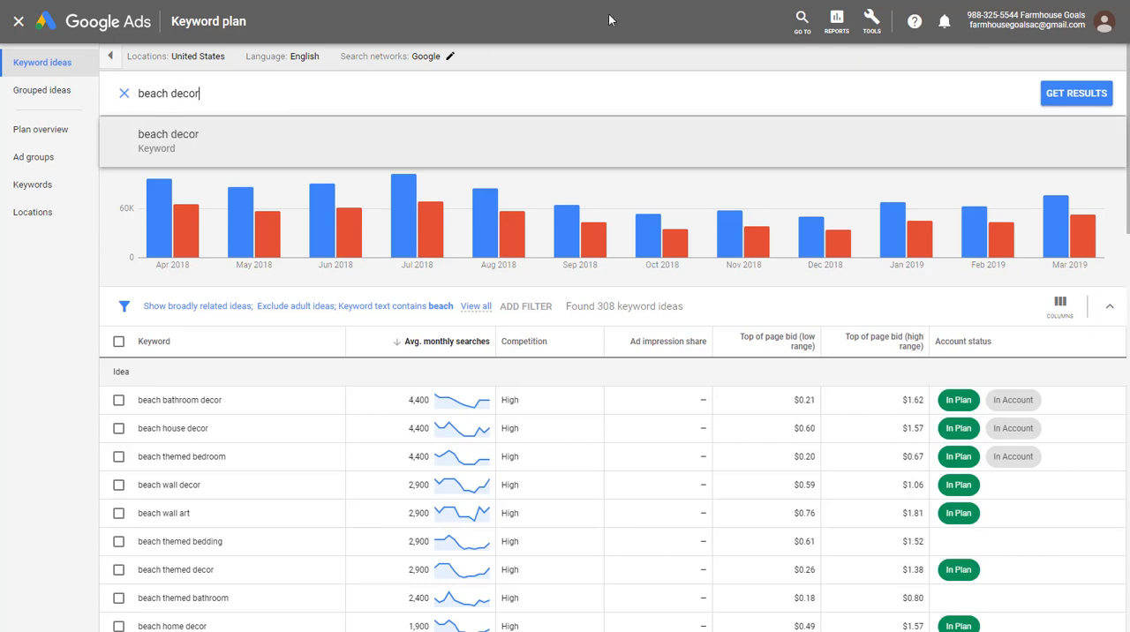
type("r")
left_click(1059, 99)
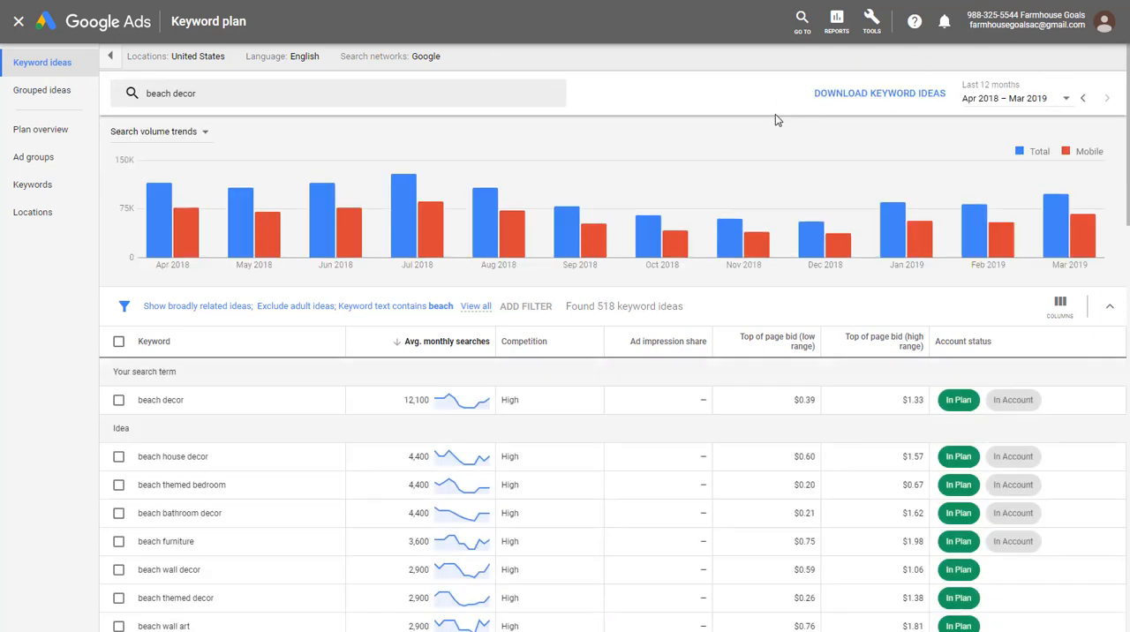
- Show the "beach decor" ideas as grouped ideas, widen the group column and sort by average monthly searches
left_click(37, 94)
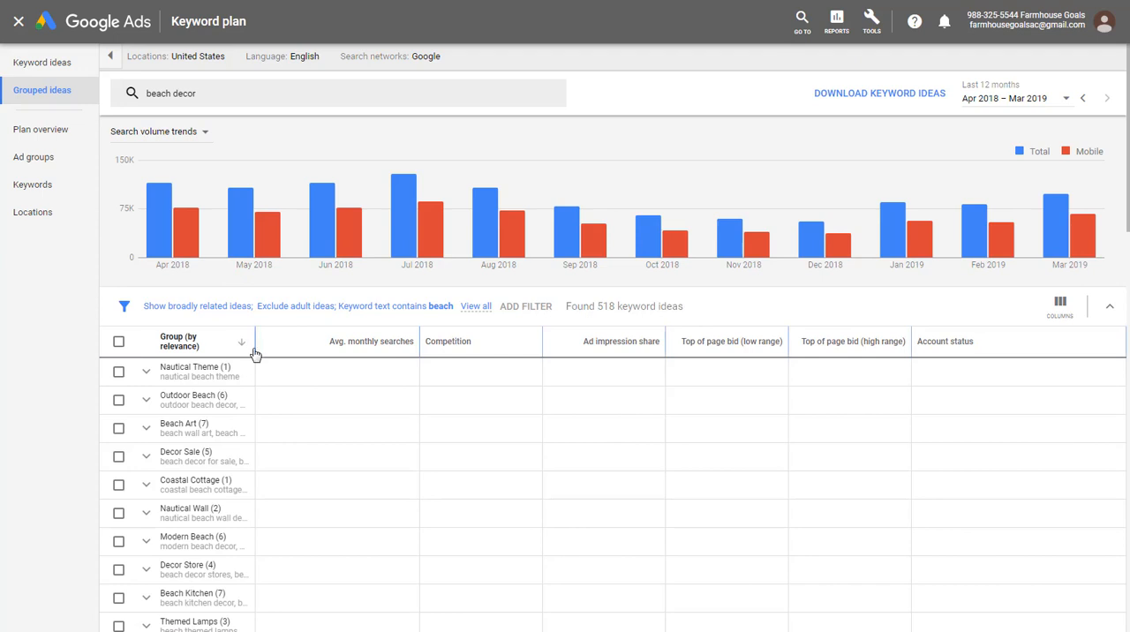
left_click_drag(255, 353, 436, 356)
scroll(413, 390, "down", 2)
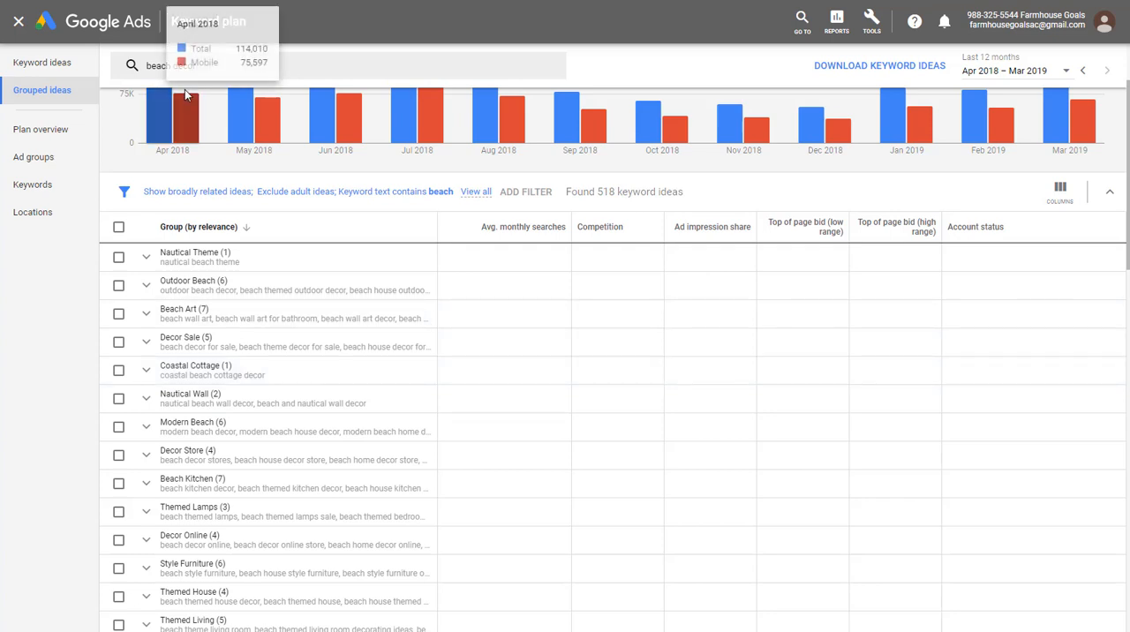
left_click(477, 231)
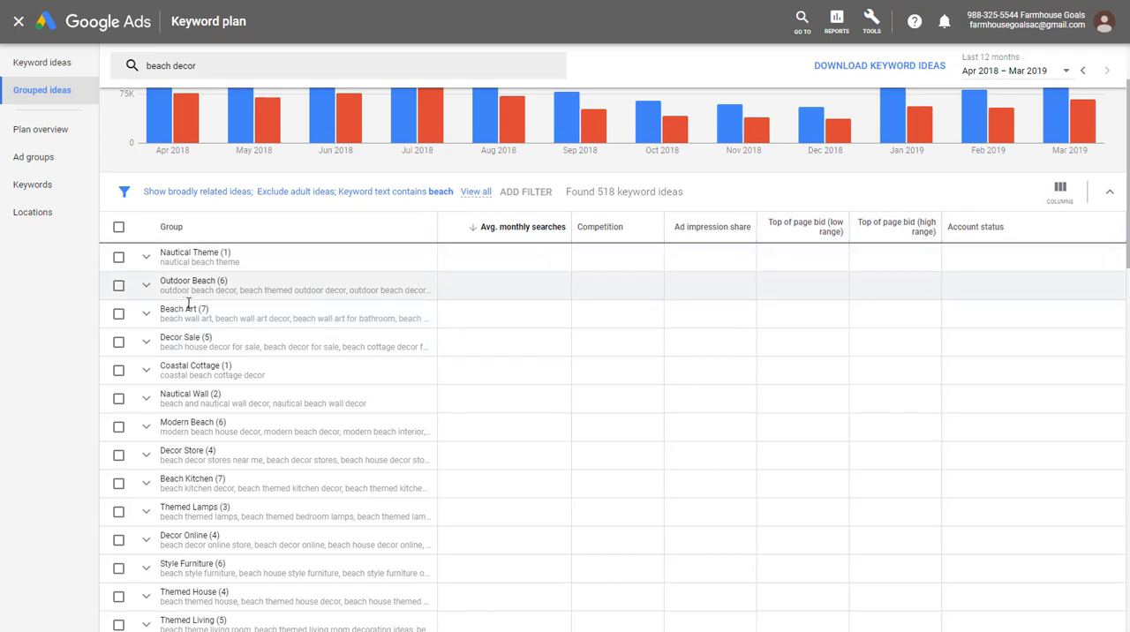
- Add the Themed Lamps group's keywords to the plan as exact match in a new ad group named "Beach Lamps"
scroll(580, 418, "down", 2)
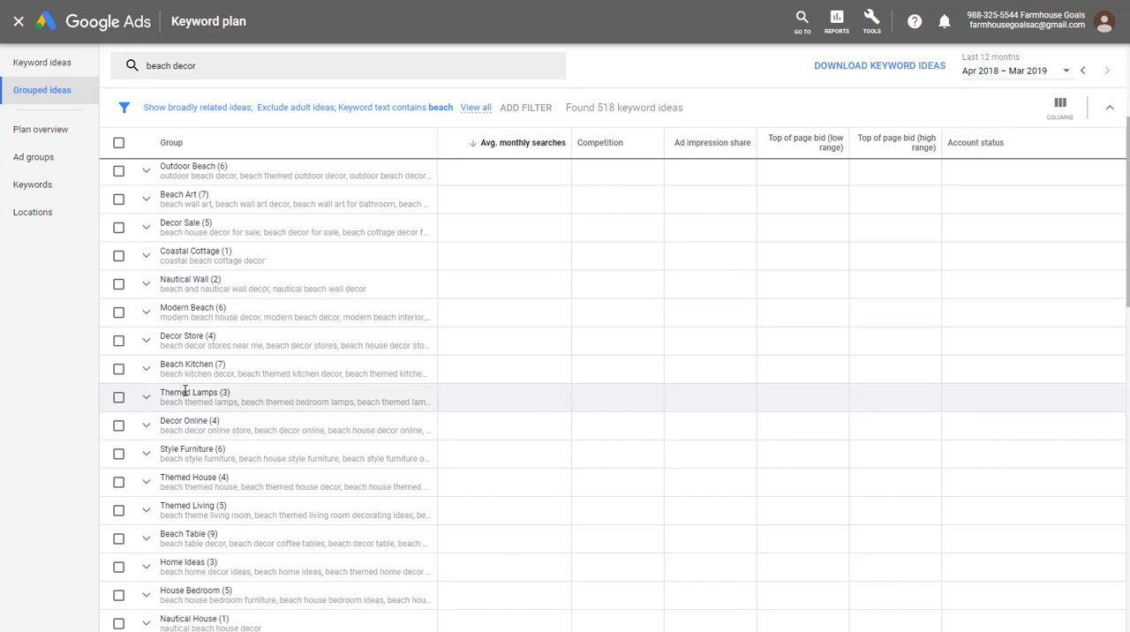
left_click(118, 398)
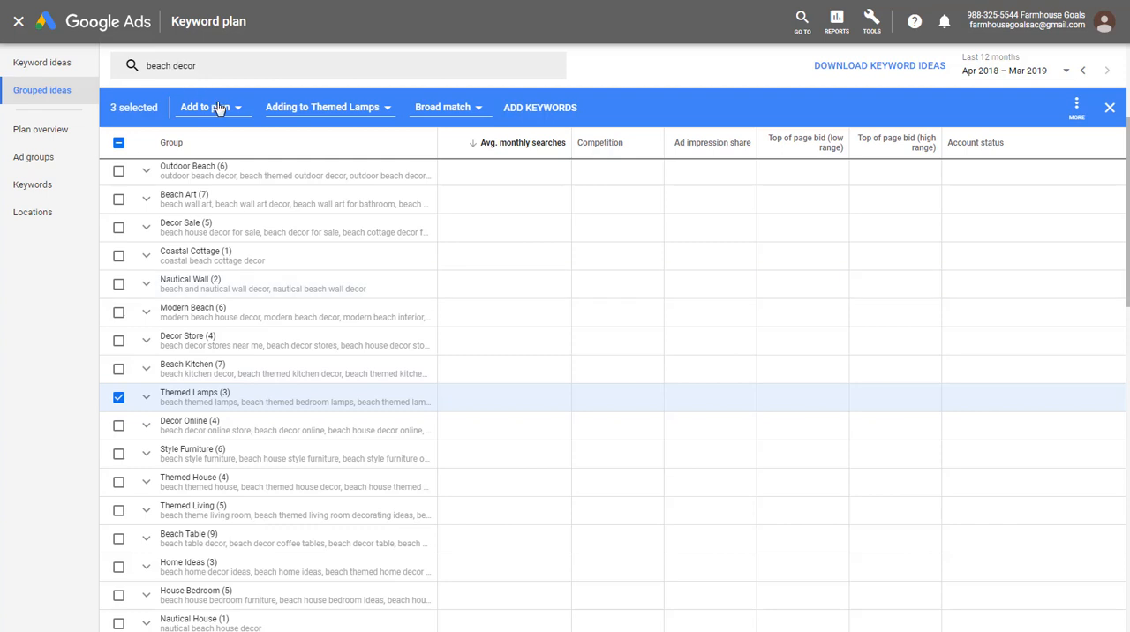
left_click(287, 109)
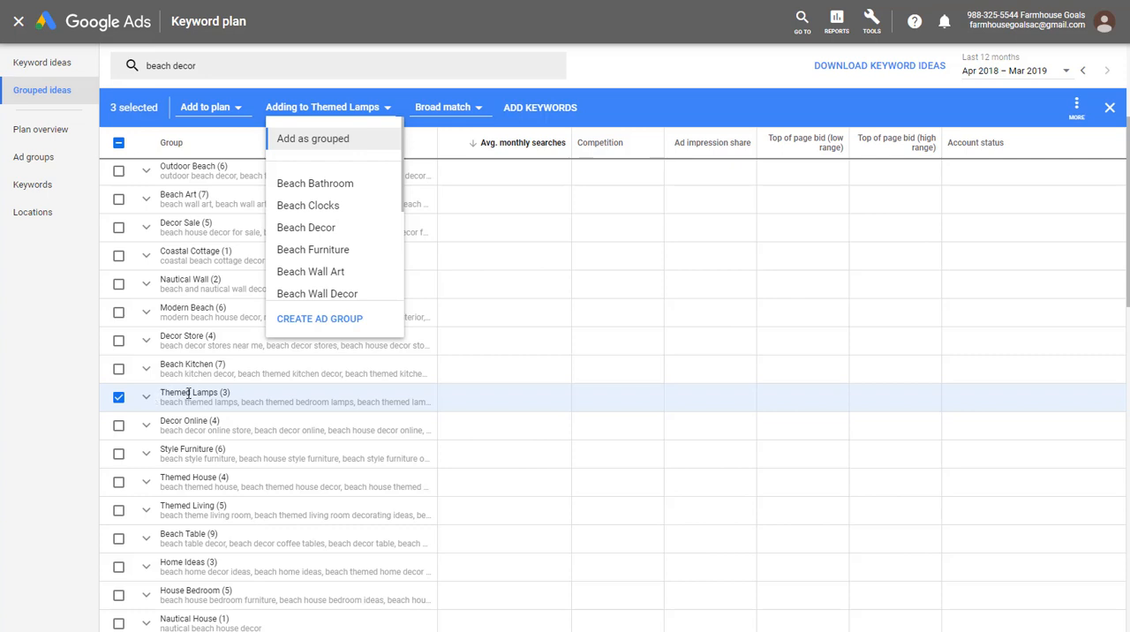
left_click(331, 320)
left_click(323, 166)
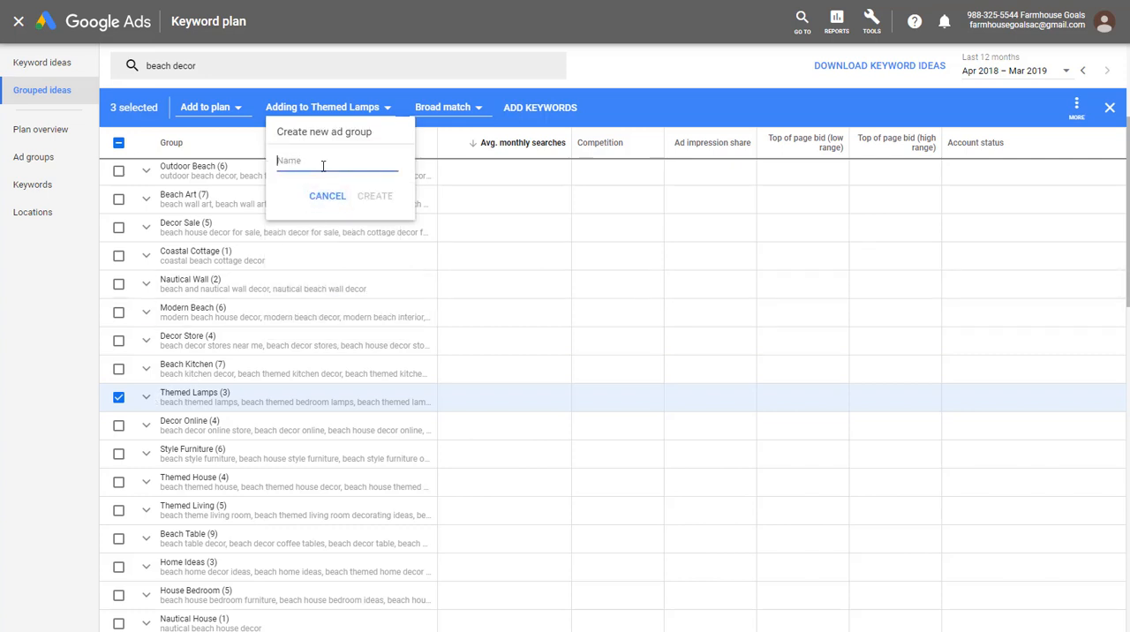
type("Beach Lamps")
left_click(375, 195)
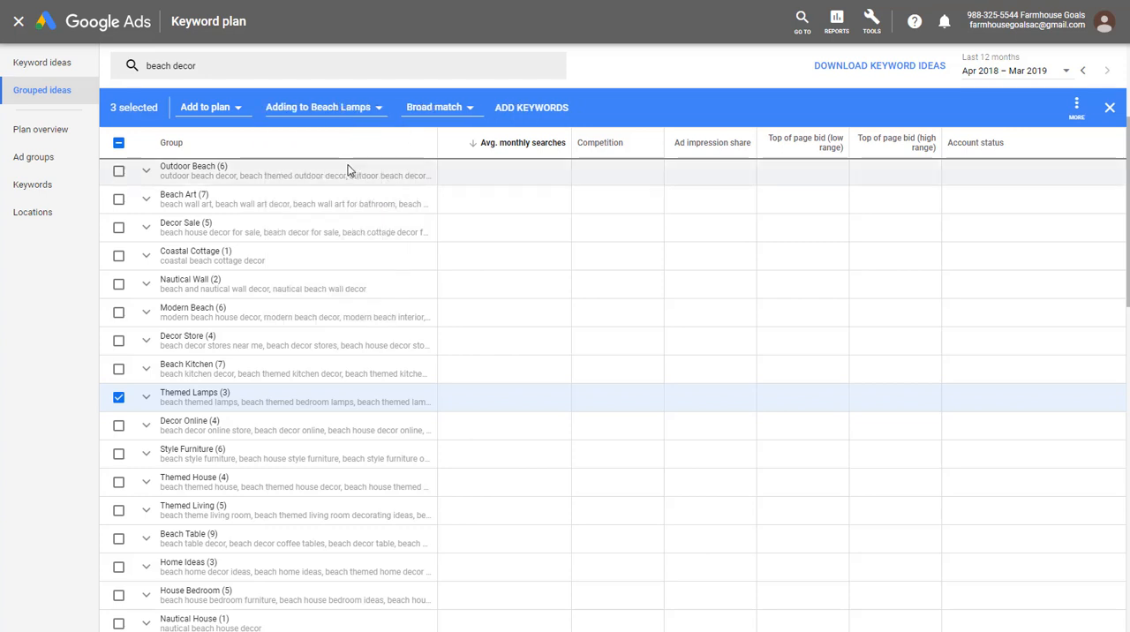
left_click(446, 107)
left_click(439, 179)
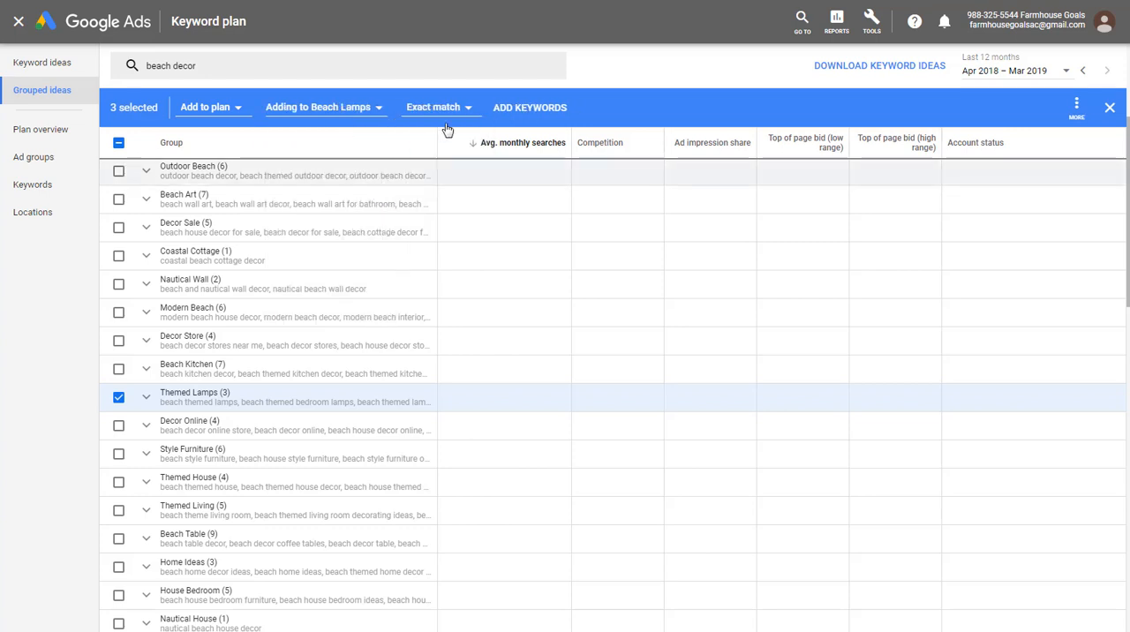
left_click(506, 109)
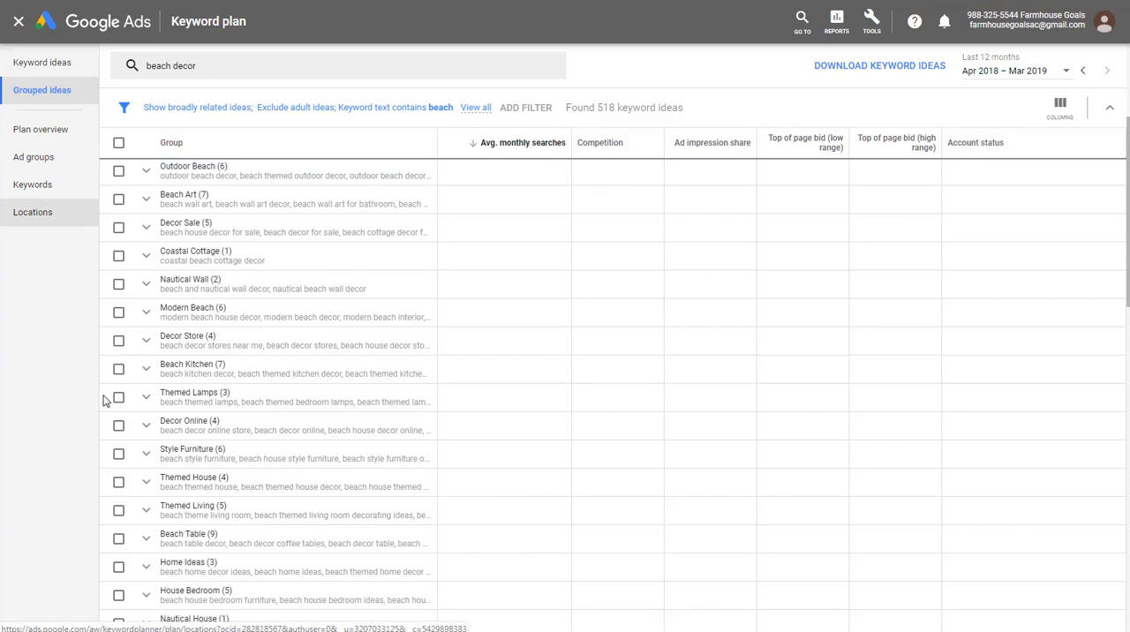
- Expand the Themed Lamps group to check its keywords' search volumes and plan status, and collapse it again
left_click(146, 399)
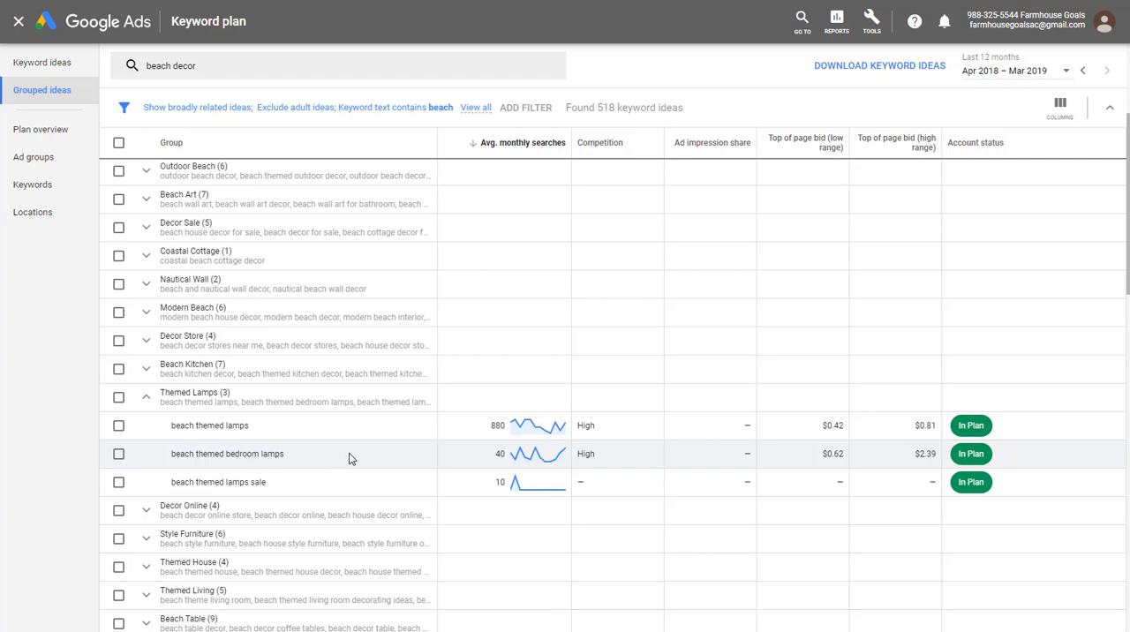
mouse_move(543, 459)
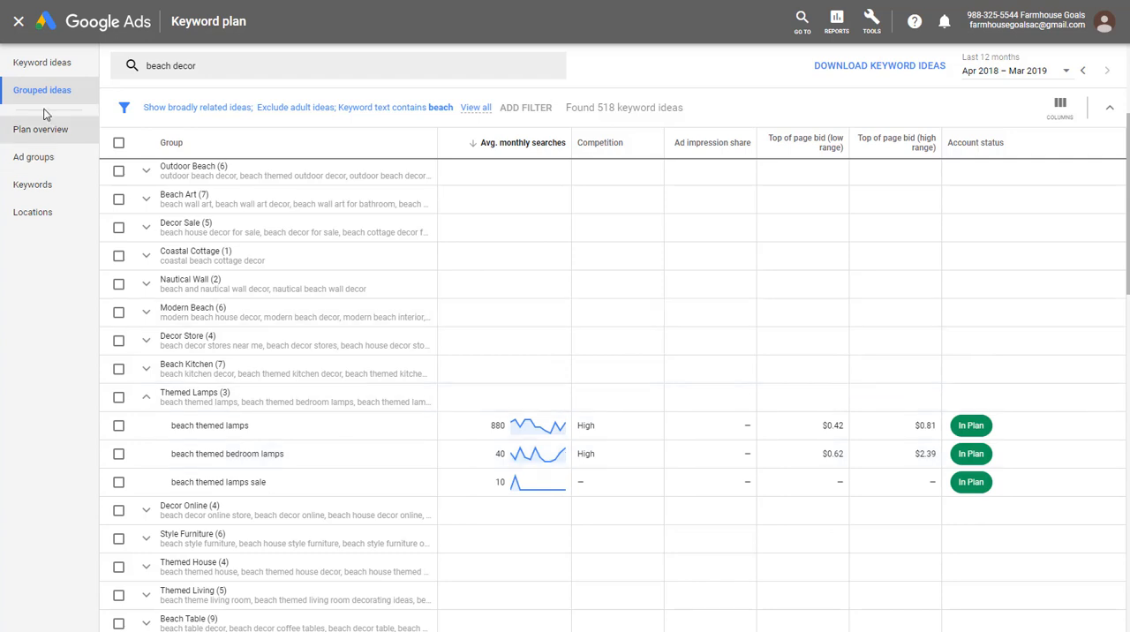
left_click(147, 399)
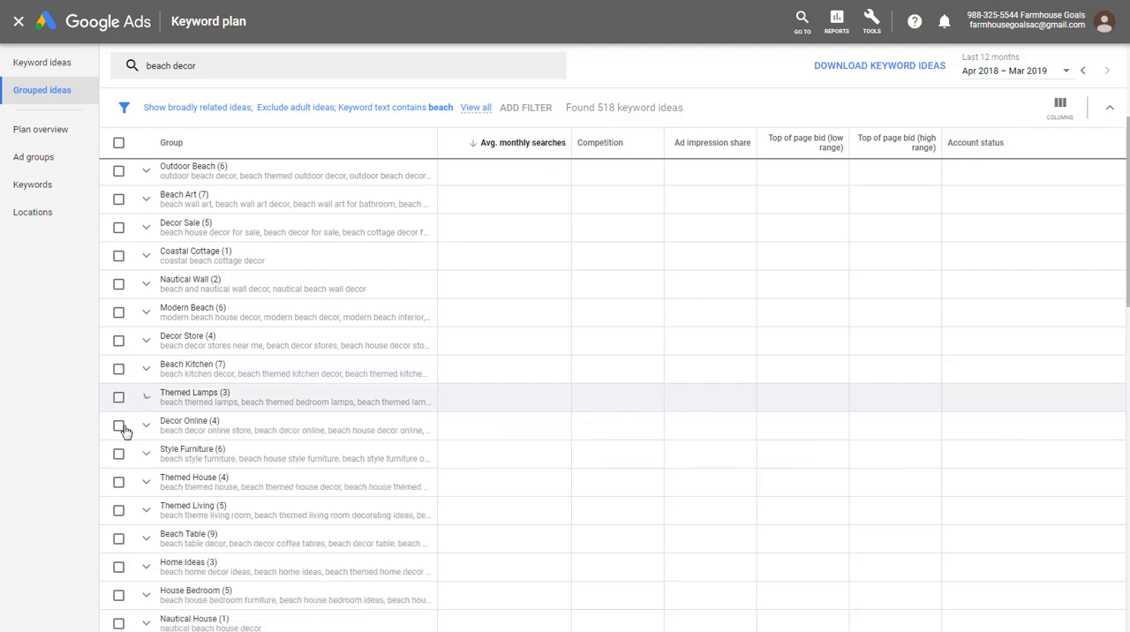
- Replace the "beach decor" search term with "beach area rugs" and get the grouped ideas for it
left_click(215, 68)
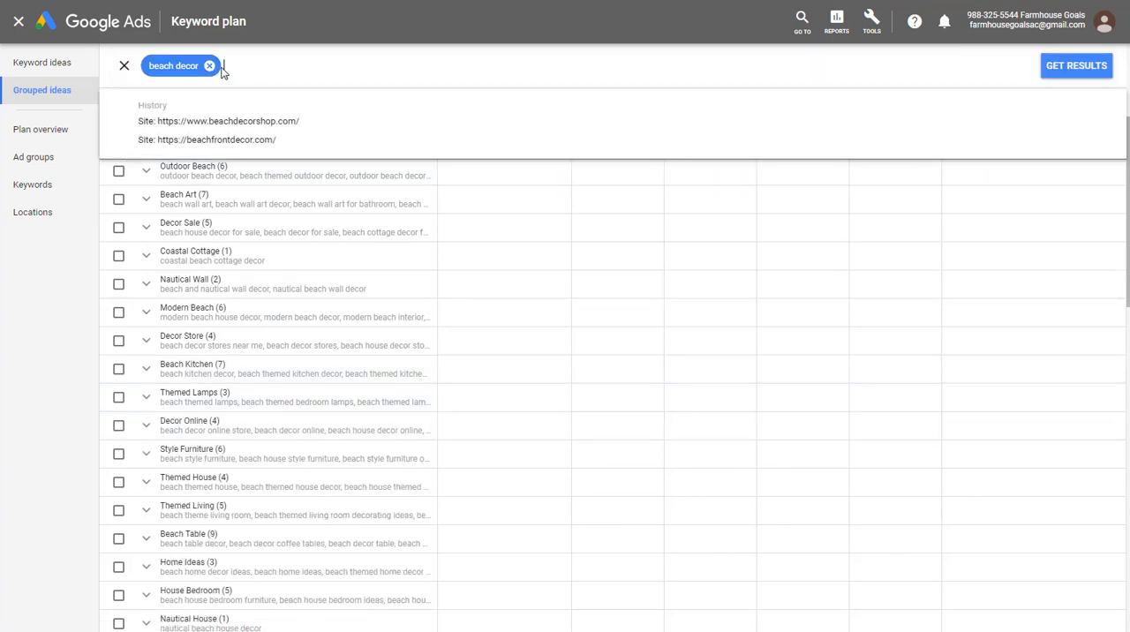
left_click(209, 66)
type("bea")
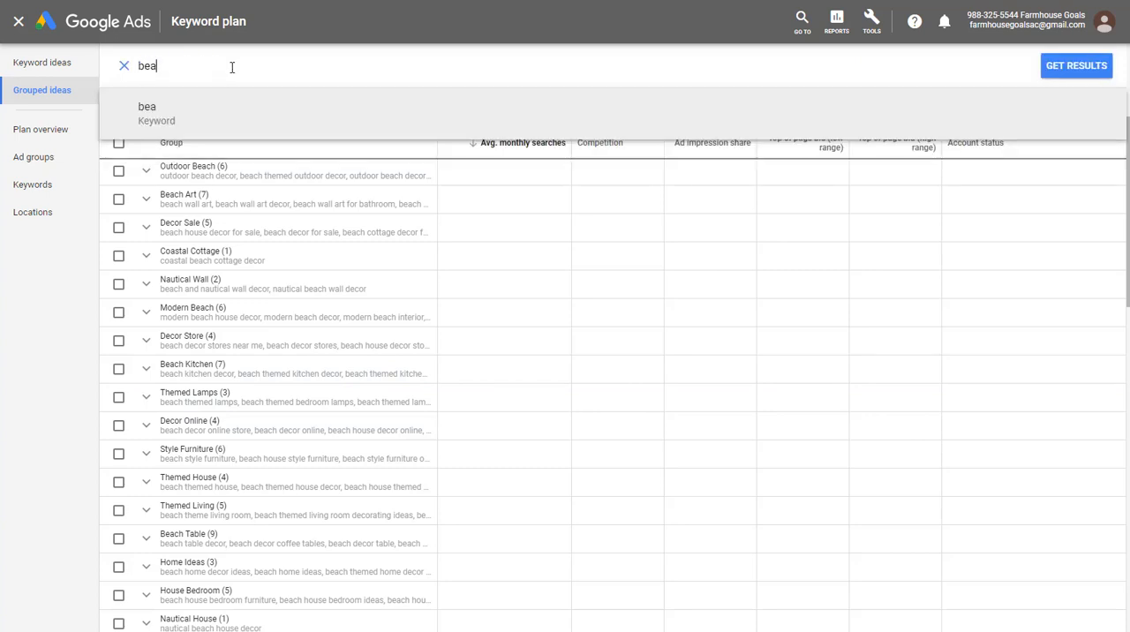
type("ch area rugs")
key("Return")
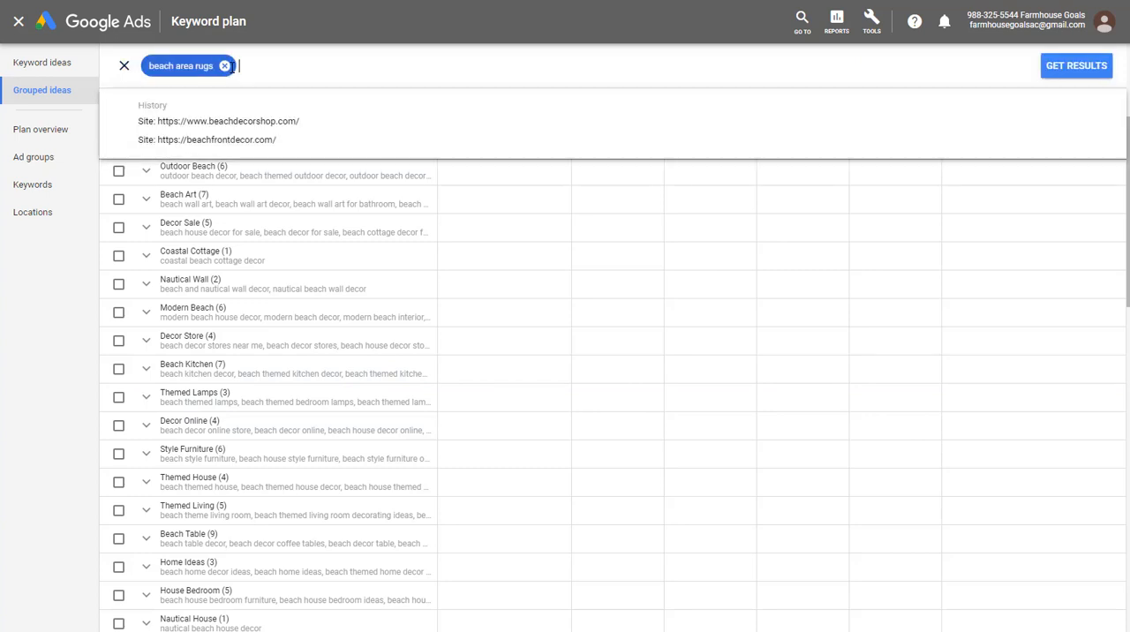
left_click(1068, 68)
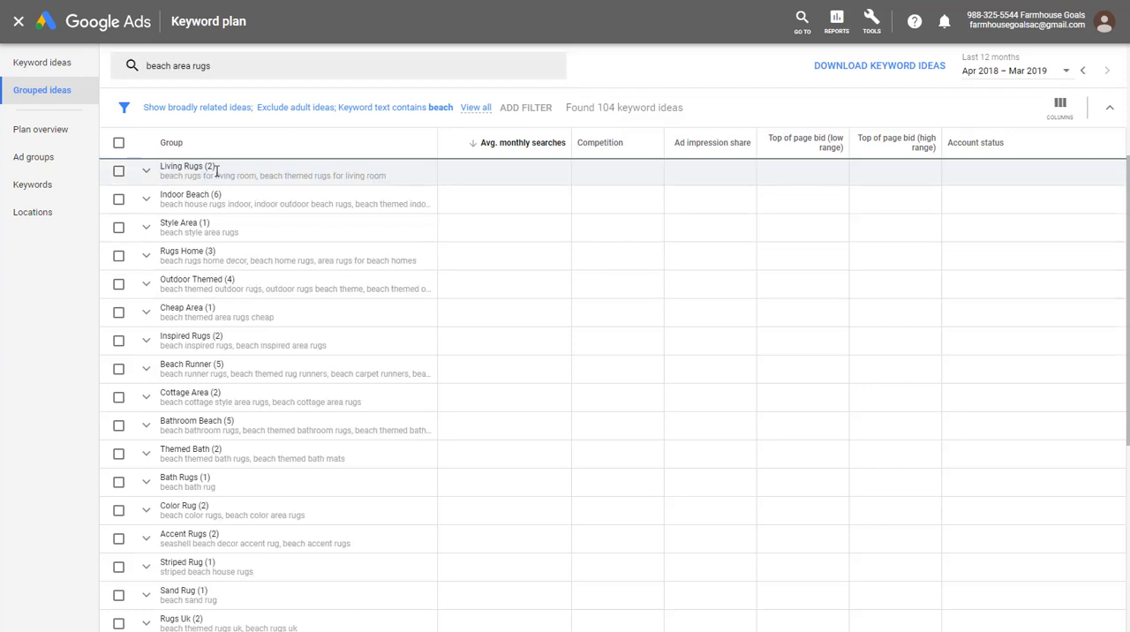
- Examine the keywords in the Living Rugs group and the ungrouped list of ideas for "beach area rugs"
left_click(151, 177)
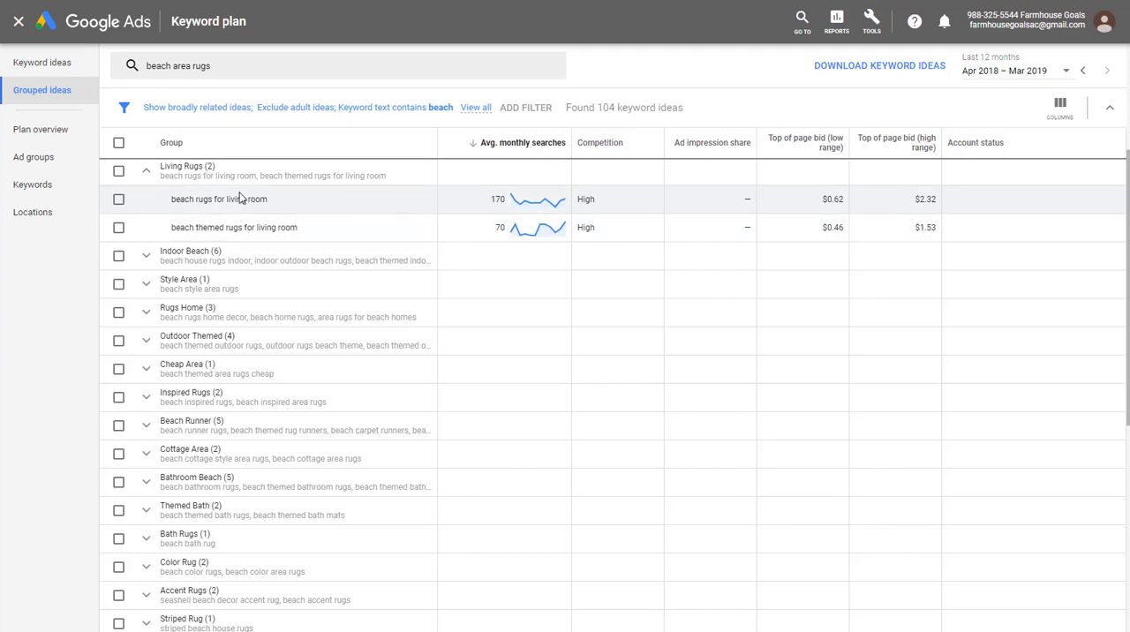
left_click(148, 172)
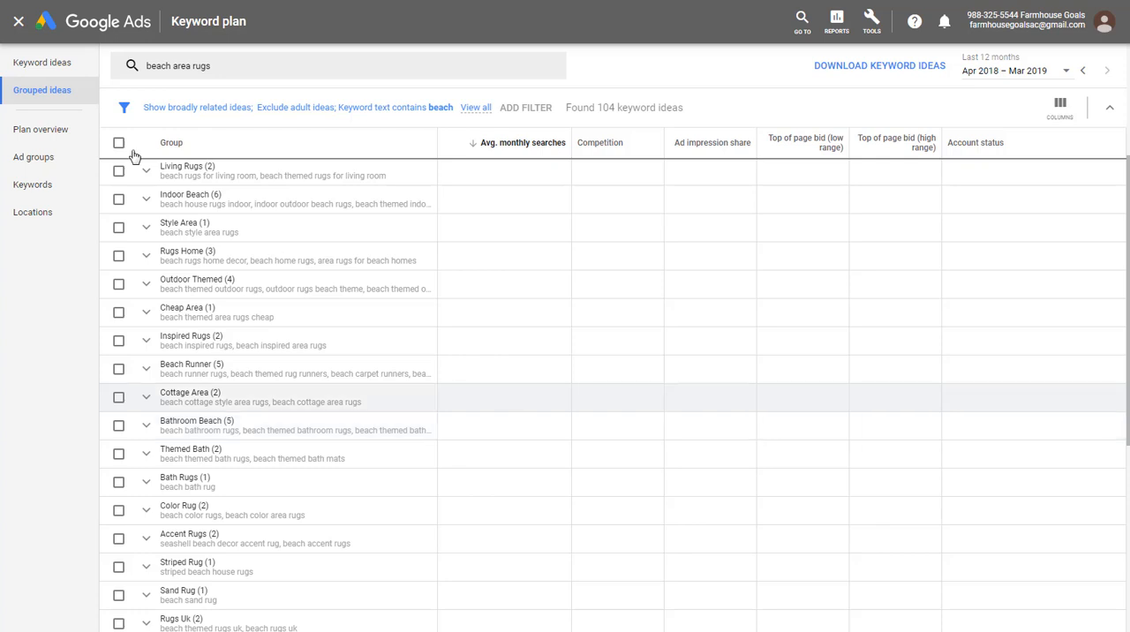
left_click(44, 65)
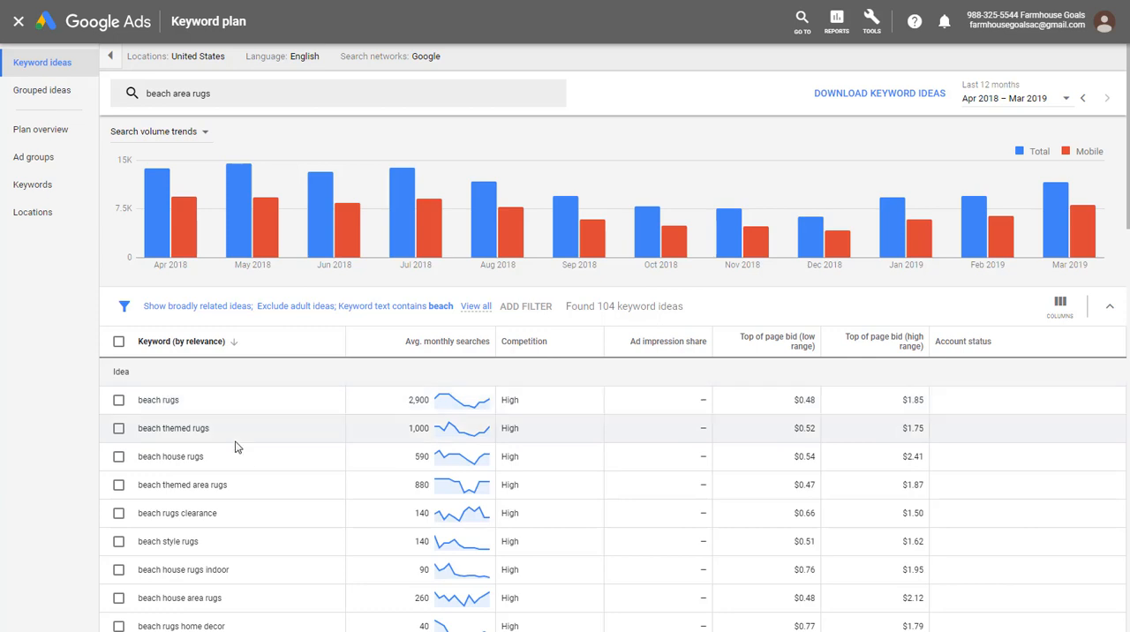
scroll(296, 481, "down", 1)
scroll(271, 524, "down", 1)
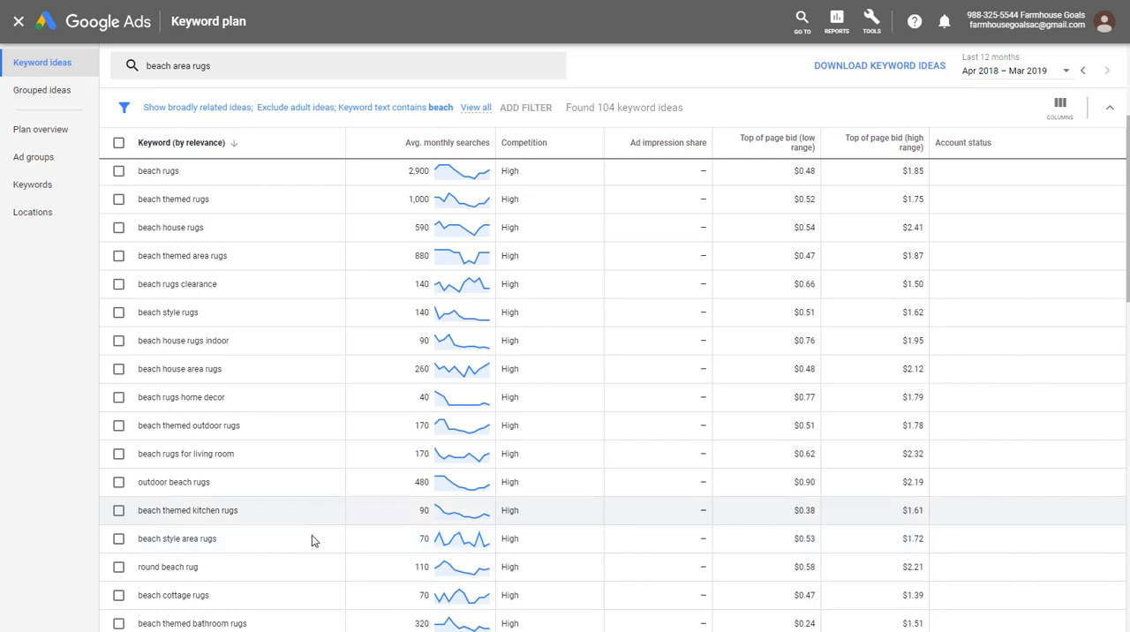
- Expand the forecast chart in the plan overview and set the plan's maximum CPC to $2.00
left_click(51, 136)
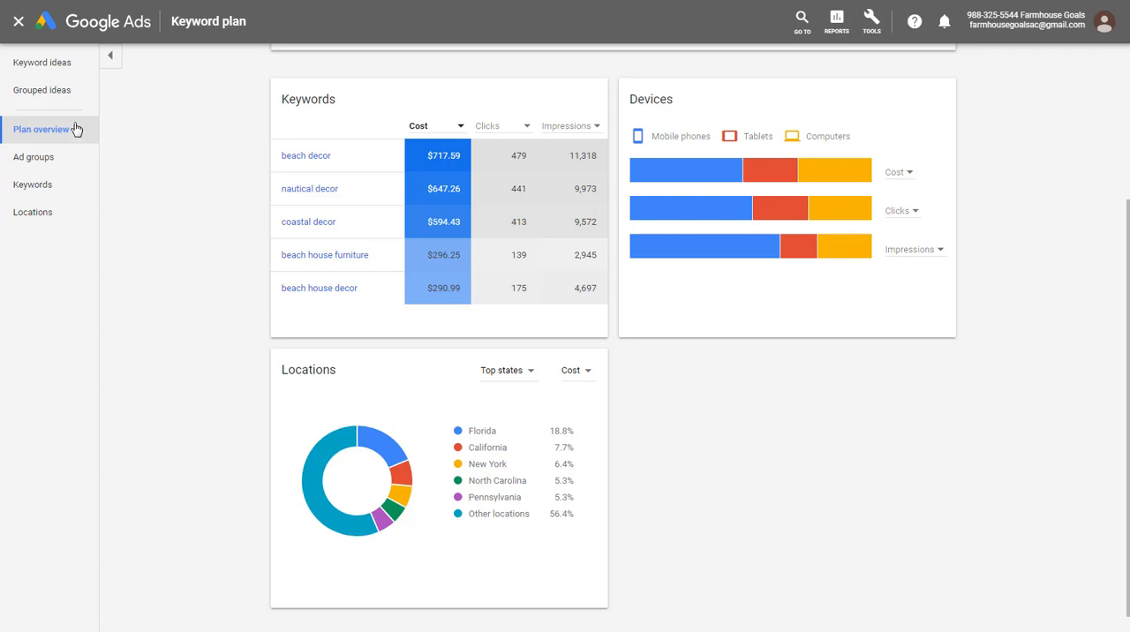
scroll(151, 215, "up", 3)
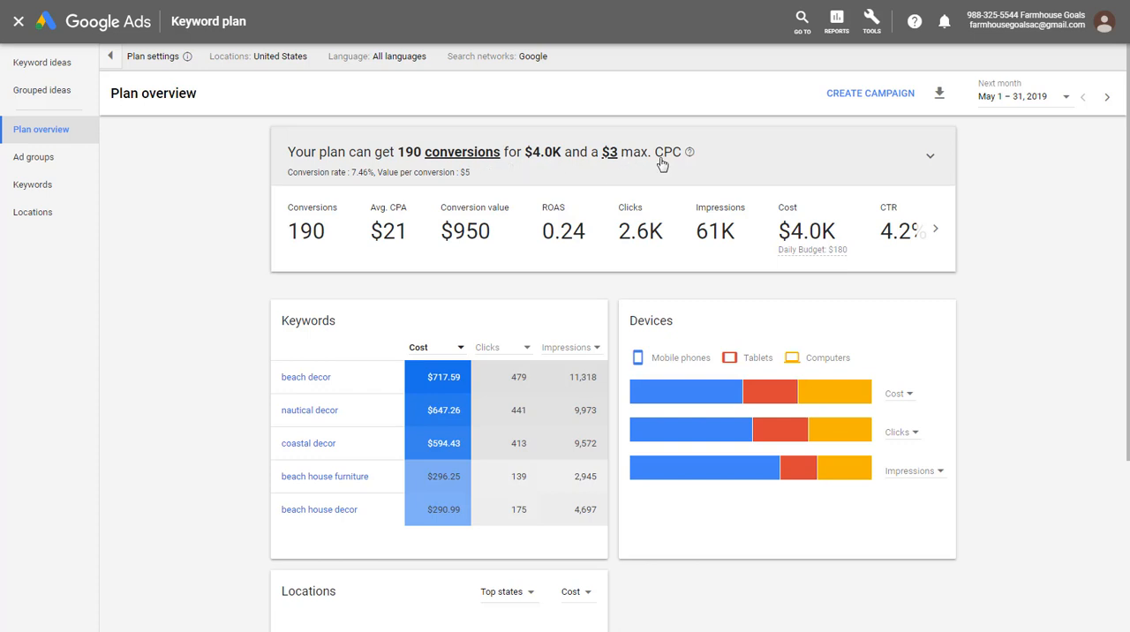
left_click(929, 157)
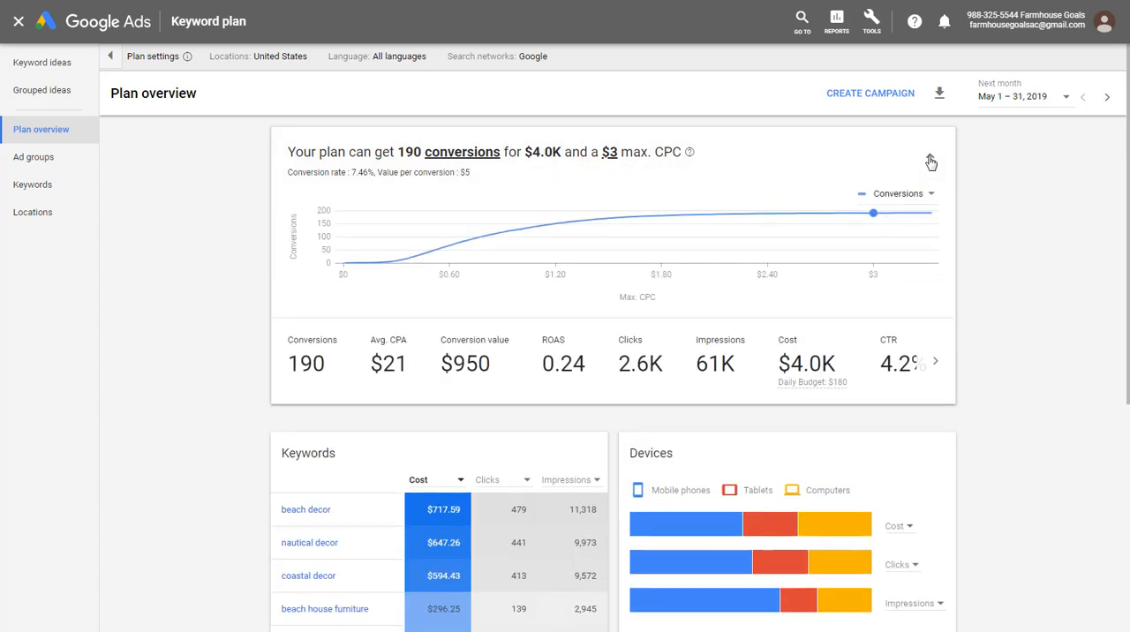
left_click(611, 156)
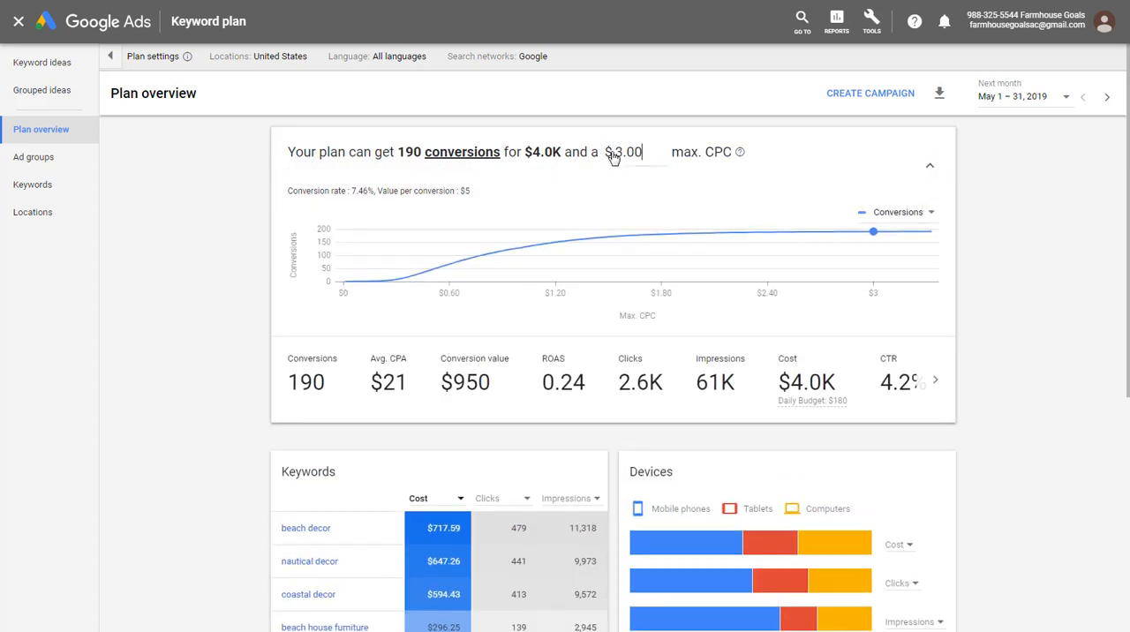
left_click_drag(643, 153, 606, 159)
type("2.00")
left_click(1029, 196)
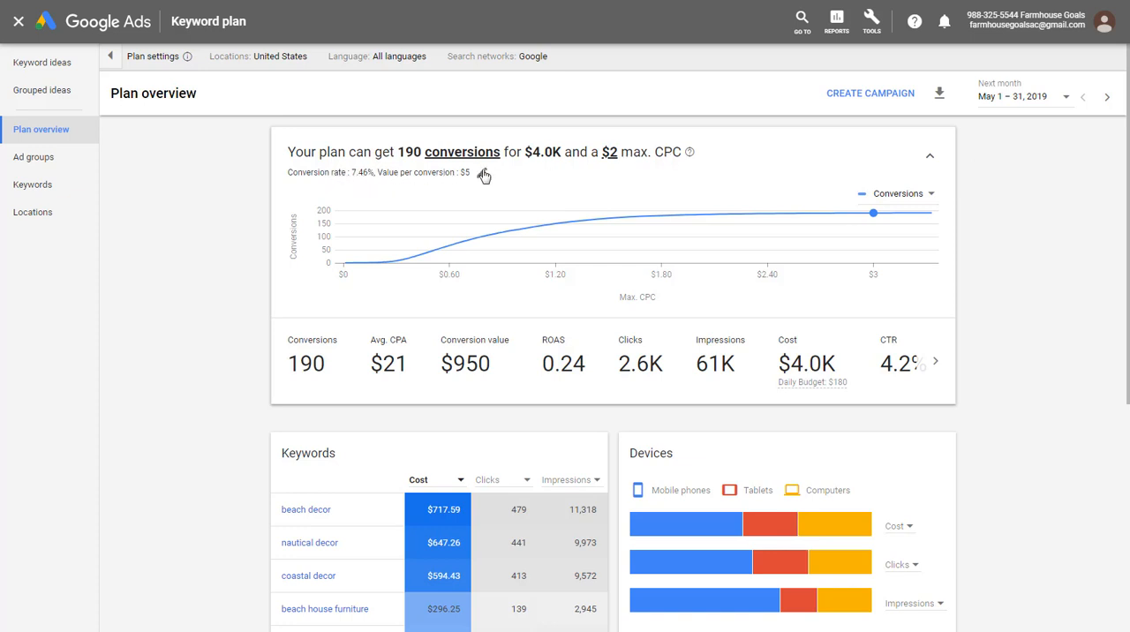
- Set the plan's expected conversion rate to 5% and the value per conversion to $20.00, and save them
left_click(483, 174)
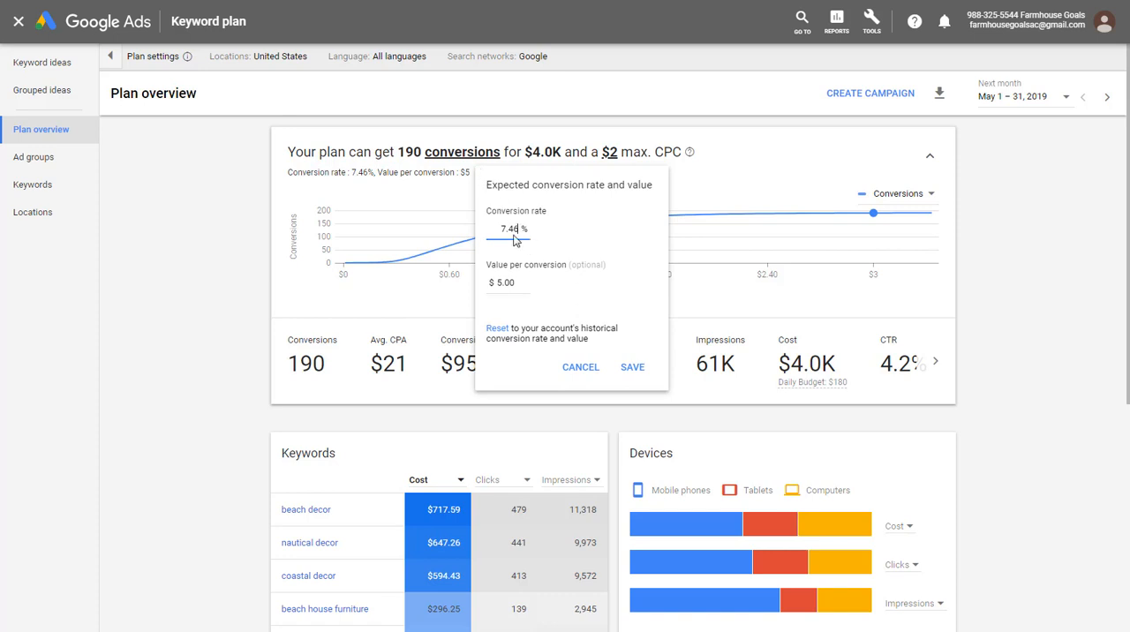
left_click_drag(501, 230, 524, 231)
type("5")
left_click_drag(517, 283, 495, 287)
type("20.00")
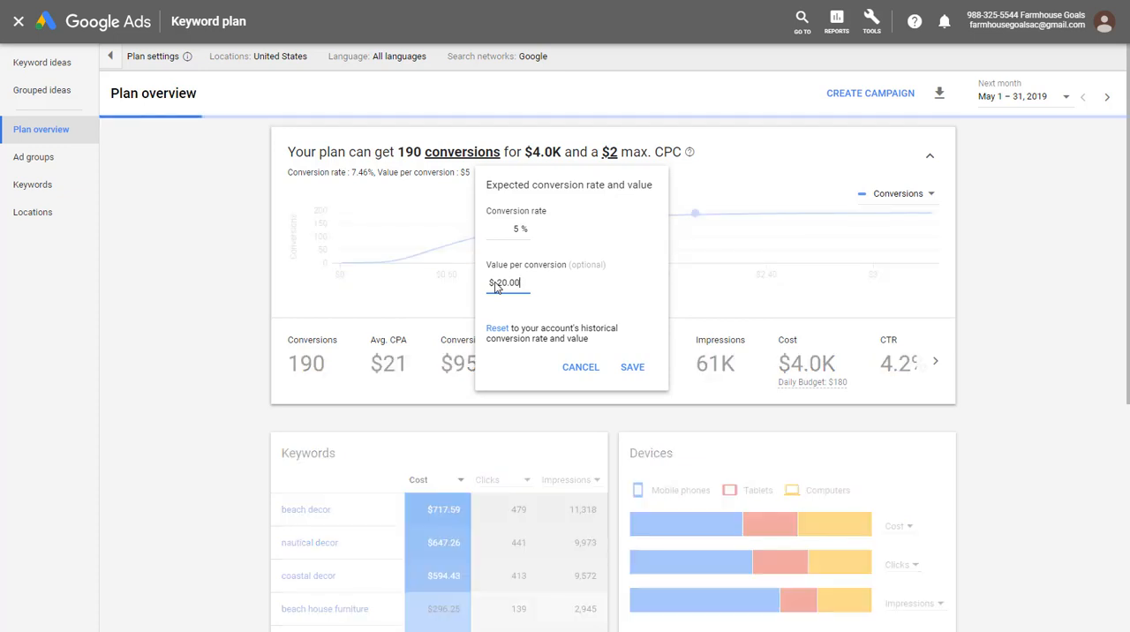
left_click(636, 368)
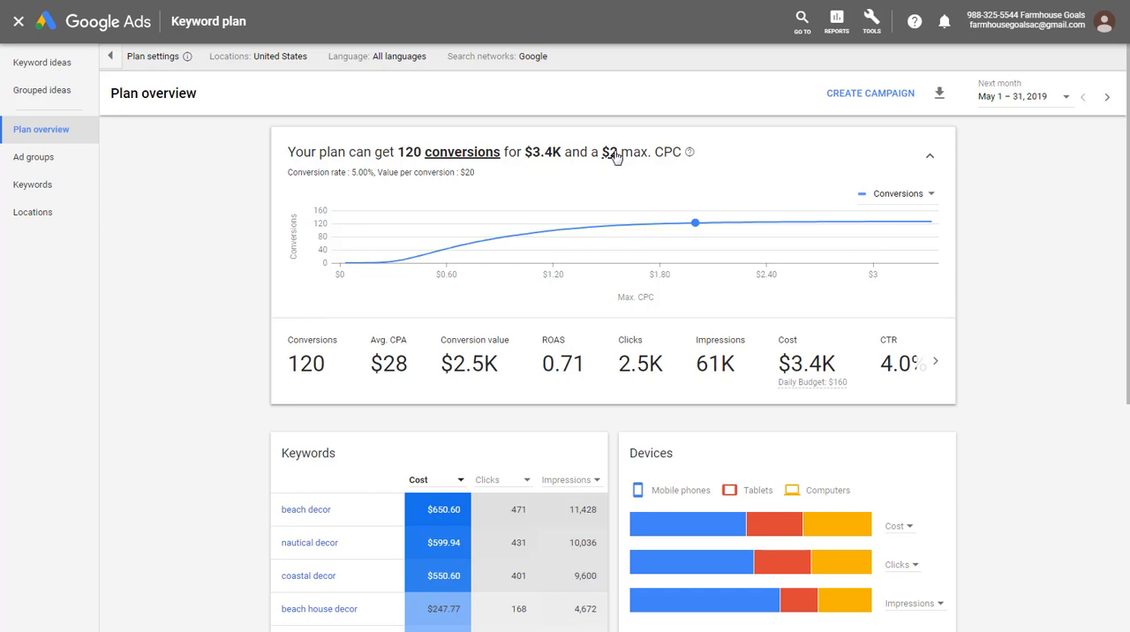
- Switch the forecast chart to Cost and set the plan's maximum CPC to $1.23 on the curve
left_click(900, 194)
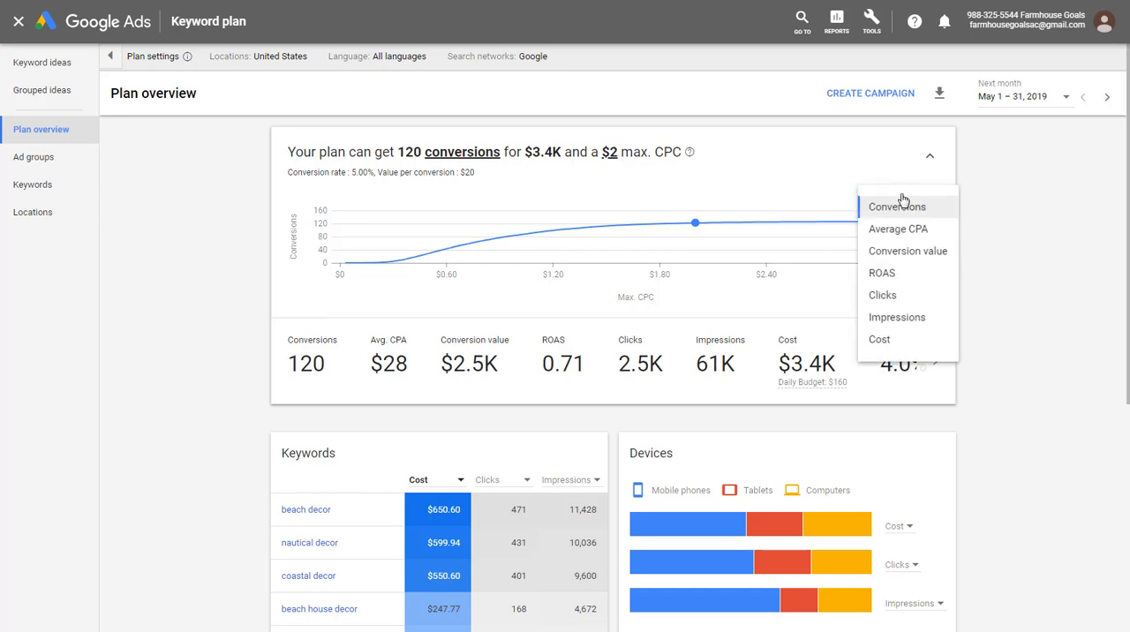
left_click(880, 343)
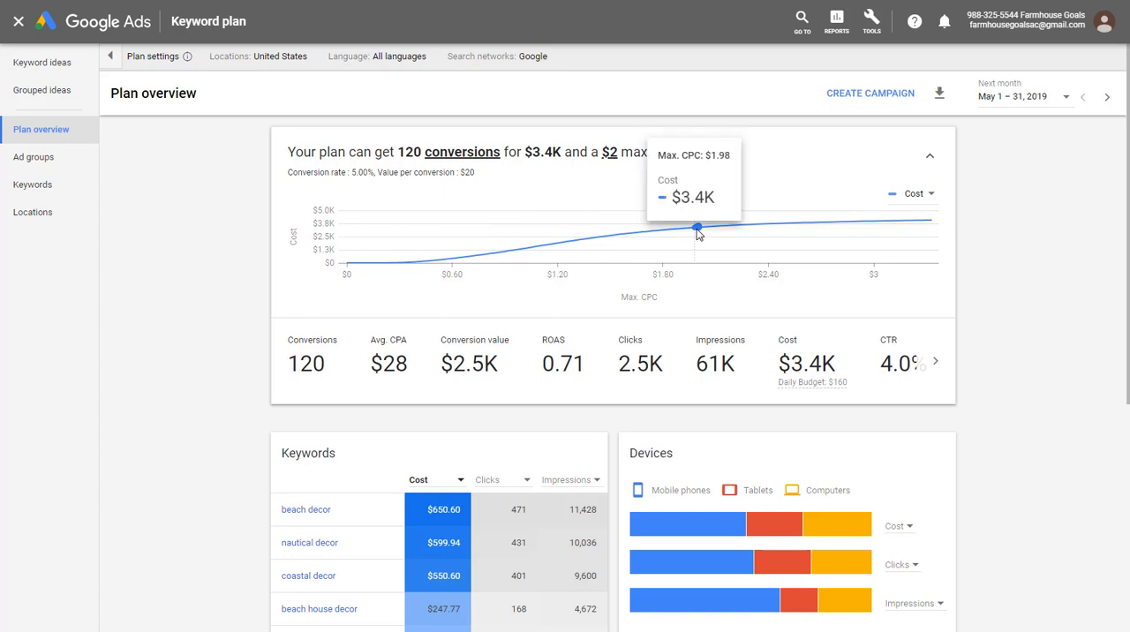
left_click(670, 232)
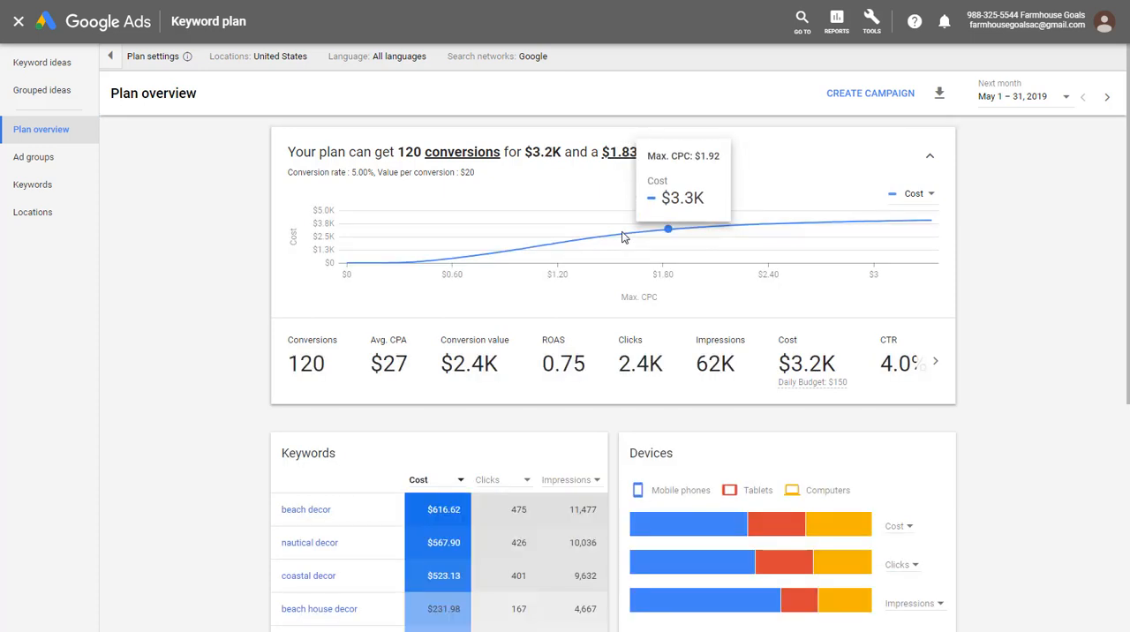
left_click(565, 241)
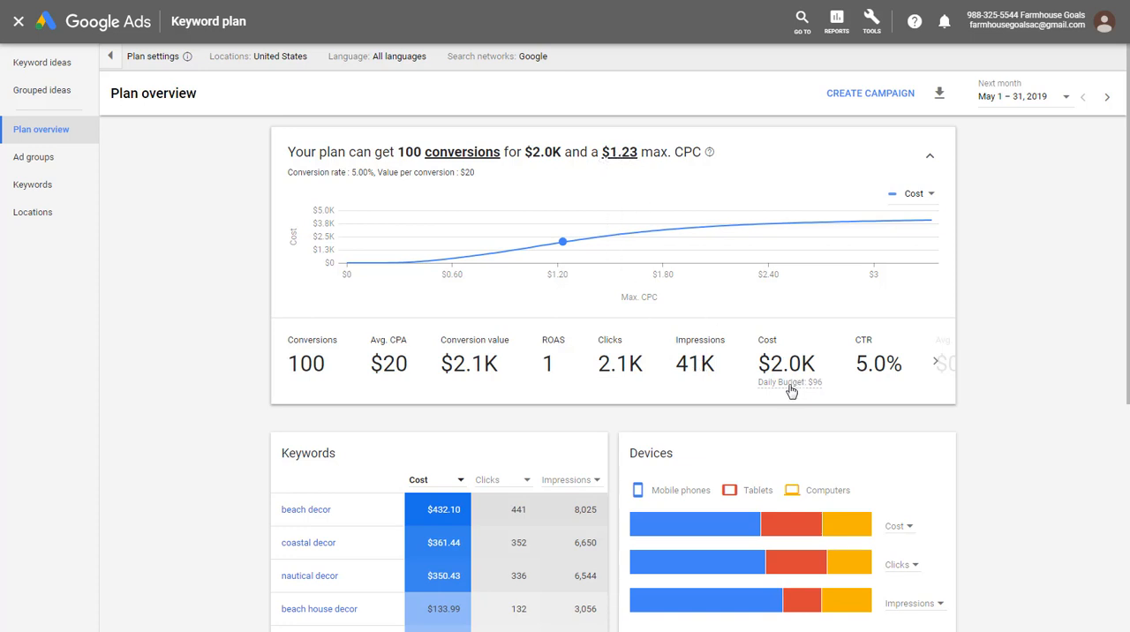
mouse_move(792, 389)
- Set the plan's expected conversion rate to 6% and the value per conversion to $25, and save them
left_click(364, 176)
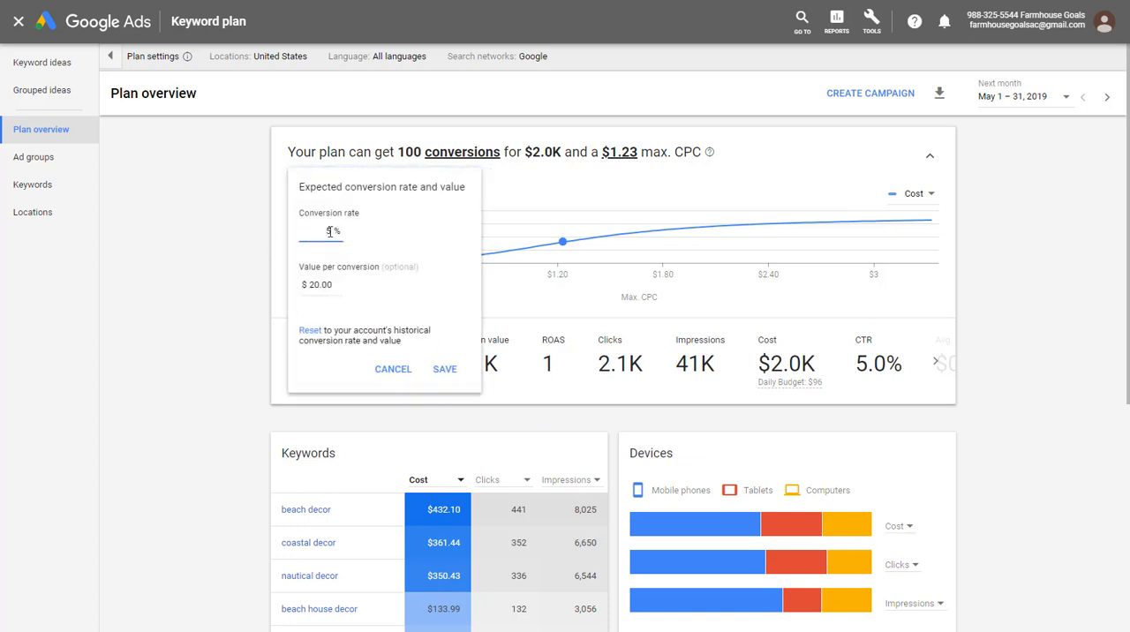
left_click(339, 285)
left_click(327, 231)
key("BackSpace")
type("6")
left_click(333, 283)
type("25")
left_click(442, 369)
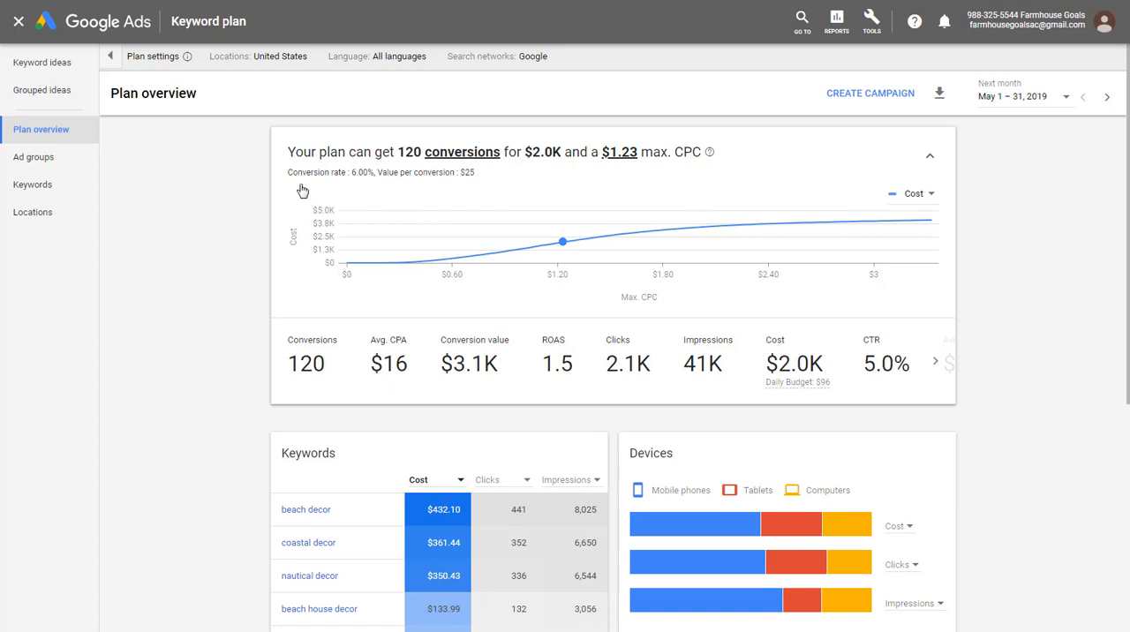
mouse_move(351, 178)
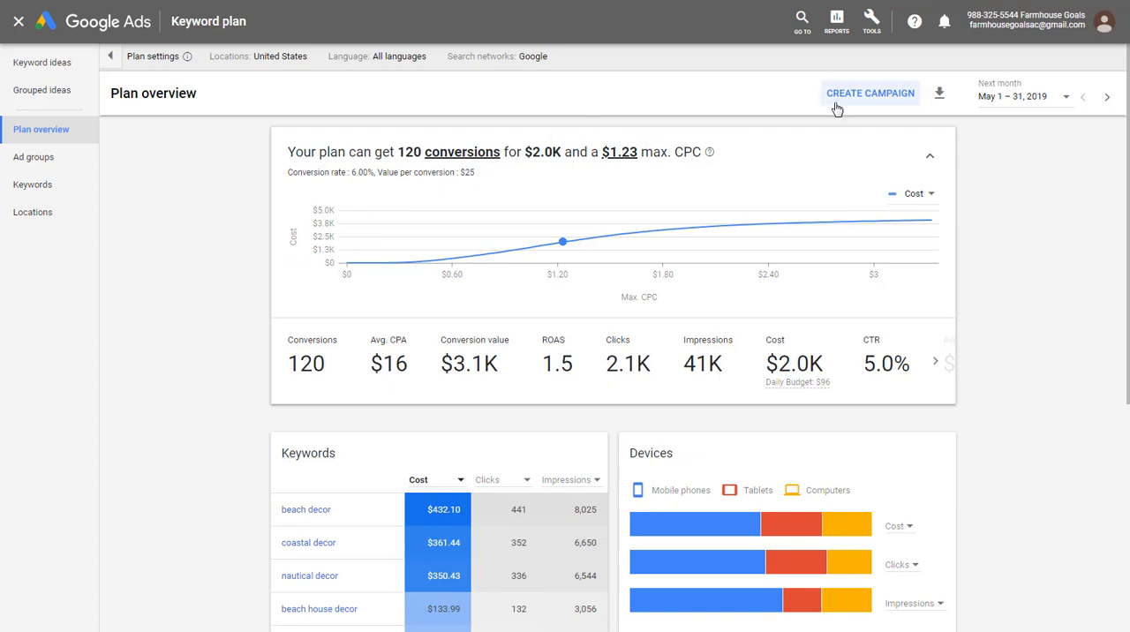
- Start creating a campaign from the plan and name it "Google Ads Beachfront Decor Search Campaign"
left_click(872, 97)
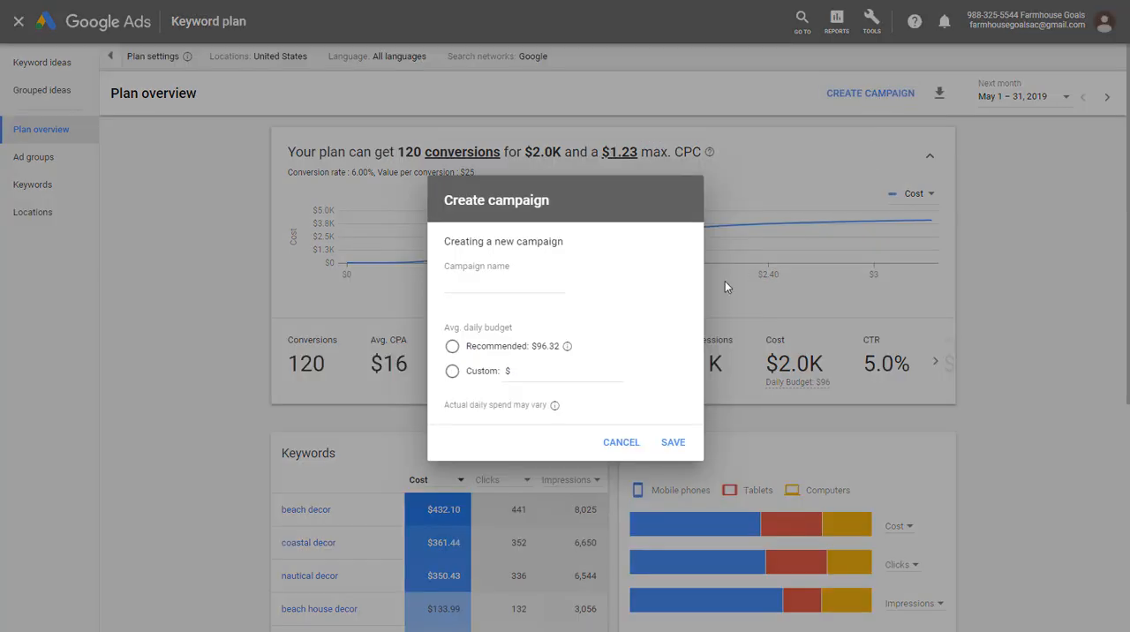
left_click(558, 279)
type("Beachfront Decor S")
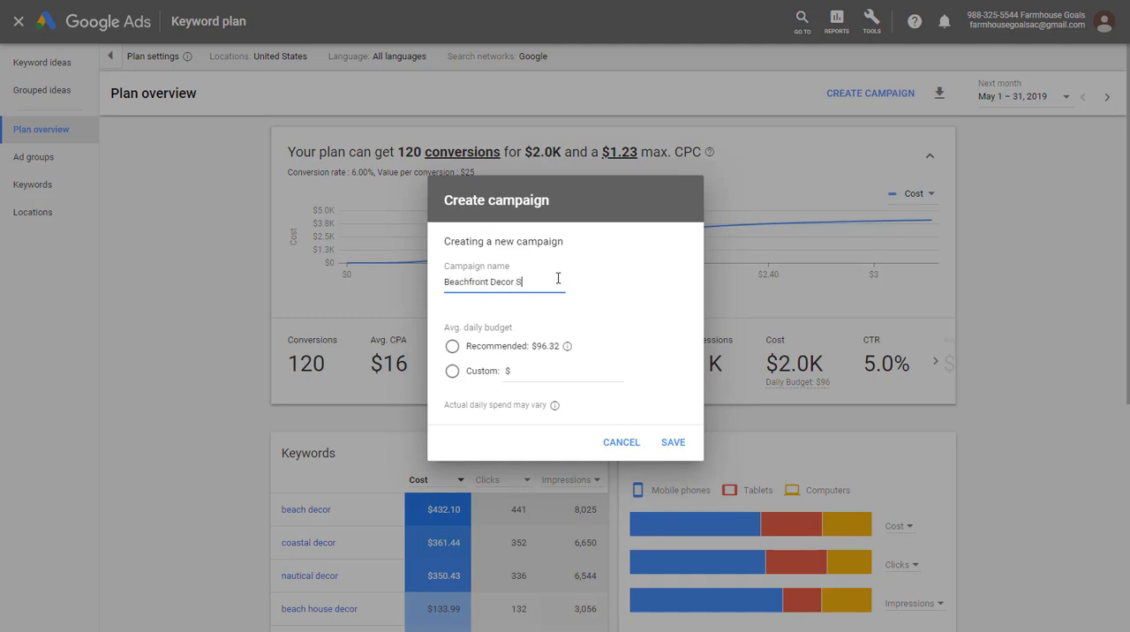
type("earch Campaign")
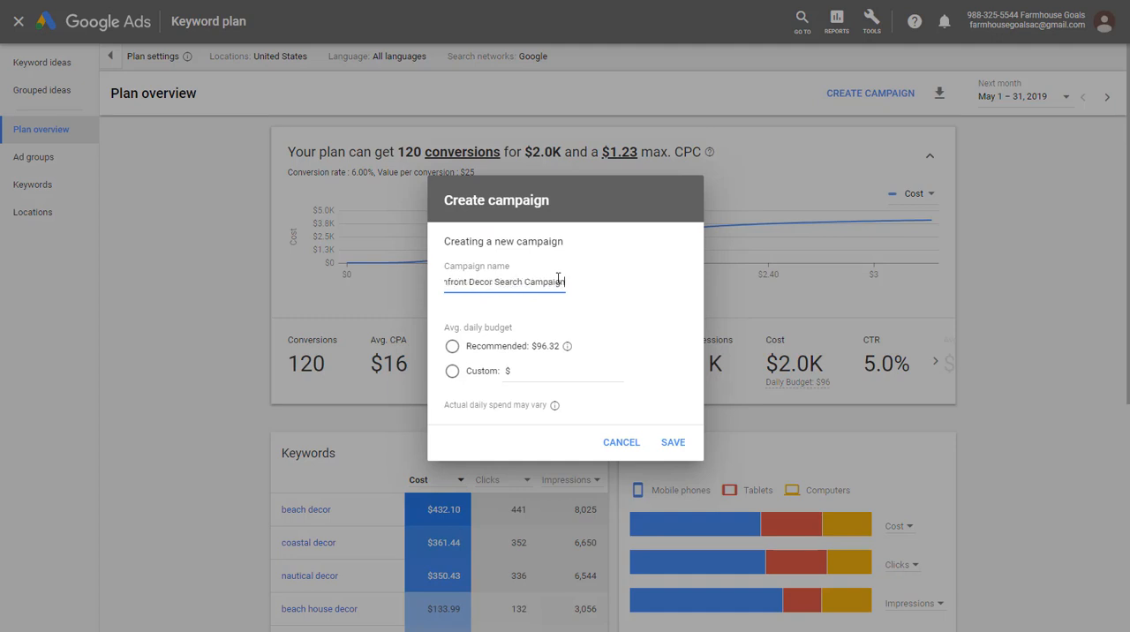
left_click_drag(558, 278, 416, 282)
key("Home")
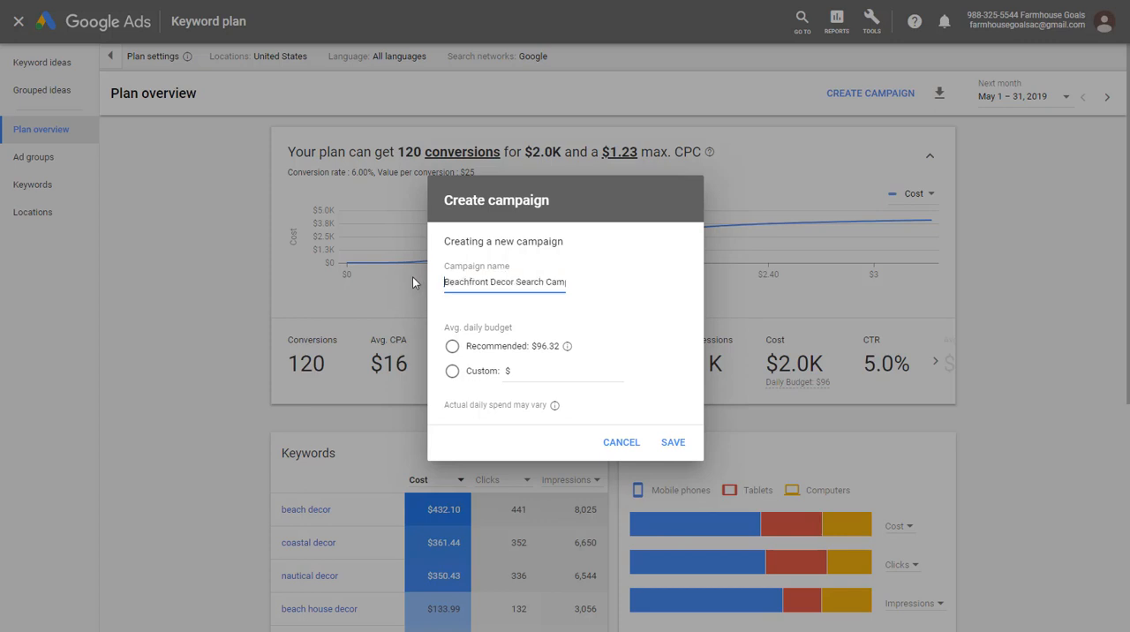
type("Google Ads")
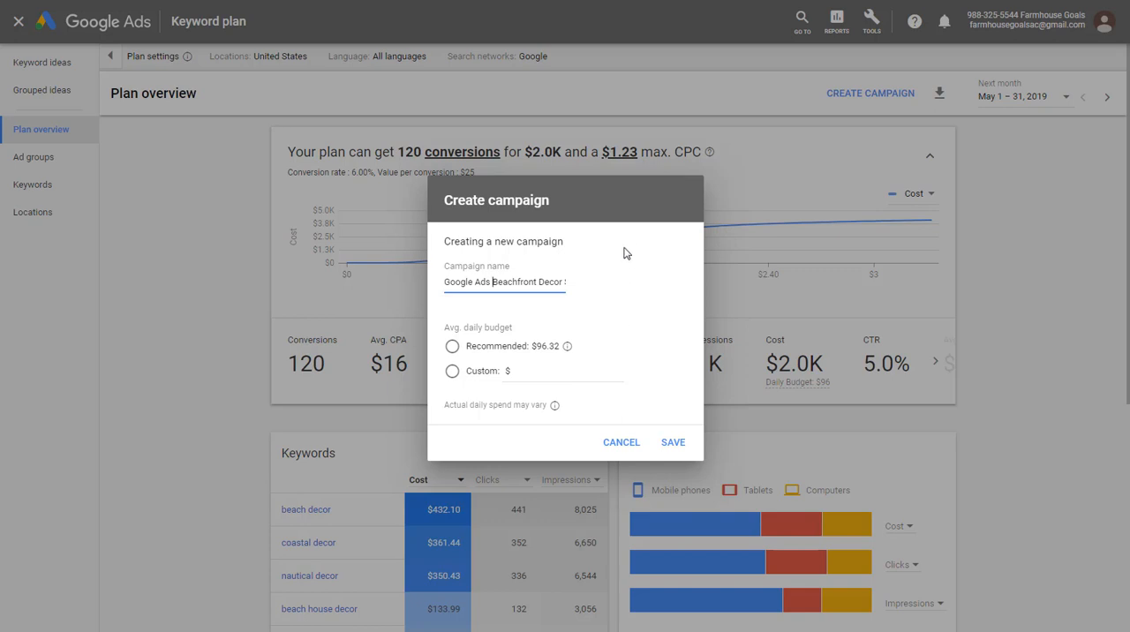
- Set a custom average daily budget of $20.00 for the campaign and save it
left_click(565, 369)
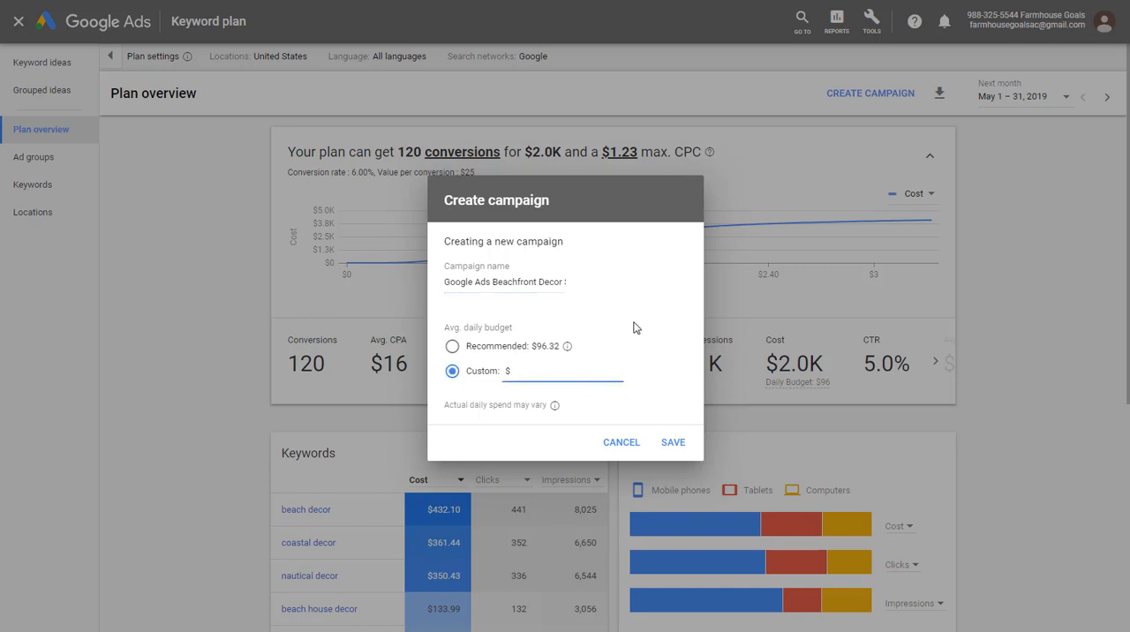
type("20.00")
left_click(677, 444)
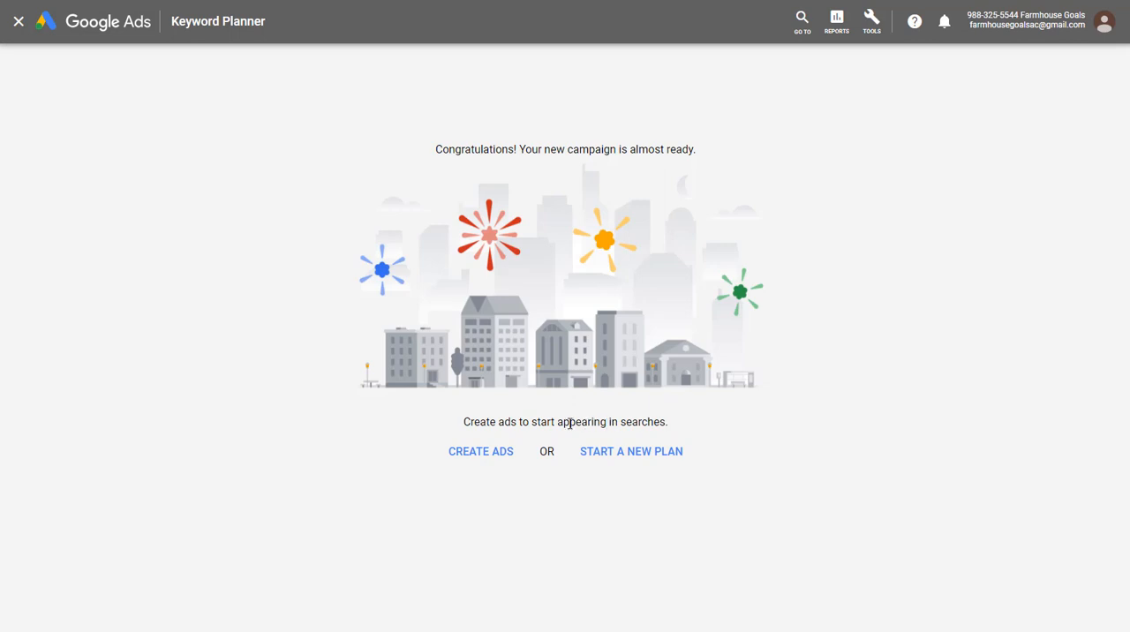
- Start creating ads for the new campaign in the Beach Bathroom ad group and review the blank text ad form
left_click(505, 454)
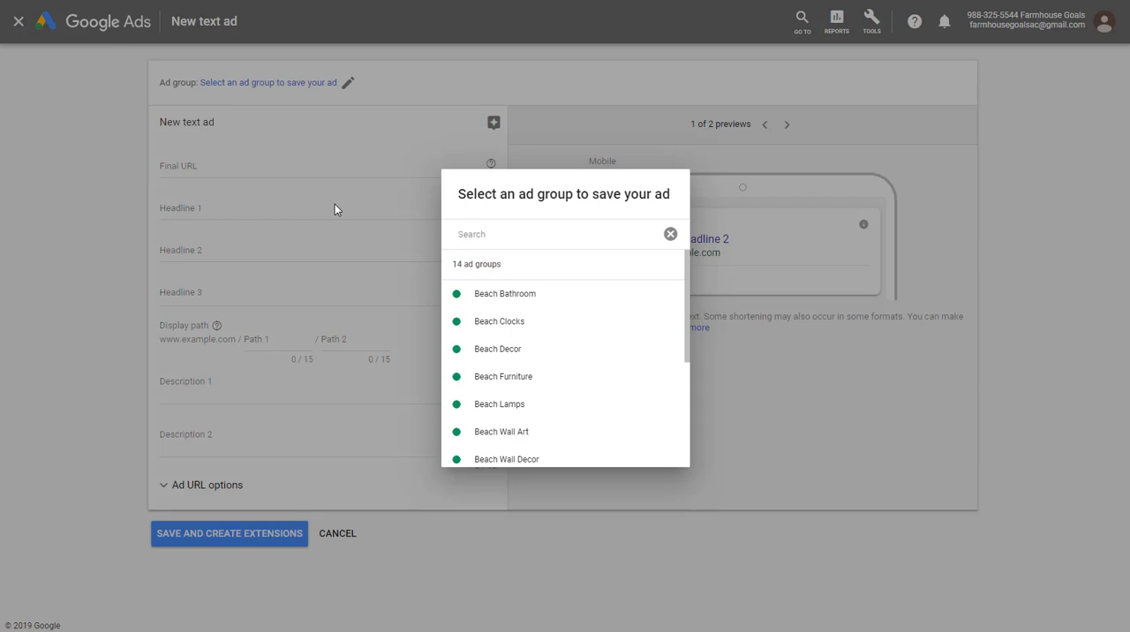
left_click(504, 297)
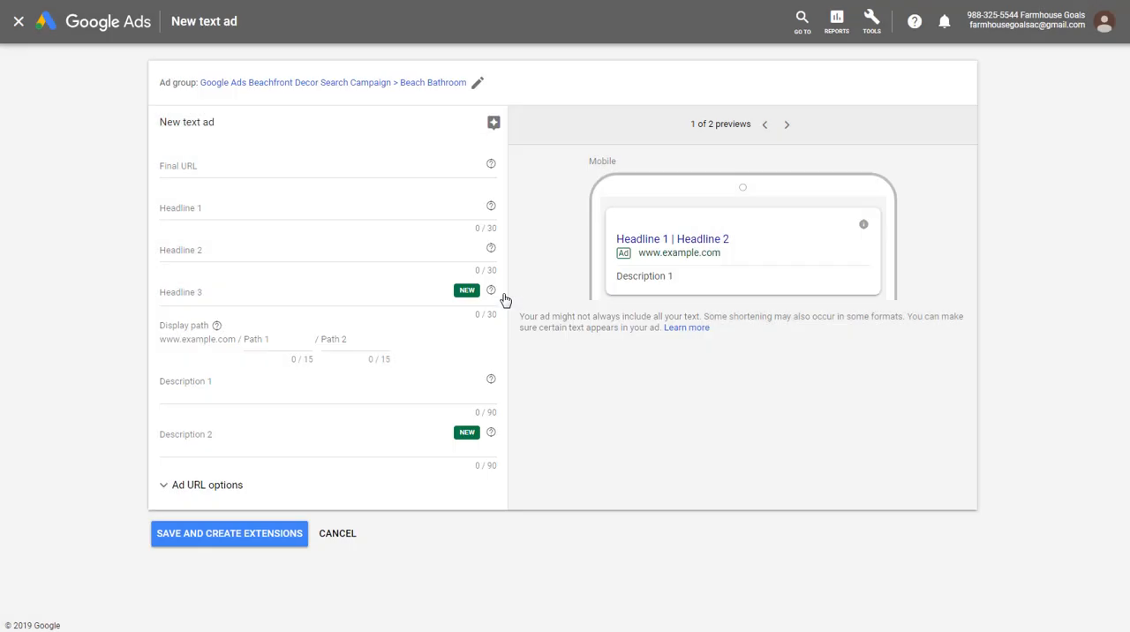
left_click(248, 170)
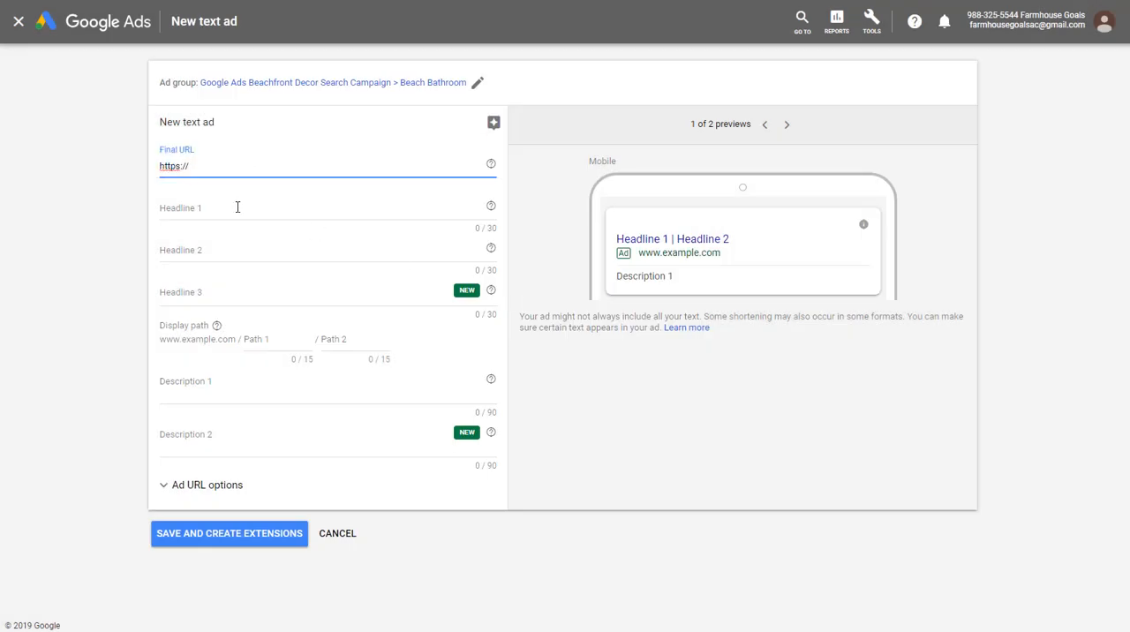
left_click(239, 207)
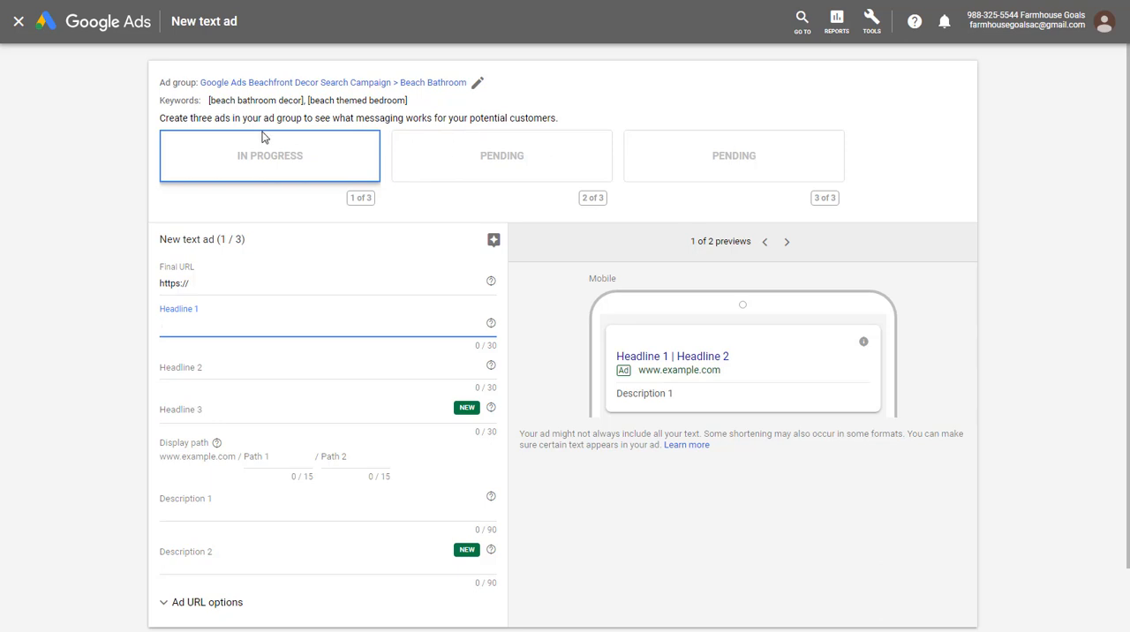
left_click_drag(193, 118, 308, 119)
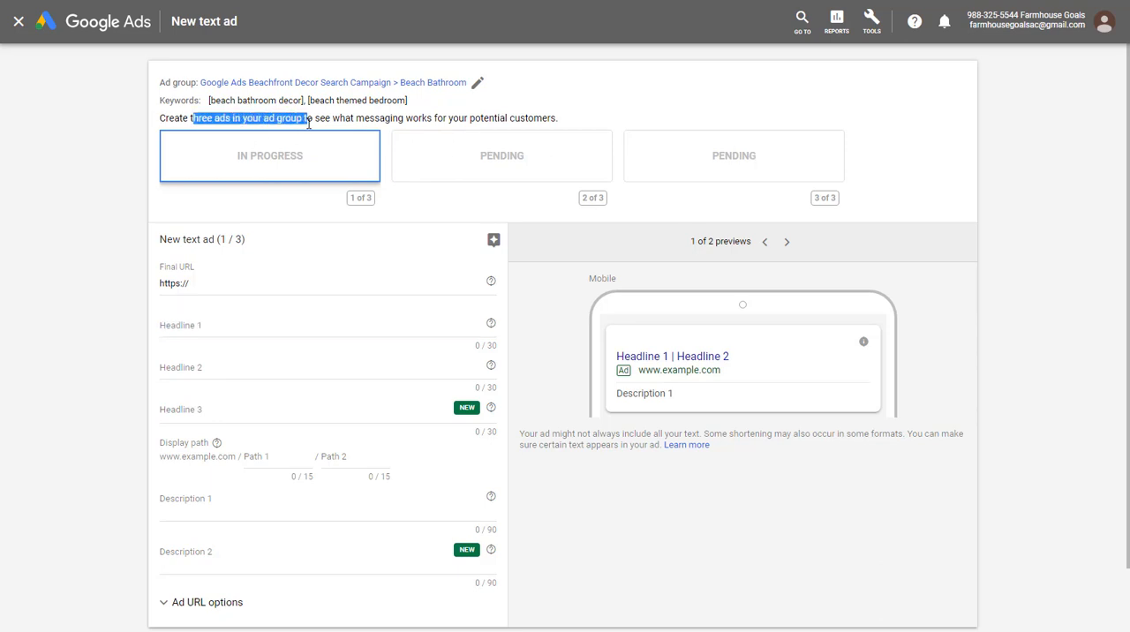
left_click(336, 119)
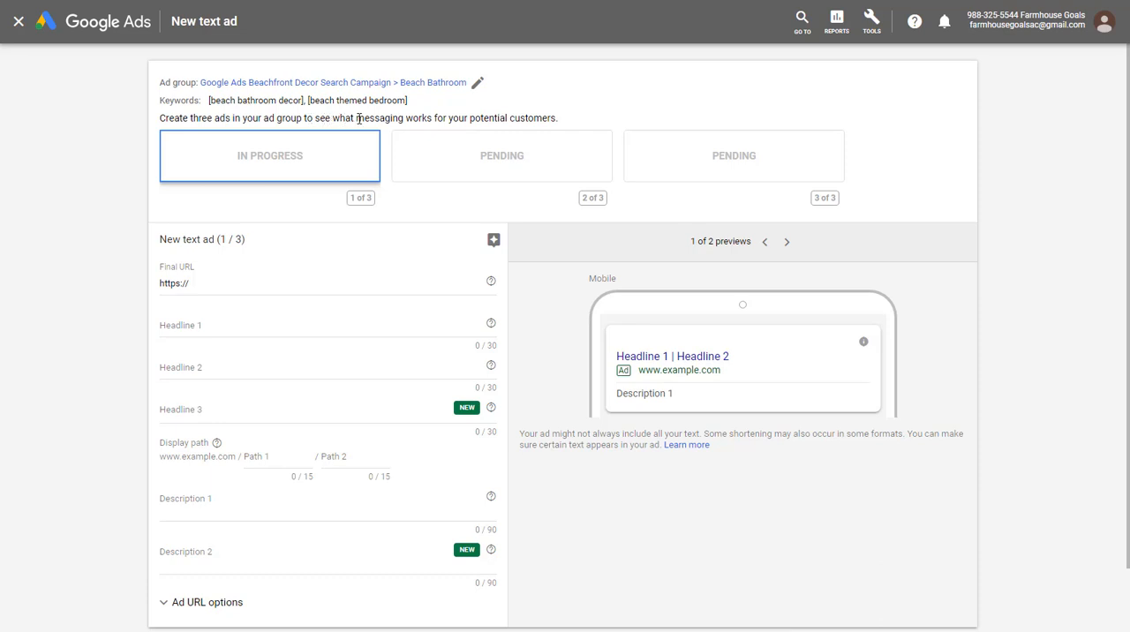
scroll(115, 173, "down", 1)
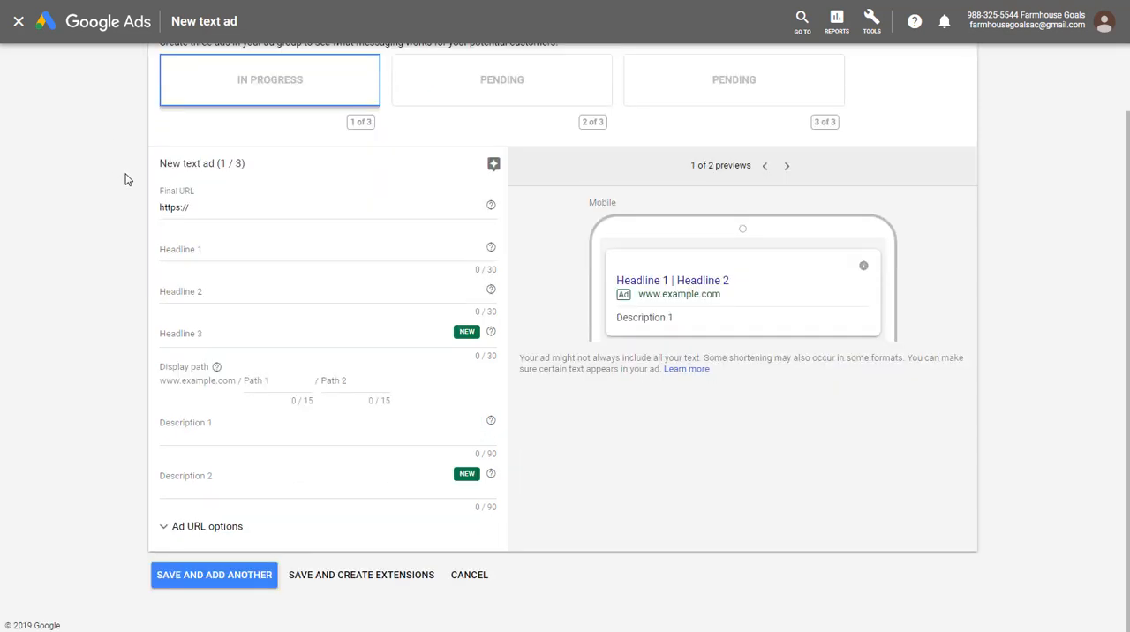